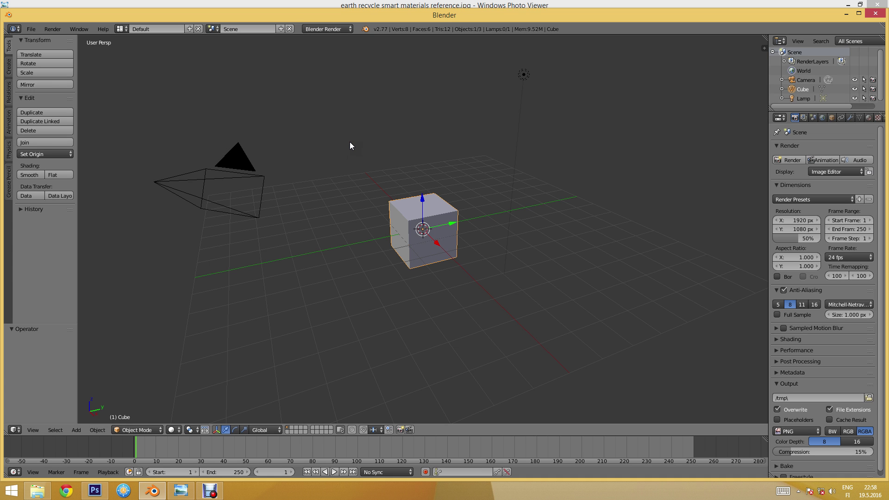
{"action": "mouse_move", "coordinate": [323, 158]}
{"action": "left_mouse_down"}
{"action": "mouse_move", "coordinate": [461, 137]}
{"action": "mouse_move", "coordinate": [579, 154]}
{"action": "left_mouse_up"}
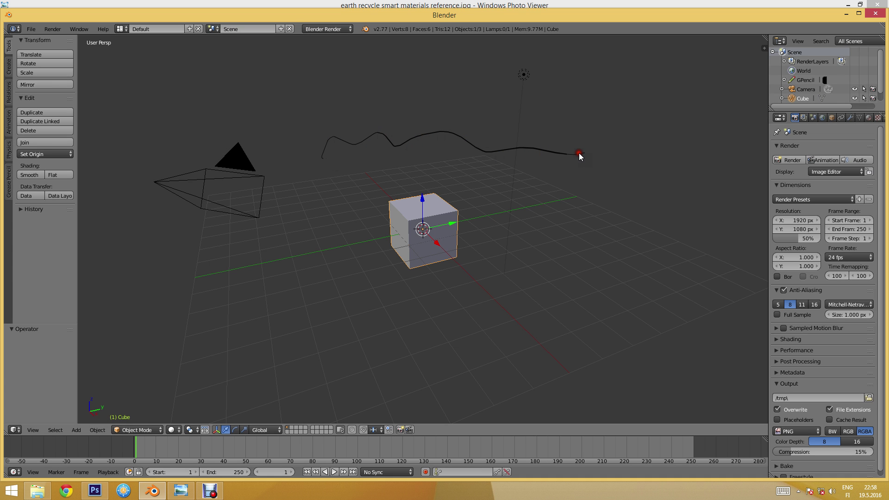
{"action": "mouse_move", "coordinate": [319, 123]}
{"action": "left_mouse_down"}
{"action": "mouse_move", "coordinate": [393, 115]}
{"action": "mouse_move", "coordinate": [590, 129]}
{"action": "left_mouse_up"}
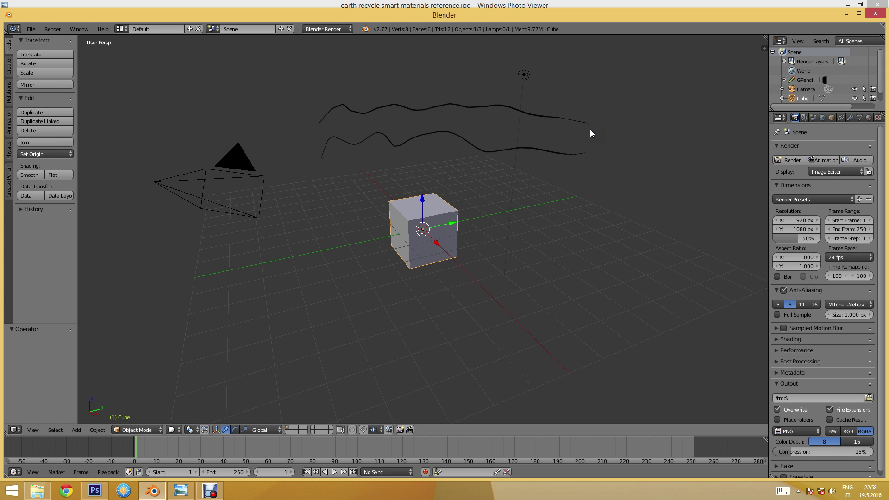
{"action": "mouse_move", "coordinate": [372, 342]}
{"action": "left_mouse_down"}
{"action": "mouse_move", "coordinate": [422, 334]}
{"action": "mouse_move", "coordinate": [566, 326]}
{"action": "left_mouse_up"}
{"action": "key", "text": "ctrl+z"}
{"action": "key", "text": "ctrl+z"}
{"action": "key", "text": "ctrl+z"}
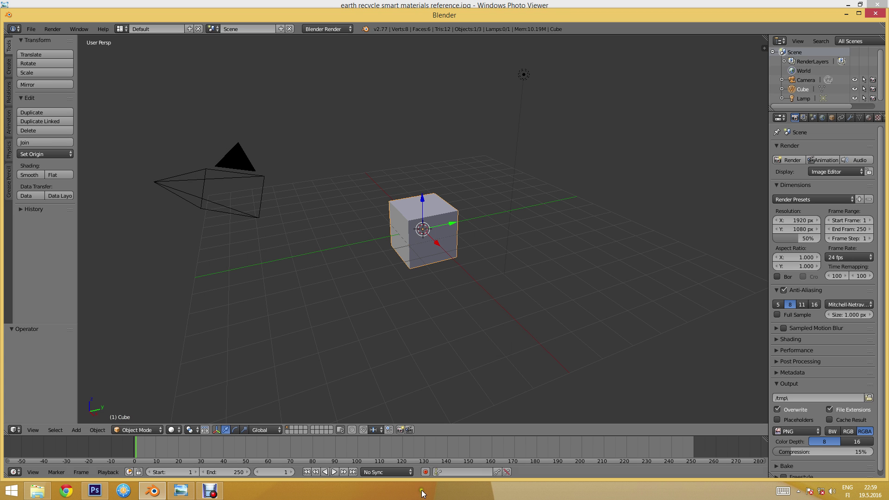
Switch to Windows Photo Viewer and examine the reference image, including the Earth drawing inside the recycling arrows up close.
{"action": "left_click", "coordinate": [185, 492]}
{"action": "scroll", "coordinate": [301, 294], "scroll_direction": "down", "scroll_amount": 4}
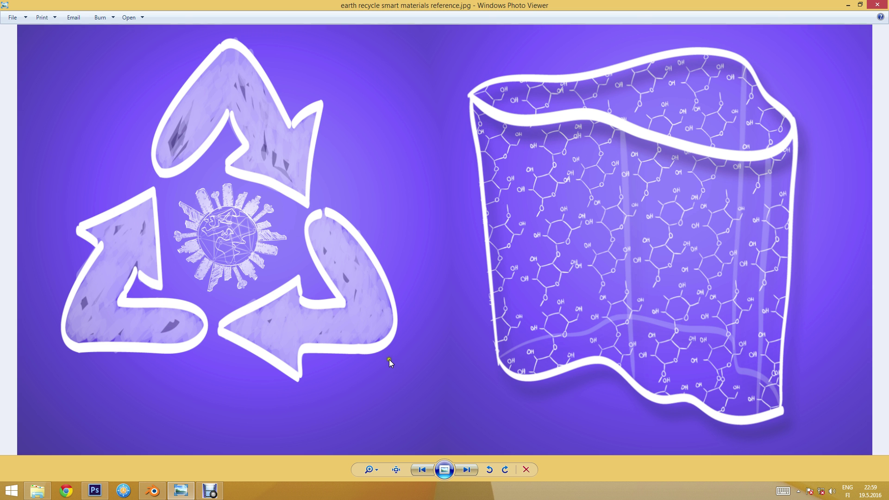
{"action": "scroll", "coordinate": [174, 329], "scroll_direction": "up", "scroll_amount": 2}
{"action": "scroll", "coordinate": [280, 295], "scroll_direction": "up", "scroll_amount": 3}
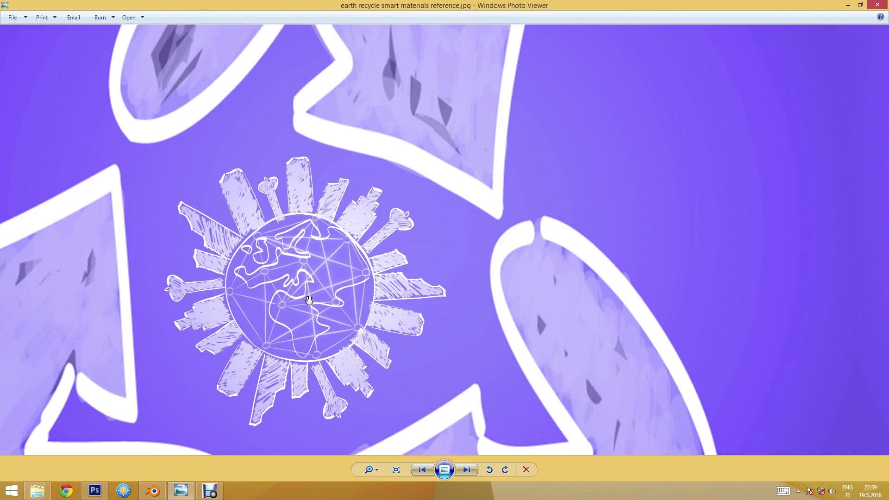
{"action": "scroll", "coordinate": [280, 295], "scroll_direction": "down", "scroll_amount": 5}
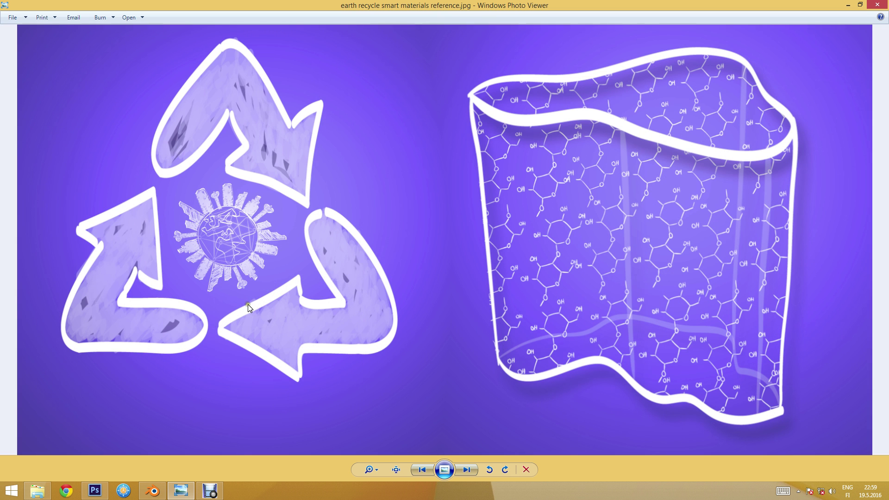
{"action": "scroll", "coordinate": [218, 236], "scroll_direction": "up", "scroll_amount": 3}
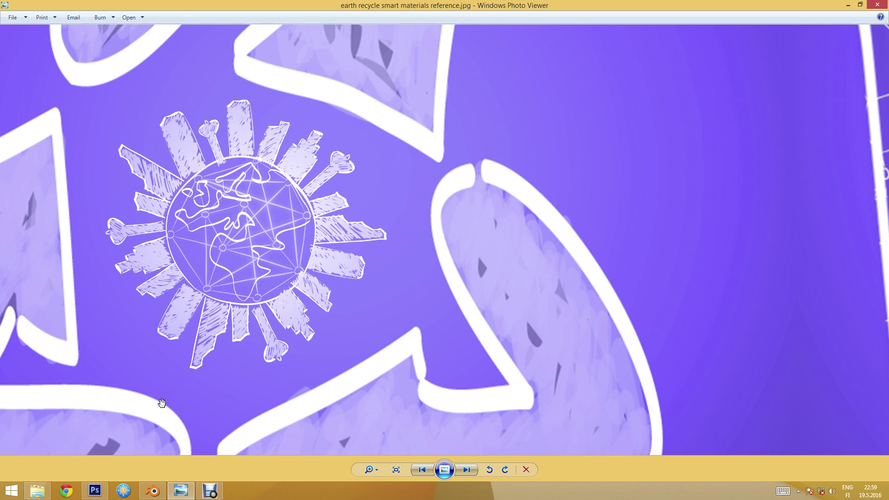
Switch back to Blender and delete the default cube.
{"action": "left_click", "coordinate": [167, 486]}
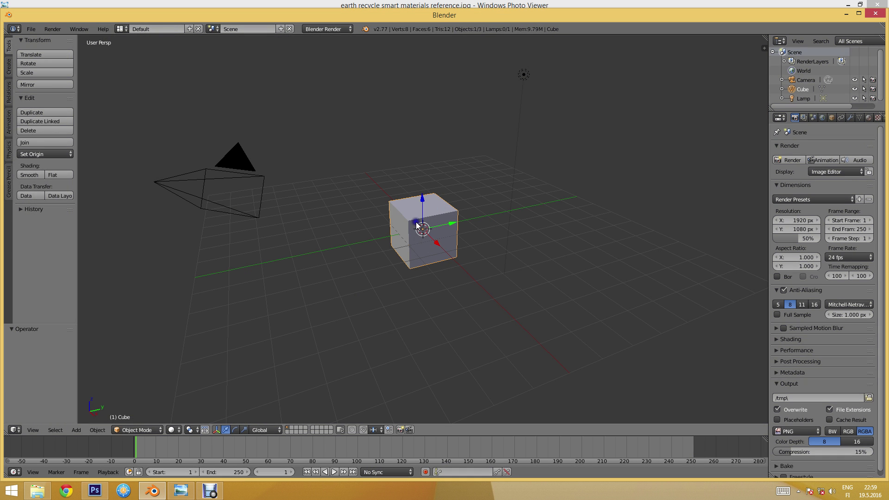
{"action": "key", "text": "x"}
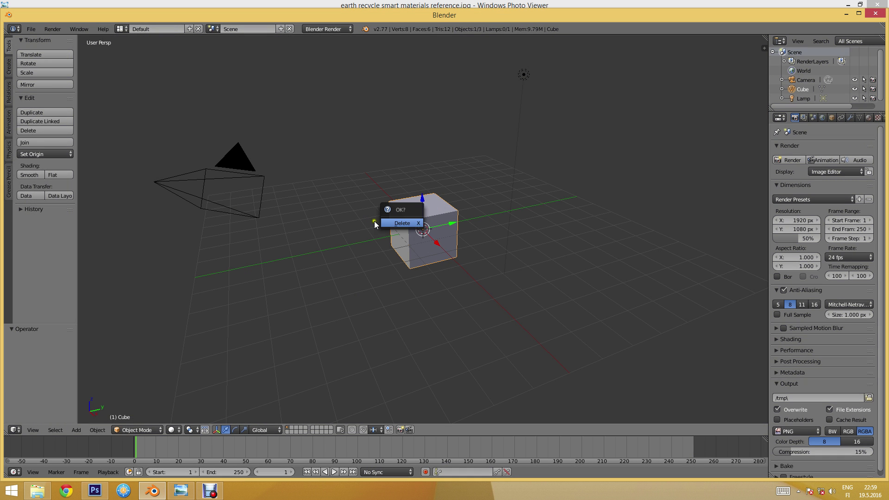
{"action": "left_click", "coordinate": [401, 222]}
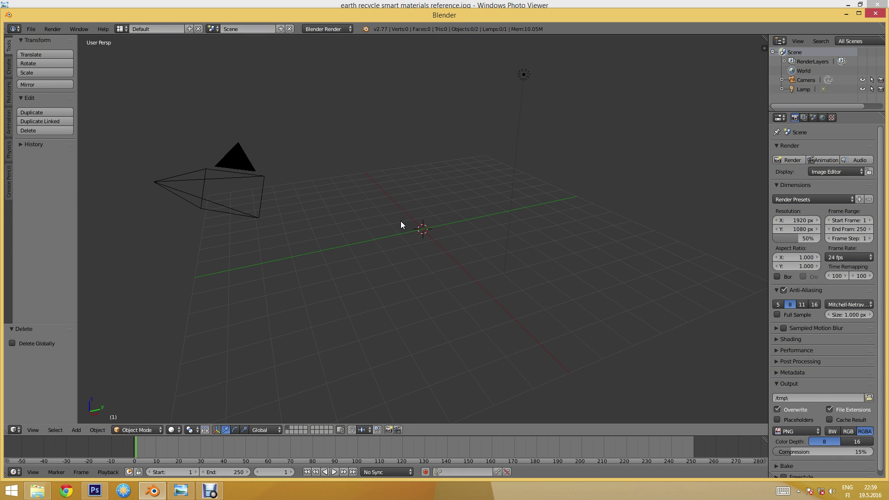
Set the viewport to front orthographic view and load the recycling reference picture from the file explorer as its background image.
{"action": "key", "text": "KP_1"}
{"action": "key", "text": "KP_5"}
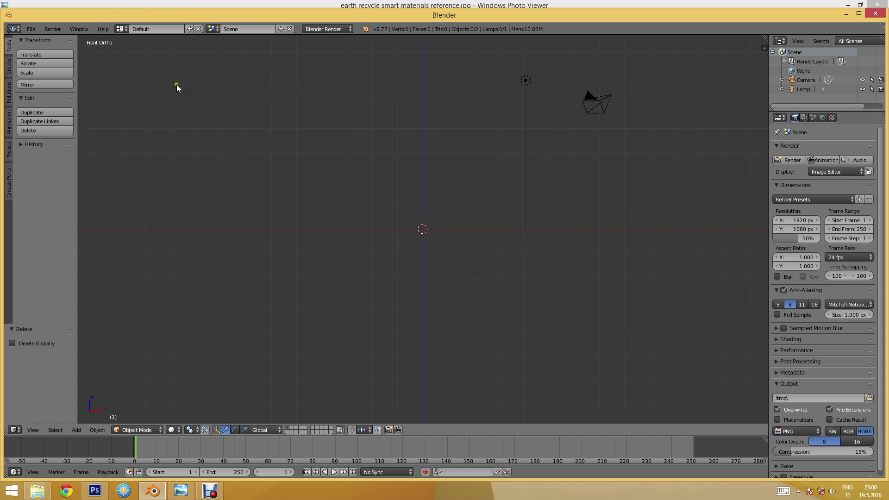
{"action": "left_click", "coordinate": [37, 490]}
{"action": "left_click_drag", "start_coordinate": [397, 215], "coordinate": [132, 191]}
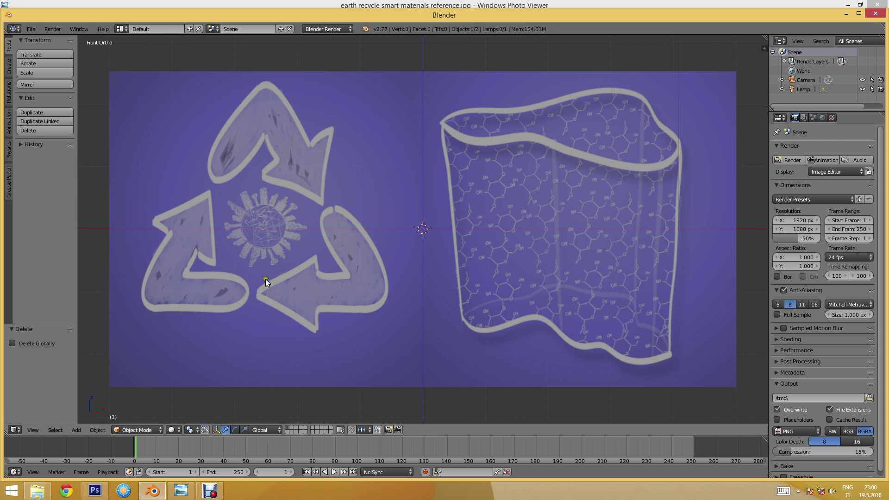
{"action": "middle_click_drag", "start_coordinate": [266, 282], "coordinate": [338, 288], "text": "shift"}
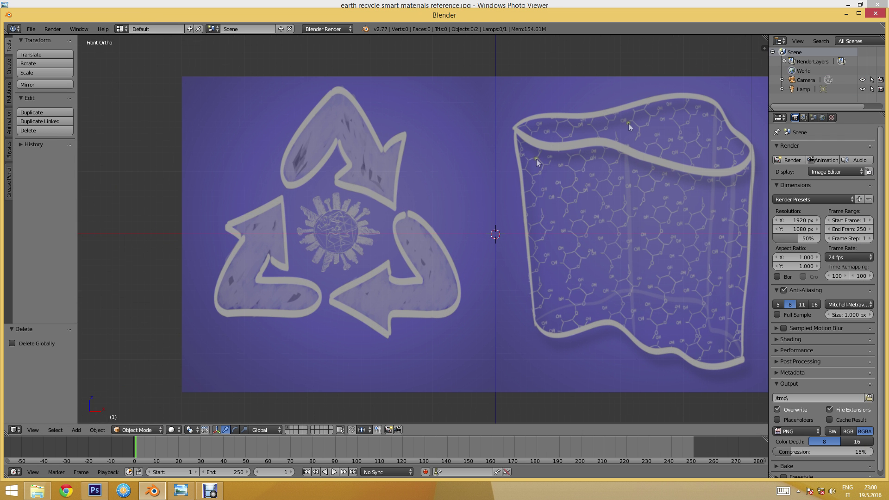
Add a Grease Pencil layer named "earth OL" and set its stroke thickness to 8 px.
{"action": "left_click", "coordinate": [763, 47]}
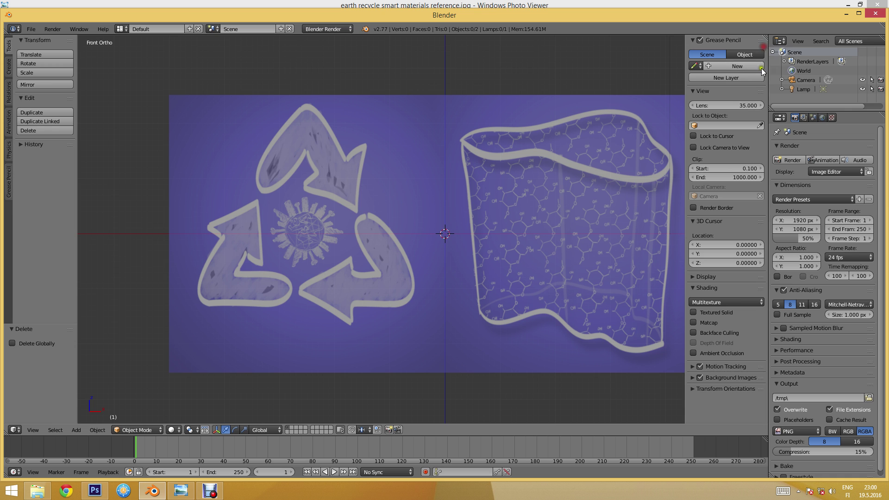
{"action": "left_click", "coordinate": [724, 78]}
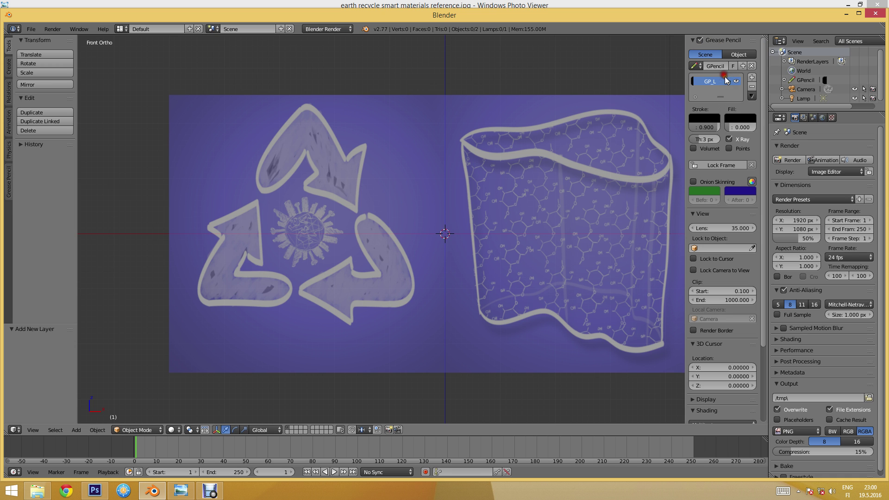
{"action": "double_click", "coordinate": [706, 82]}
{"action": "type", "text": "earth OL"}
{"action": "key", "text": "Return"}
{"action": "left_click_drag", "start_coordinate": [704, 139], "coordinate": [718, 140]}
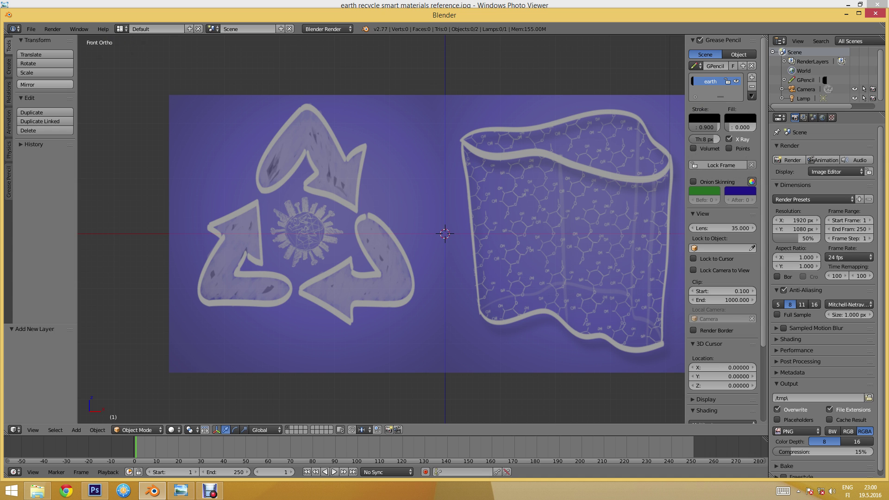
Enable continuous drawing and trace the Earth's circular outline freehand with the Grease Pencil.
{"action": "left_click", "coordinate": [10, 178]}
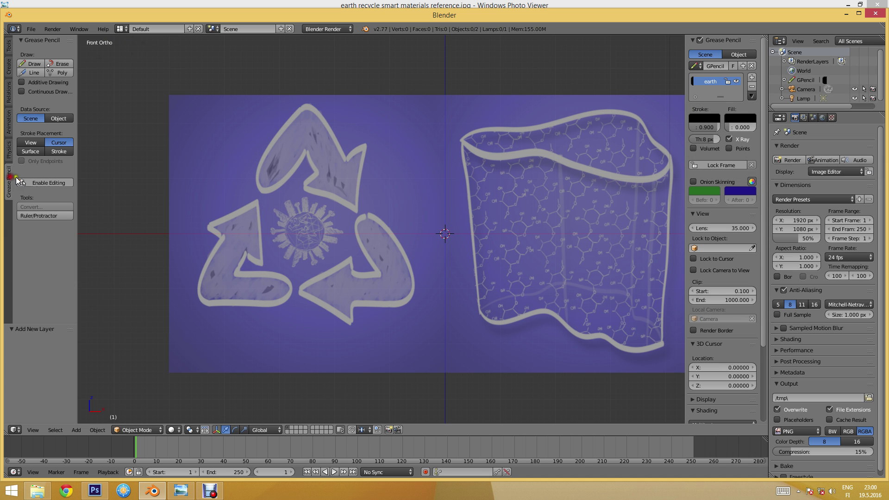
{"action": "left_click", "coordinate": [38, 90]}
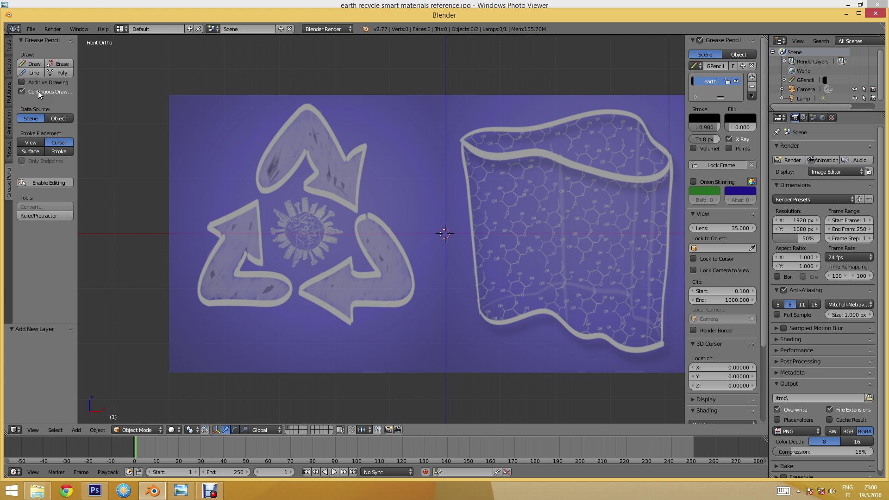
{"action": "scroll", "coordinate": [296, 232], "scroll_direction": "up", "scroll_amount": 9}
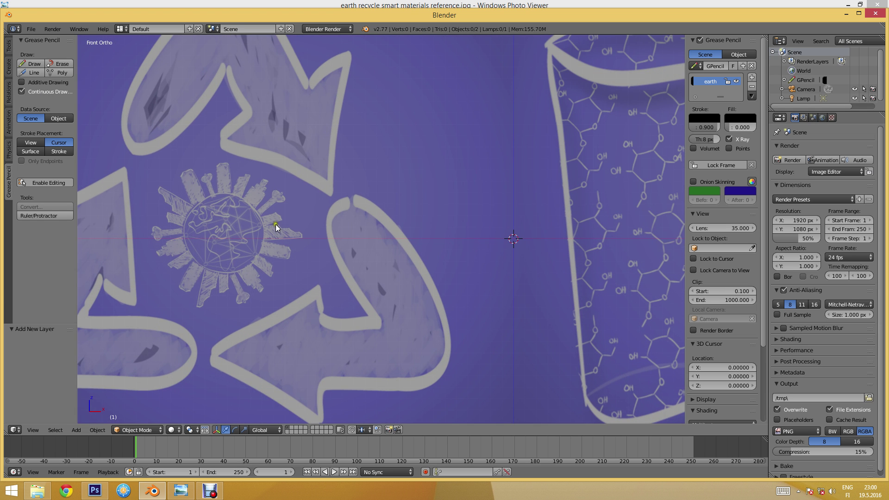
{"action": "scroll", "coordinate": [365, 156], "scroll_direction": "down", "scroll_amount": 1}
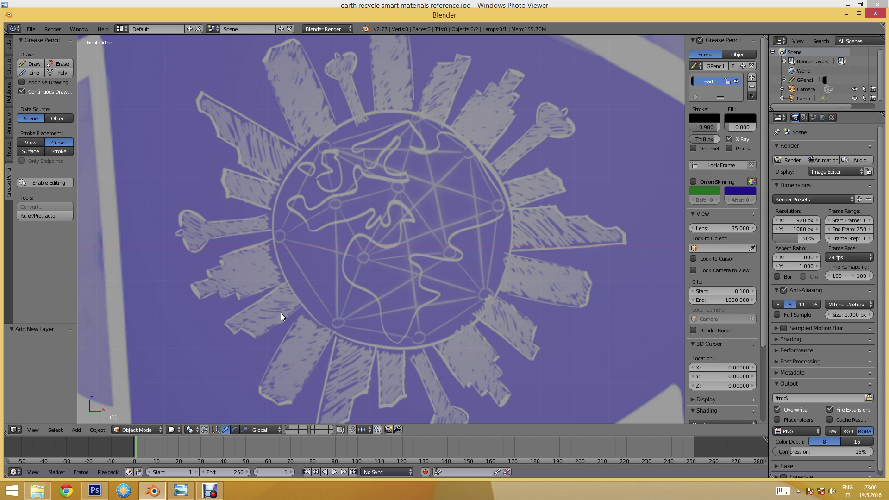
{"action": "mouse_move", "coordinate": [278, 261]}
{"action": "left_mouse_down"}
{"action": "mouse_move", "coordinate": [279, 192]}
{"action": "mouse_move", "coordinate": [296, 153]}
{"action": "mouse_move", "coordinate": [367, 114]}
{"action": "mouse_move", "coordinate": [410, 112]}
{"action": "mouse_move", "coordinate": [457, 135]}
{"action": "mouse_move", "coordinate": [492, 171]}
{"action": "mouse_move", "coordinate": [512, 222]}
{"action": "mouse_move", "coordinate": [499, 284]}
{"action": "mouse_move", "coordinate": [433, 338]}
{"action": "mouse_move", "coordinate": [366, 348]}
{"action": "mouse_move", "coordinate": [279, 265]}
{"action": "left_mouse_up"}
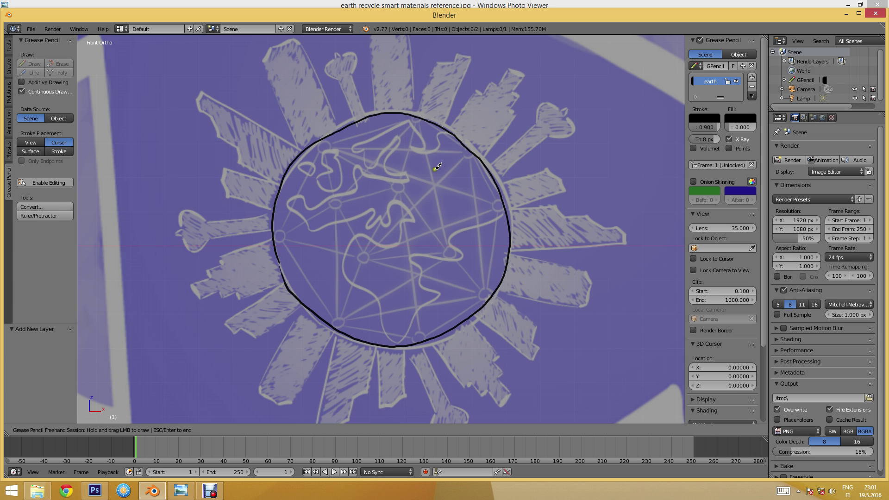
{"action": "key", "text": "Escape"}
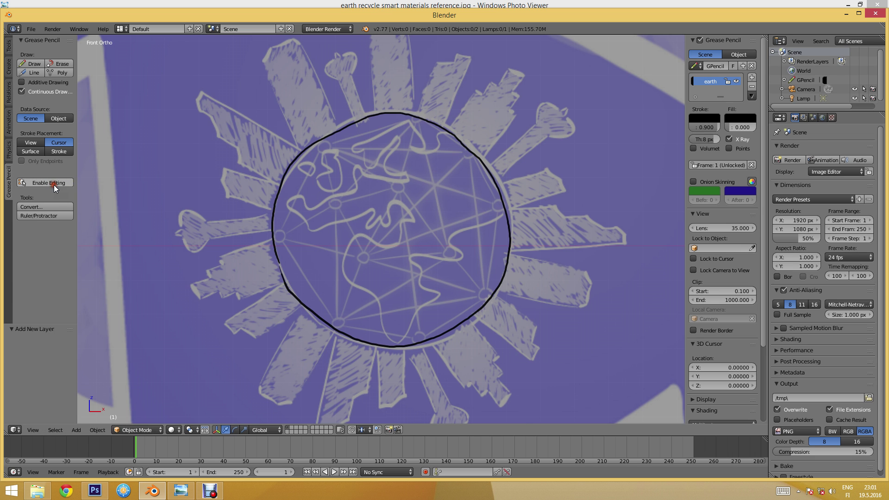
Enable stroke editing and even out the Earth outline with the Smooth sculpt brush.
{"action": "left_click", "coordinate": [54, 184]}
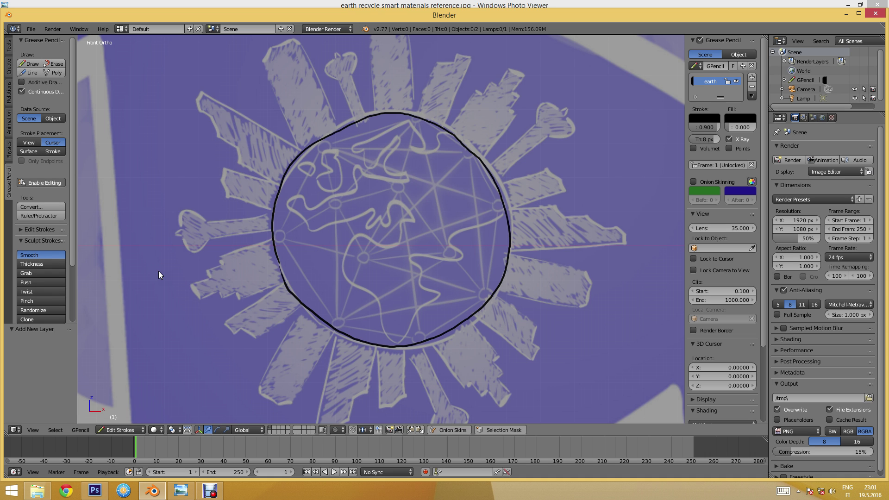
{"action": "key", "text": "e"}
{"action": "left_click_drag", "start_coordinate": [277, 199], "coordinate": [323, 132]}
{"action": "scroll", "coordinate": [35, 256], "scroll_direction": "down", "scroll_amount": 3}
{"action": "left_click", "coordinate": [32, 263]}
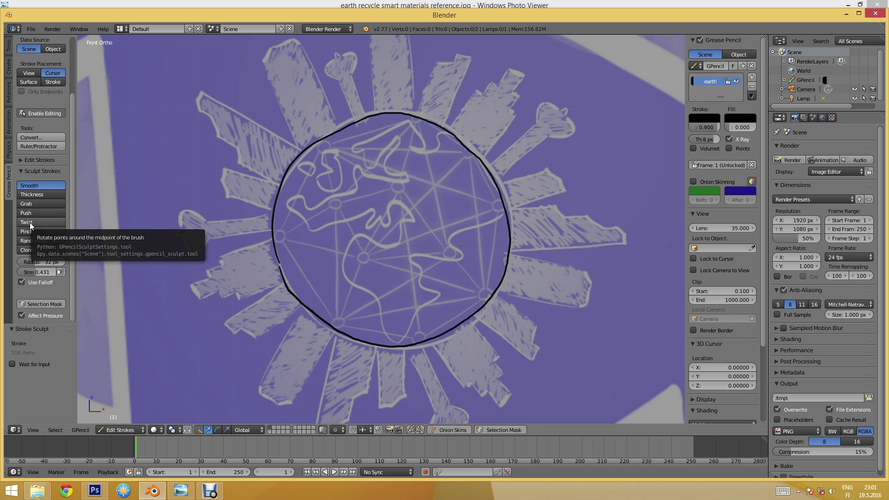
{"action": "key", "text": "e"}
{"action": "mouse_move", "coordinate": [274, 204]}
{"action": "left_mouse_down"}
{"action": "mouse_move", "coordinate": [321, 135]}
{"action": "mouse_move", "coordinate": [353, 119]}
{"action": "mouse_move", "coordinate": [463, 153]}
{"action": "mouse_move", "coordinate": [395, 343]}
{"action": "mouse_move", "coordinate": [277, 168]}
{"action": "mouse_move", "coordinate": [472, 147]}
{"action": "mouse_move", "coordinate": [398, 348]}
{"action": "mouse_move", "coordinate": [355, 335]}
{"action": "left_mouse_up"}
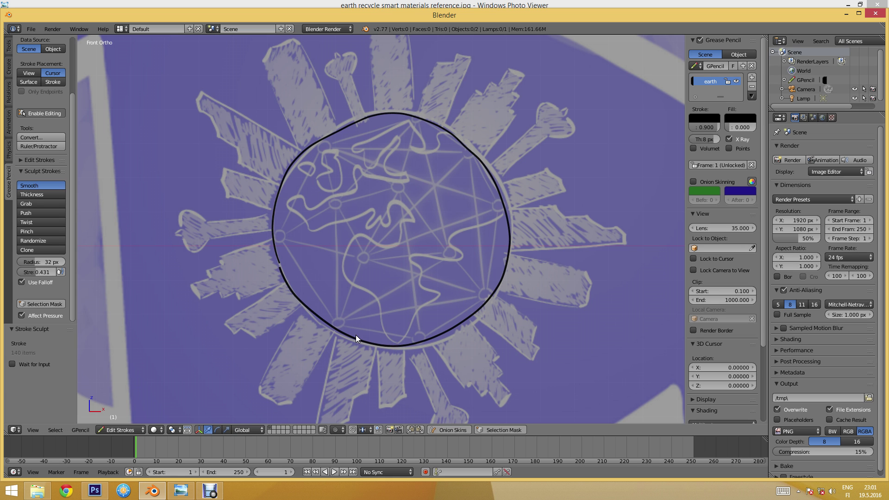
Reshape the upper-left and lower-right parts of the Earth outline with the Grab sculpt brush.
{"action": "left_click", "coordinate": [30, 203]}
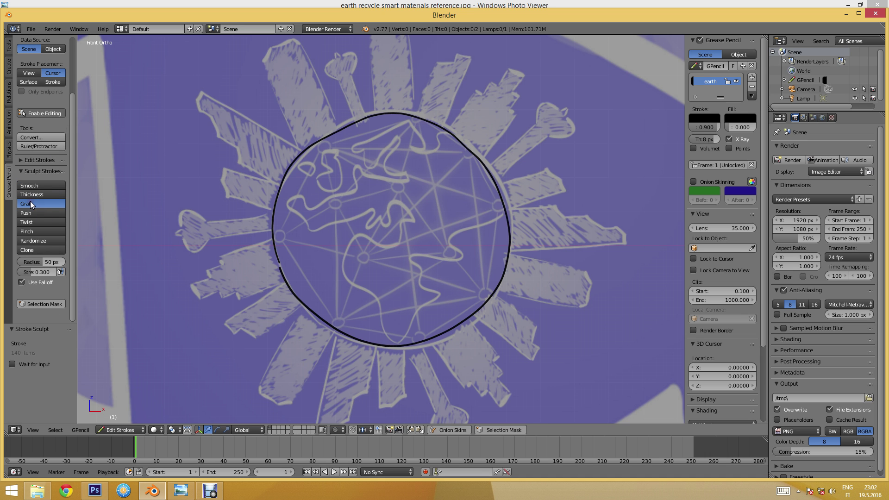
{"action": "key", "text": "e"}
{"action": "left_click_drag", "start_coordinate": [330, 143], "coordinate": [360, 116]}
{"action": "key", "text": "e"}
{"action": "left_click_drag", "start_coordinate": [456, 327], "coordinate": [477, 298]}
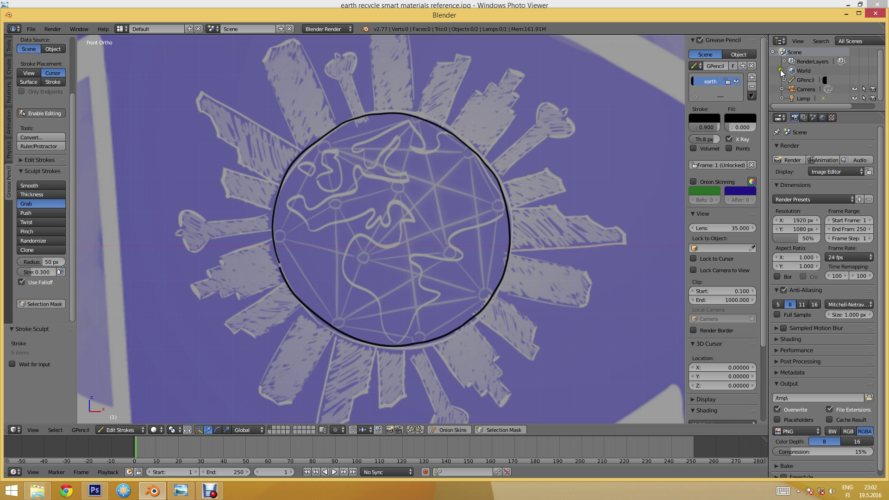
Add a second Grease Pencil layer named "country OL" and widen the properties sidebar.
{"action": "left_click", "coordinate": [751, 78]}
{"action": "type", "text": "country"}
{"action": "key", "text": "BackSpace"}
{"action": "key", "text": "BackSpace"}
{"action": "left_click_drag", "start_coordinate": [686, 111], "coordinate": [664, 110]}
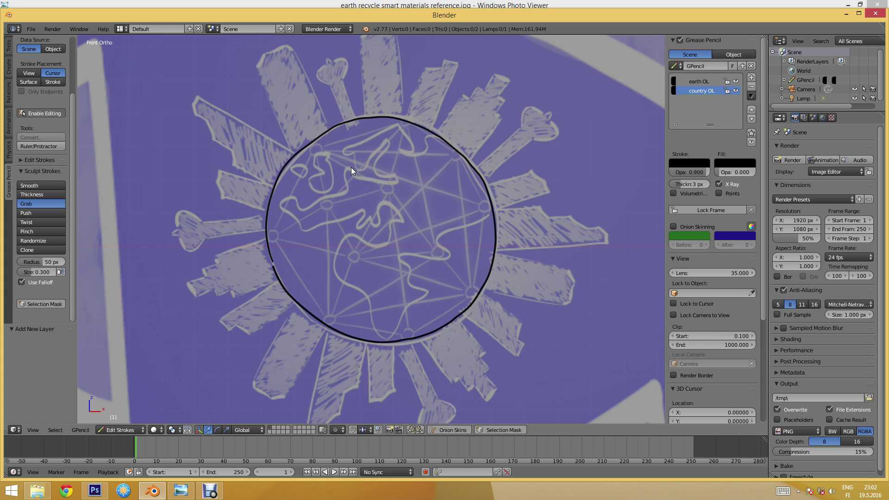
Trace the outlines of all the continents and islands inside the Earth circle on the country OL layer.
{"action": "mouse_move", "coordinate": [299, 228]}
{"action": "left_mouse_down"}
{"action": "mouse_move", "coordinate": [285, 197]}
{"action": "mouse_move", "coordinate": [302, 210]}
{"action": "mouse_move", "coordinate": [345, 193]}
{"action": "mouse_move", "coordinate": [346, 169]}
{"action": "mouse_move", "coordinate": [396, 182]}
{"action": "mouse_move", "coordinate": [376, 168]}
{"action": "mouse_move", "coordinate": [386, 148]}
{"action": "mouse_move", "coordinate": [358, 168]}
{"action": "mouse_move", "coordinate": [349, 155]}
{"action": "mouse_move", "coordinate": [394, 125]}
{"action": "mouse_move", "coordinate": [410, 140]}
{"action": "mouse_move", "coordinate": [412, 150]}
{"action": "mouse_move", "coordinate": [402, 151]}
{"action": "mouse_move", "coordinate": [419, 154]}
{"action": "mouse_move", "coordinate": [441, 140]}
{"action": "left_mouse_up"}
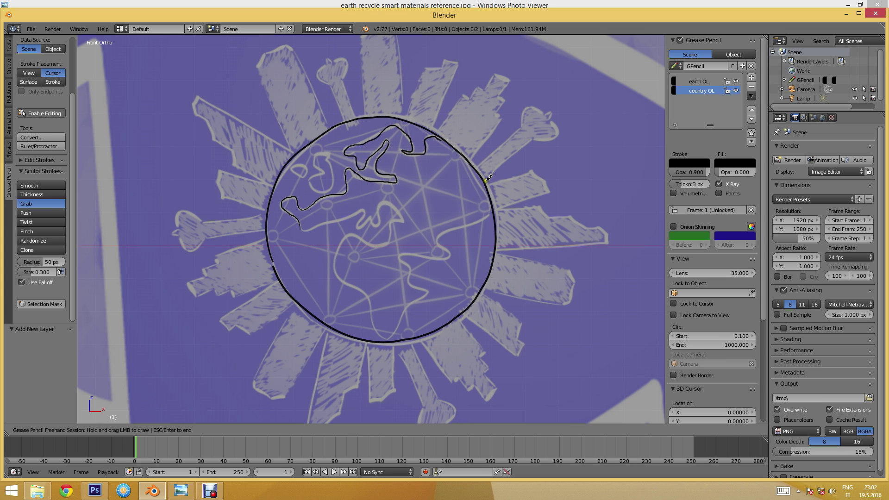
{"action": "mouse_move", "coordinate": [480, 172]}
{"action": "left_mouse_down"}
{"action": "mouse_move", "coordinate": [487, 213]}
{"action": "mouse_move", "coordinate": [437, 235]}
{"action": "left_mouse_up"}
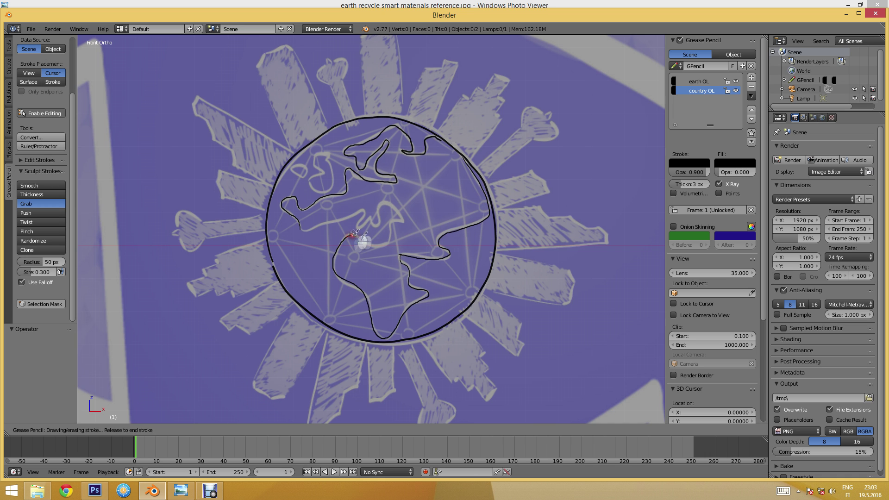
{"action": "mouse_move", "coordinate": [343, 240]}
{"action": "left_mouse_down"}
{"action": "mouse_move", "coordinate": [298, 230]}
{"action": "mouse_move", "coordinate": [331, 160]}
{"action": "left_mouse_up"}
Add a third Grease Pencil layer named "water FILL".
{"action": "left_click", "coordinate": [752, 78]}
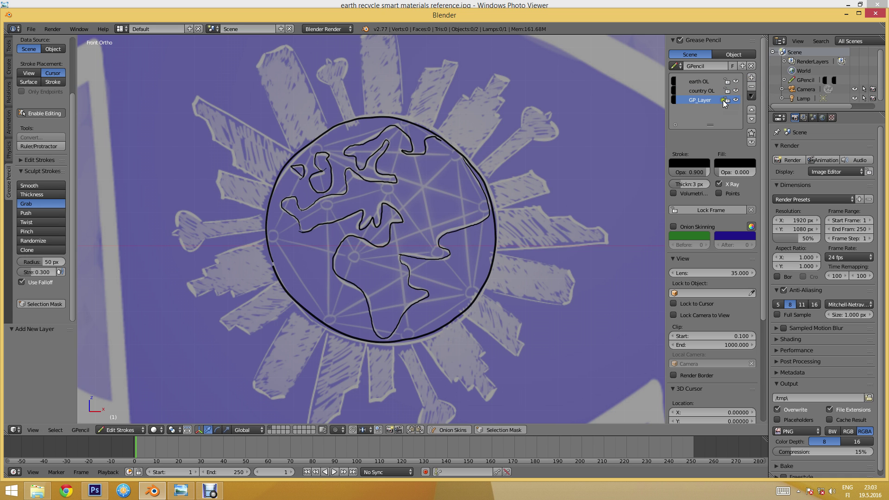
{"action": "double_click", "coordinate": [702, 99]}
{"action": "type", "text": "water FILL"}
Set the stroke color of the water FILL layer to a slightly desaturated blue.
{"action": "left_click", "coordinate": [678, 163]}
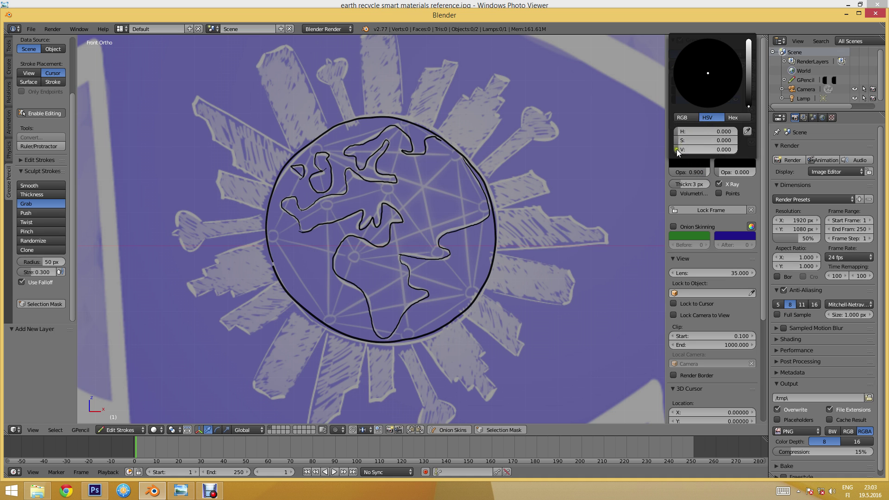
{"action": "left_click", "coordinate": [682, 117]}
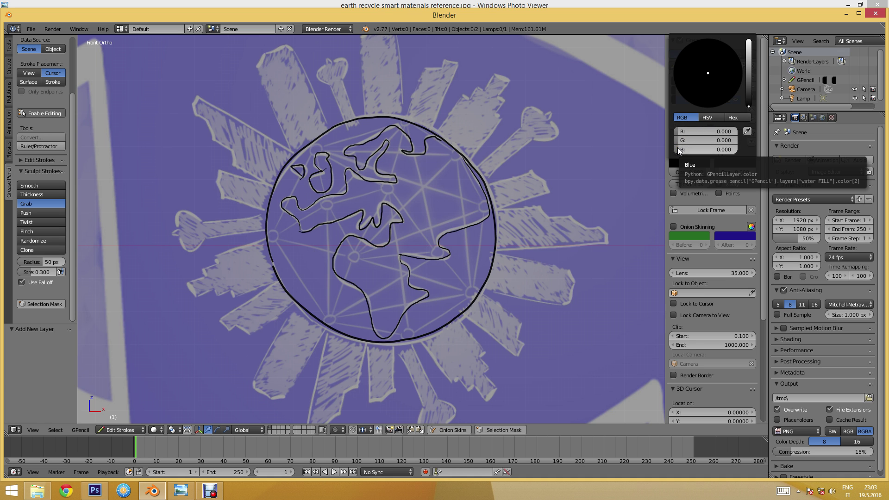
{"action": "left_click_drag", "start_coordinate": [678, 150], "coordinate": [736, 147]}
{"action": "left_click", "coordinate": [707, 117]}
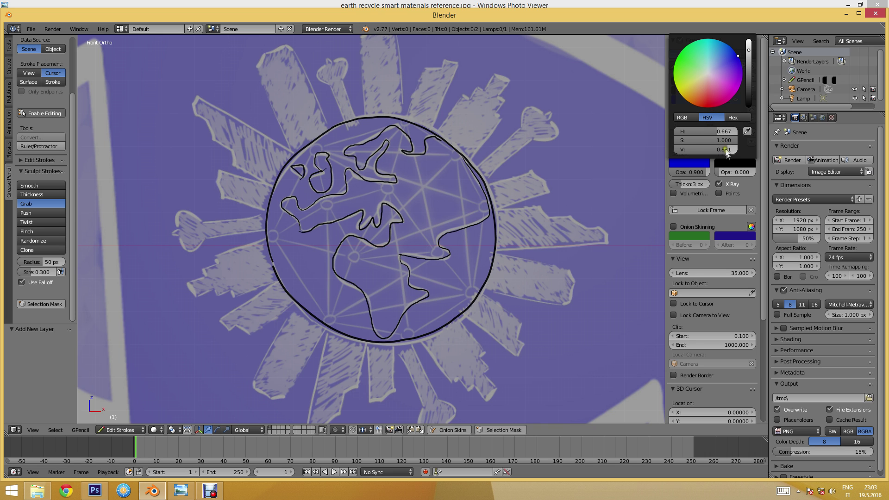
{"action": "mouse_move", "coordinate": [727, 150]}
{"action": "left_mouse_down"}
{"action": "mouse_move", "coordinate": [736, 150]}
{"action": "mouse_move", "coordinate": [697, 141]}
{"action": "left_mouse_up"}
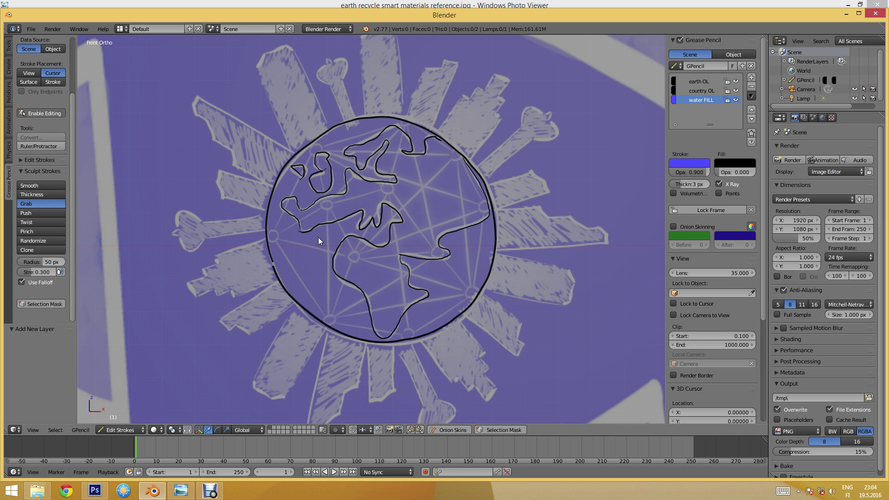
Hatch all the ocean areas inside the Earth circle with 9 px blue strokes on the water FILL layer.
{"action": "scroll", "coordinate": [318, 237], "scroll_direction": "down", "scroll_amount": 1}
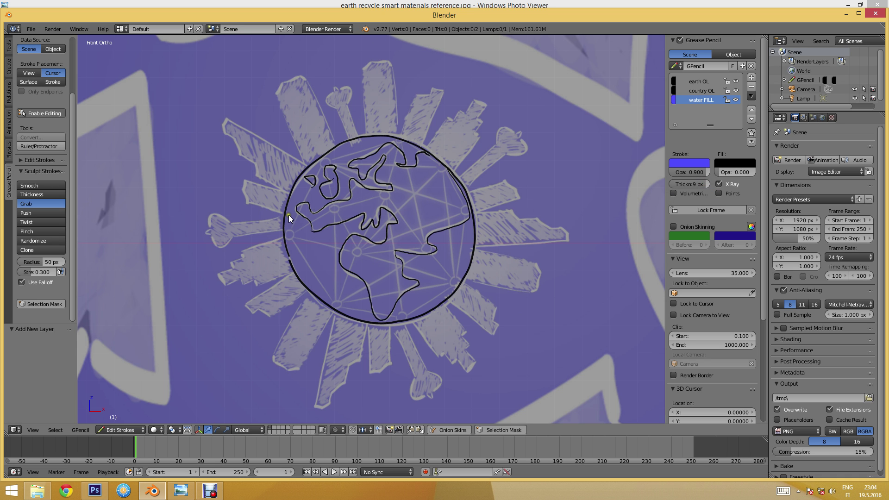
{"action": "mouse_move", "coordinate": [288, 214]}
{"action": "left_mouse_down"}
{"action": "mouse_move", "coordinate": [299, 178]}
{"action": "mouse_move", "coordinate": [347, 185]}
{"action": "mouse_move", "coordinate": [346, 146]}
{"action": "mouse_move", "coordinate": [407, 166]}
{"action": "mouse_move", "coordinate": [305, 284]}
{"action": "mouse_move", "coordinate": [338, 251]}
{"action": "mouse_move", "coordinate": [362, 320]}
{"action": "mouse_move", "coordinate": [420, 283]}
{"action": "mouse_move", "coordinate": [423, 306]}
{"action": "mouse_move", "coordinate": [475, 203]}
{"action": "left_mouse_up"}
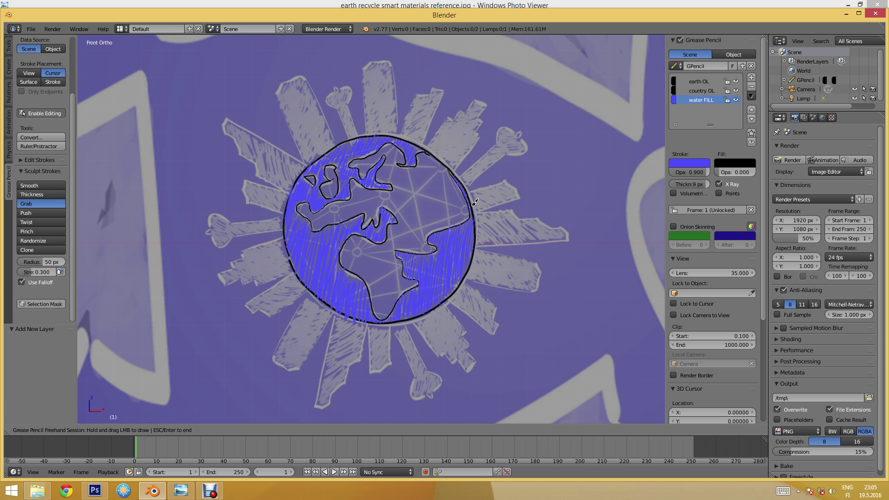
Add a Grease Pencil layer named "city OL" and increase its stroke thickness.
{"action": "left_click", "coordinate": [752, 78]}
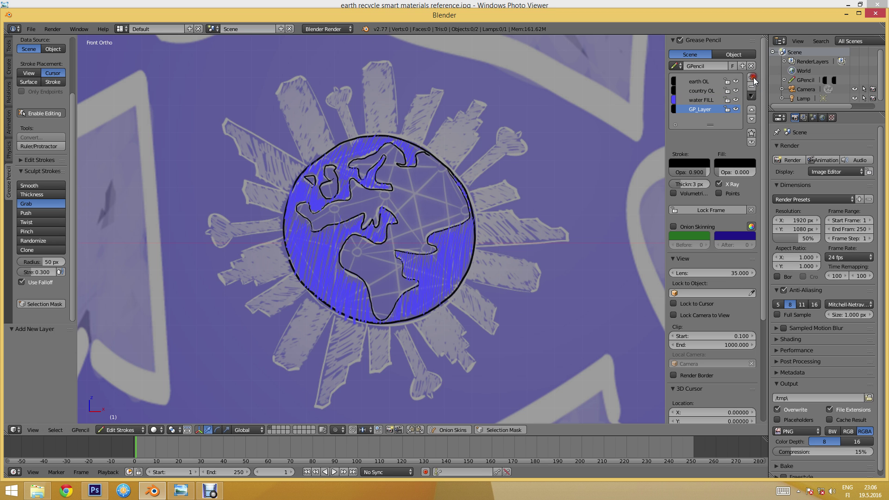
{"action": "double_click", "coordinate": [693, 107]}
{"action": "type", "text": "city OL"}
{"action": "left_click_drag", "start_coordinate": [682, 185], "coordinate": [706, 182]}
Trace the outlines of all the buildings radiating around the Earth on the city OL layer.
{"action": "mouse_move", "coordinate": [350, 136]}
{"action": "left_mouse_down"}
{"action": "mouse_move", "coordinate": [347, 112]}
{"action": "mouse_move", "coordinate": [463, 111]}
{"action": "mouse_move", "coordinate": [477, 201]}
{"action": "mouse_move", "coordinate": [454, 319]}
{"action": "mouse_move", "coordinate": [476, 337]}
{"action": "mouse_move", "coordinate": [411, 393]}
{"action": "mouse_move", "coordinate": [277, 307]}
{"action": "mouse_move", "coordinate": [218, 235]}
{"action": "mouse_move", "coordinate": [283, 121]}
{"action": "mouse_move", "coordinate": [324, 74]}
{"action": "left_mouse_up"}
{"action": "key", "text": "Escape"}
Add a "city FILL" layer and another new layer, and hatch all the buildings around the Earth with 8 px gray strokes.
{"action": "left_click", "coordinate": [752, 78]}
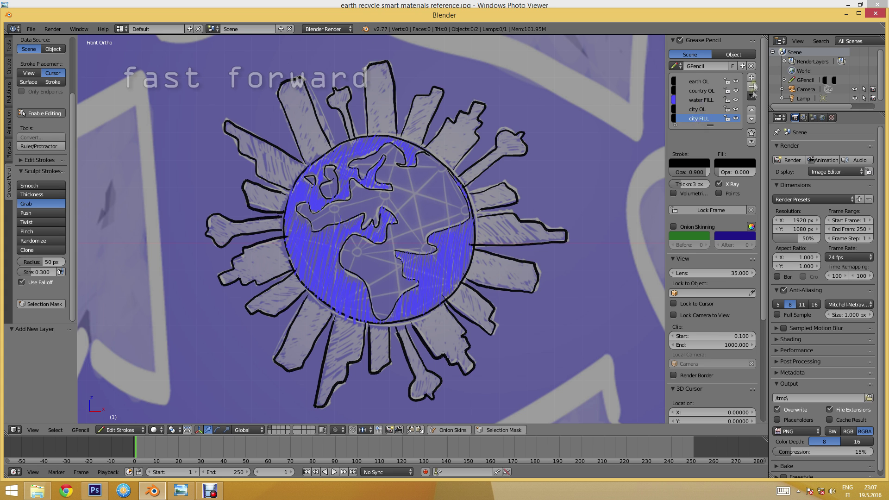
{"action": "mouse_move", "coordinate": [285, 90]}
{"action": "left_mouse_down"}
{"action": "mouse_move", "coordinate": [299, 141]}
{"action": "mouse_move", "coordinate": [326, 143]}
{"action": "mouse_move", "coordinate": [329, 101]}
{"action": "mouse_move", "coordinate": [350, 140]}
{"action": "mouse_move", "coordinate": [393, 73]}
{"action": "mouse_move", "coordinate": [380, 135]}
{"action": "mouse_move", "coordinate": [401, 115]}
{"action": "left_mouse_up"}
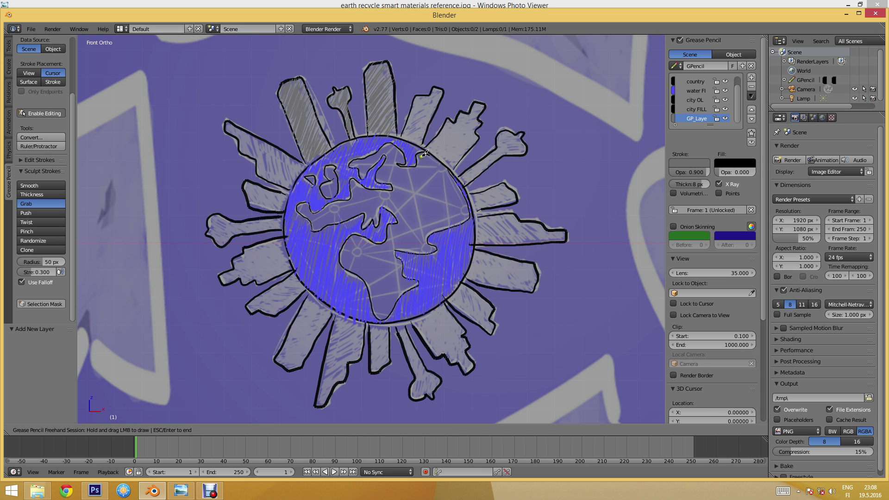
{"action": "key", "text": "KP_8"}
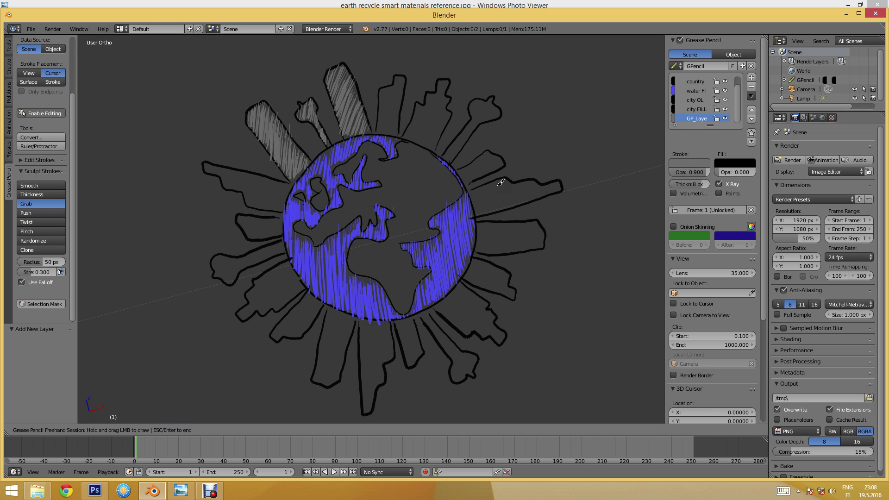
{"action": "key", "text": "shift+KP_4"}
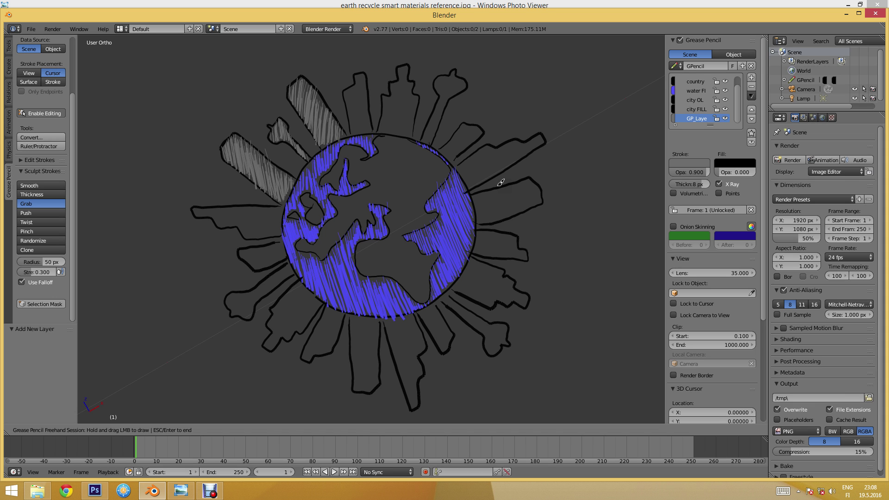
{"action": "mouse_move", "coordinate": [355, 85]}
{"action": "left_mouse_down"}
{"action": "mouse_move", "coordinate": [347, 104]}
{"action": "mouse_move", "coordinate": [359, 72]}
{"action": "mouse_move", "coordinate": [349, 119]}
{"action": "mouse_move", "coordinate": [366, 93]}
{"action": "mouse_move", "coordinate": [360, 112]}
{"action": "mouse_move", "coordinate": [372, 117]}
{"action": "mouse_move", "coordinate": [418, 94]}
{"action": "mouse_move", "coordinate": [447, 113]}
{"action": "left_mouse_up"}
{"action": "mouse_move", "coordinate": [447, 113]}
{"action": "middle_mouse_down"}
{"action": "mouse_move", "coordinate": [383, 85]}
{"action": "mouse_move", "coordinate": [397, 89]}
{"action": "mouse_move", "coordinate": [297, 137]}
{"action": "middle_mouse_up"}
{"action": "mouse_move", "coordinate": [297, 137]}
{"action": "left_mouse_down"}
{"action": "mouse_move", "coordinate": [315, 100]}
{"action": "mouse_move", "coordinate": [359, 139]}
{"action": "left_mouse_up"}
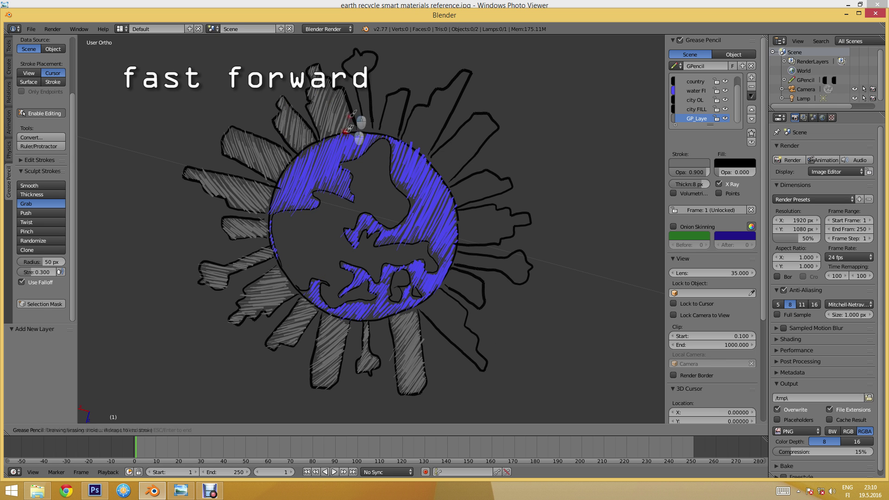
{"action": "middle_click_drag", "start_coordinate": [359, 139], "coordinate": [321, 148]}
{"action": "left_click_drag", "start_coordinate": [321, 149], "coordinate": [370, 83]}
{"action": "middle_click_drag", "start_coordinate": [370, 84], "coordinate": [323, 165]}
{"action": "mouse_move", "coordinate": [314, 137]}
{"action": "left_mouse_down"}
{"action": "mouse_move", "coordinate": [373, 67]}
{"action": "mouse_move", "coordinate": [463, 124]}
{"action": "mouse_move", "coordinate": [447, 147]}
{"action": "mouse_move", "coordinate": [456, 145]}
{"action": "left_mouse_up"}
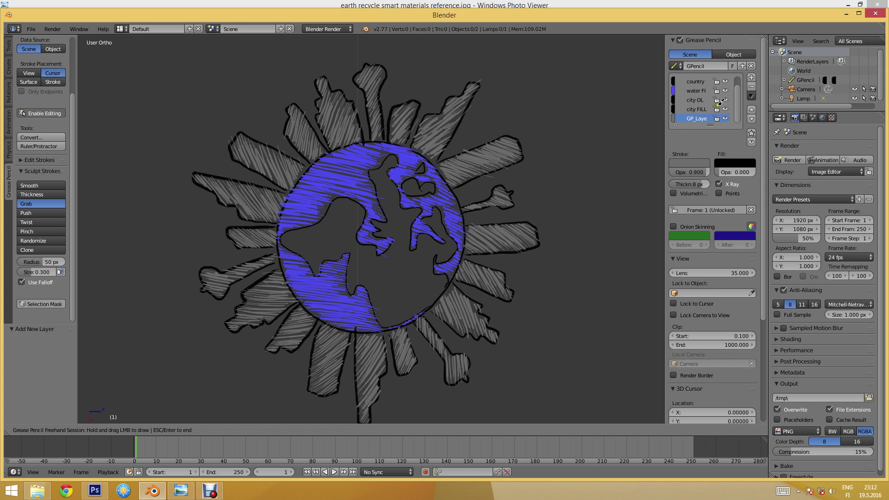
{"action": "key", "text": "Escape"}
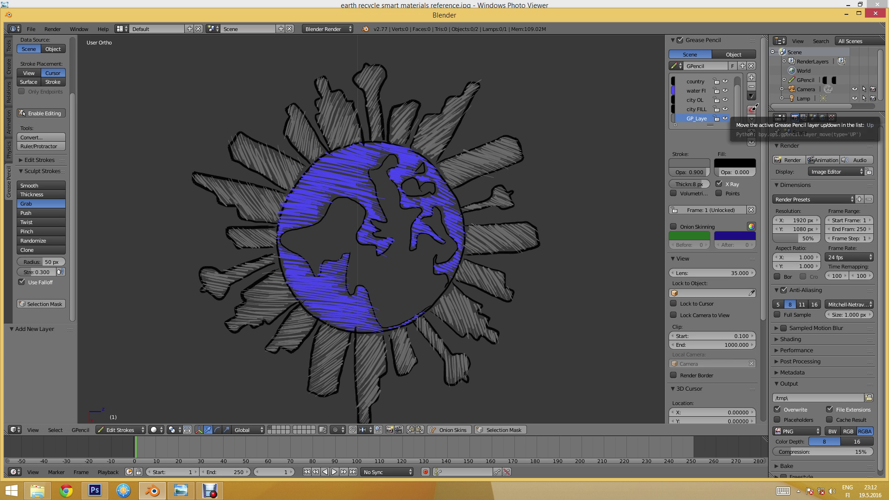
Move the gray hatching layer above city OL and the water FILL layer to the top of the layer order.
{"action": "left_click", "coordinate": [751, 110]}
{"action": "left_click", "coordinate": [751, 110]}
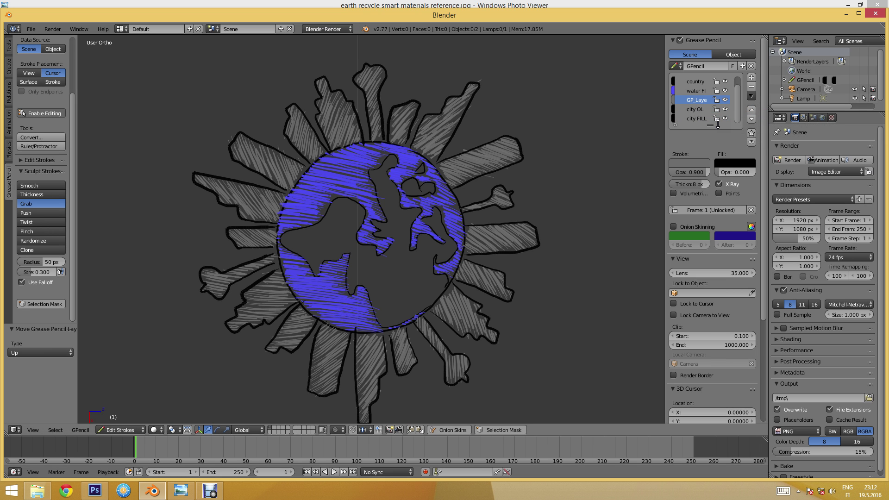
{"action": "left_click", "coordinate": [695, 91]}
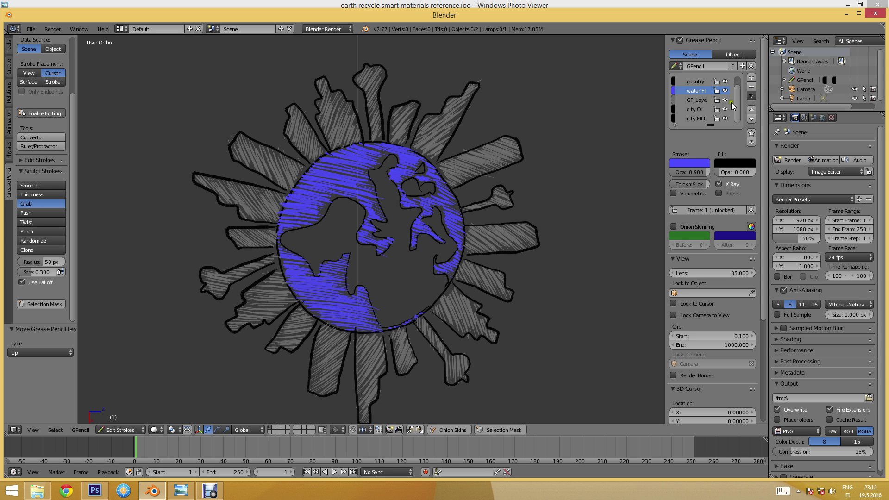
{"action": "left_click", "coordinate": [751, 109]}
{"action": "left_click", "coordinate": [751, 109]}
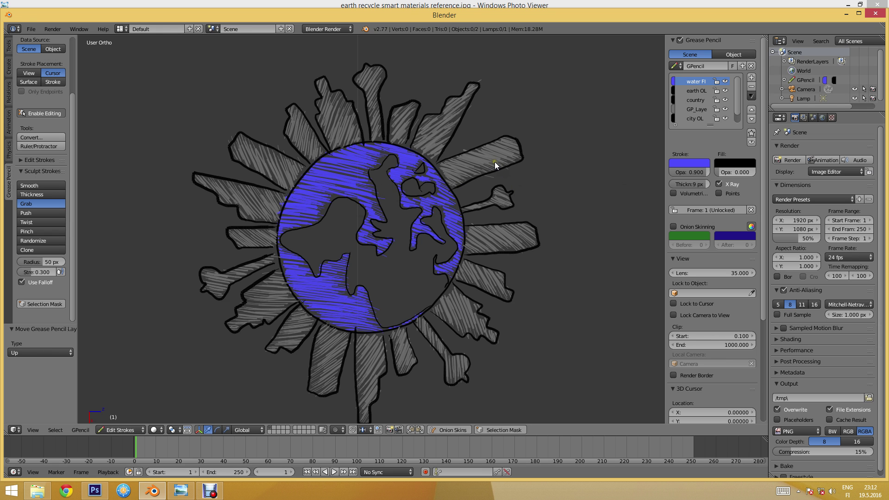
Return to the front view and hide the water FILL and earth OL layers, keeping the country outlines visible.
{"action": "key", "text": "KP_1"}
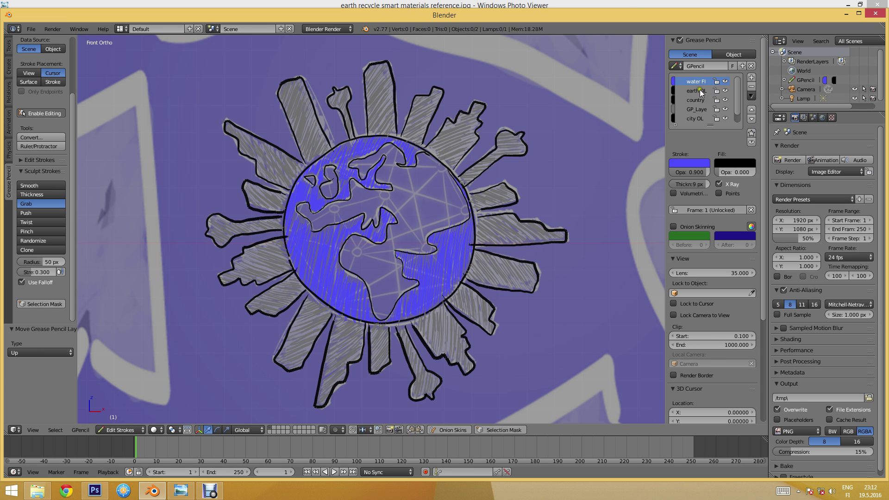
{"action": "left_click", "coordinate": [725, 82]}
{"action": "left_click", "coordinate": [725, 91]}
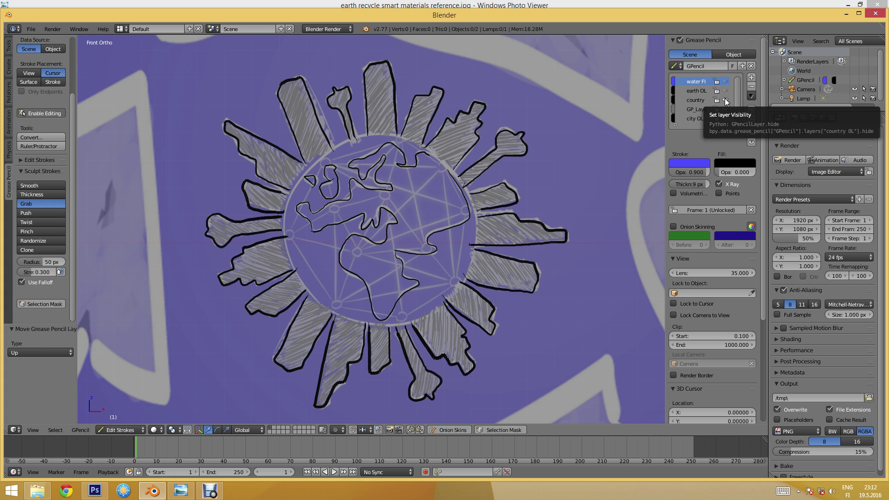
{"action": "left_click", "coordinate": [724, 100]}
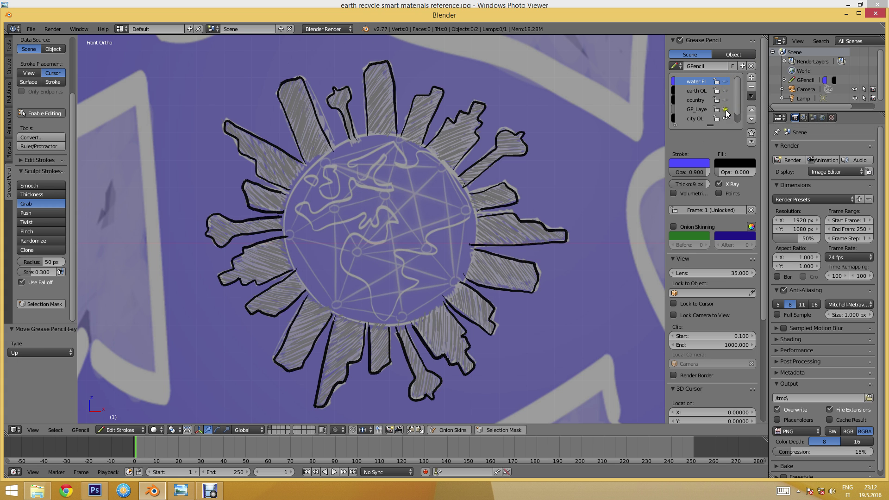
{"action": "left_click", "coordinate": [725, 100]}
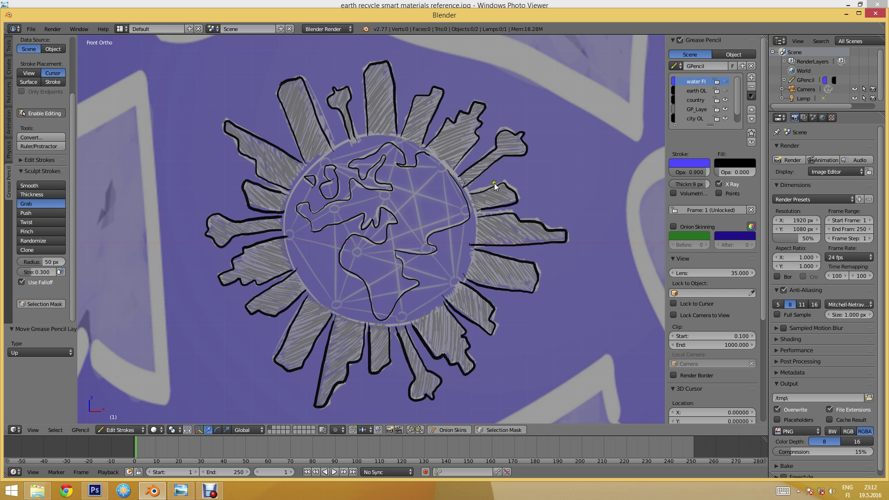
Add a Grease Pencil layer named "network" with a white stroke color and 8 px thickness.
{"action": "left_click", "coordinate": [751, 77]}
{"action": "double_click", "coordinate": [699, 118]}
{"action": "type", "text": "network"}
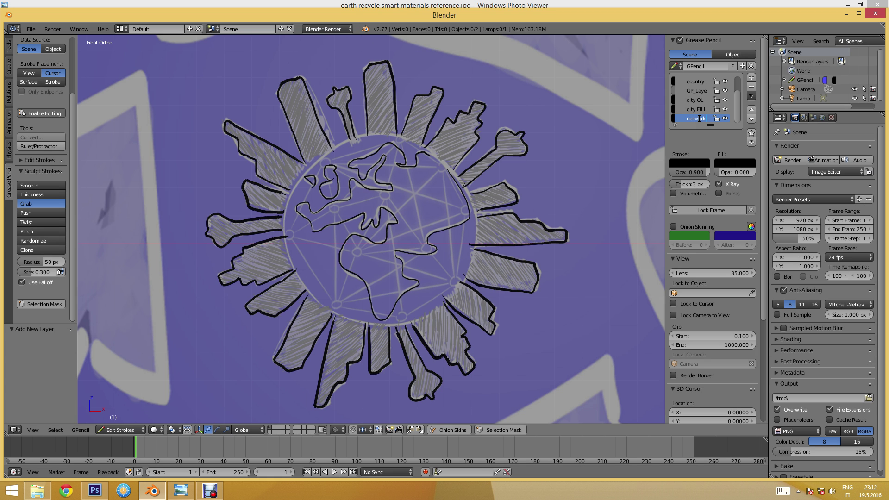
{"action": "left_click", "coordinate": [693, 162]}
{"action": "left_click_drag", "start_coordinate": [748, 100], "coordinate": [750, 41]}
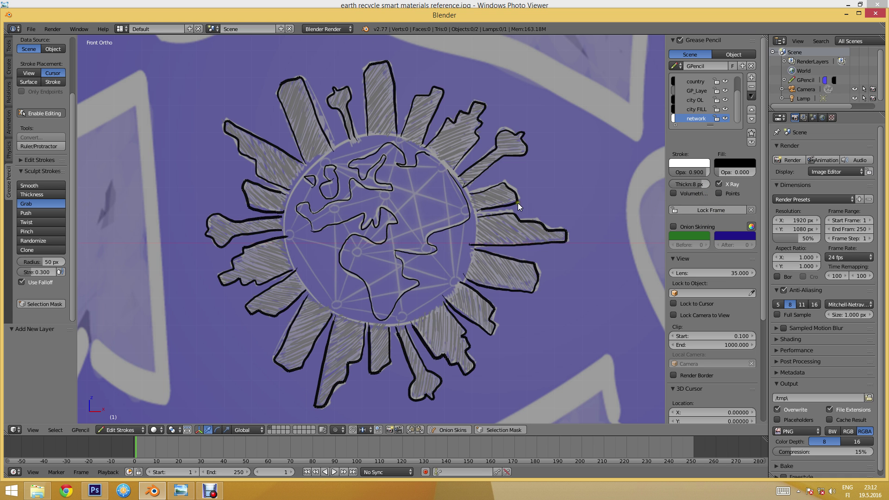
Draw small white circles over the network nodes of the reference globe on the network layer.
{"action": "scroll", "coordinate": [487, 211], "scroll_direction": "up", "scroll_amount": 1}
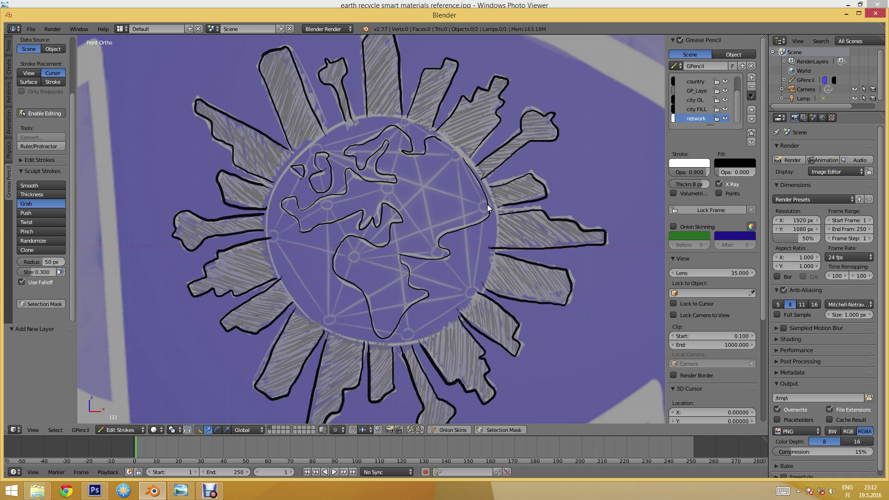
{"action": "left_click_drag", "start_coordinate": [272, 233], "coordinate": [274, 234]}
{"action": "left_click_drag", "start_coordinate": [405, 119], "coordinate": [406, 120]}
{"action": "left_click_drag", "start_coordinate": [316, 144], "coordinate": [316, 145]}
{"action": "left_click_drag", "start_coordinate": [454, 151], "coordinate": [455, 152]}
{"action": "left_click_drag", "start_coordinate": [388, 183], "coordinate": [388, 184]}
{"action": "left_click_drag", "start_coordinate": [484, 204], "coordinate": [485, 205]}
{"action": "left_click_drag", "start_coordinate": [353, 253], "coordinate": [355, 253]}
{"action": "left_click_drag", "start_coordinate": [406, 328], "coordinate": [407, 330]}
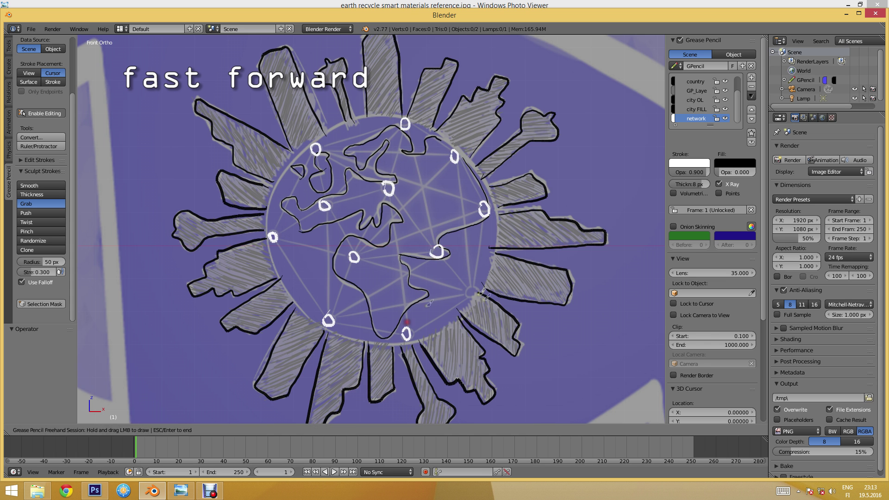
Complete the remaining node and connect the node circles with white lines following the reference network.
{"action": "left_click_drag", "start_coordinate": [479, 294], "coordinate": [405, 124]}
{"action": "left_click_drag", "start_coordinate": [316, 149], "coordinate": [454, 156]}
{"action": "left_click_drag", "start_coordinate": [273, 237], "coordinate": [329, 321]}
{"action": "left_click_drag", "start_coordinate": [469, 293], "coordinate": [374, 186]}
{"action": "left_click_drag", "start_coordinate": [324, 204], "coordinate": [402, 129]}
{"action": "left_click_drag", "start_coordinate": [438, 253], "coordinate": [388, 187]}
{"action": "scroll", "coordinate": [492, 157], "scroll_direction": "down", "scroll_amount": 8}
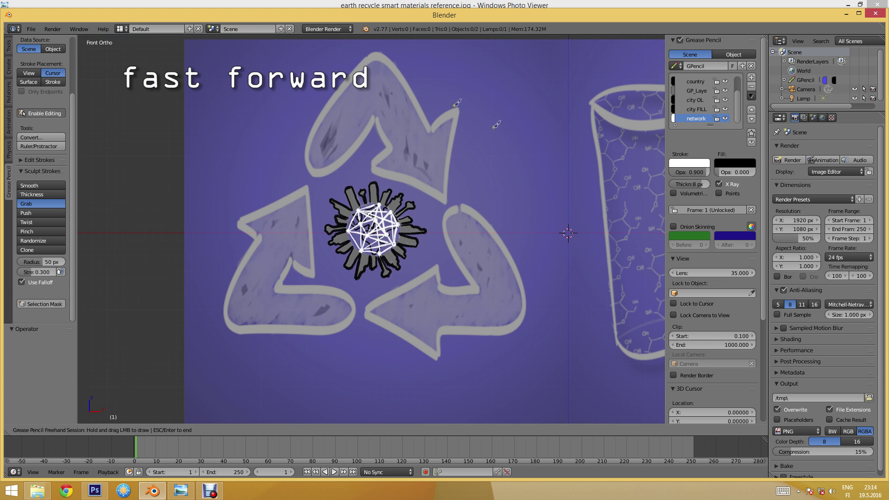
{"action": "scroll", "coordinate": [496, 124], "scroll_direction": "up", "scroll_amount": 2}
{"action": "key", "text": "Escape"}
Add a Grease Pencil layer named "arrow O" for the recycling arrows.
{"action": "left_click", "coordinate": [751, 77]}
{"action": "double_click", "coordinate": [696, 119]}
{"action": "type", "text": "arrow O"}
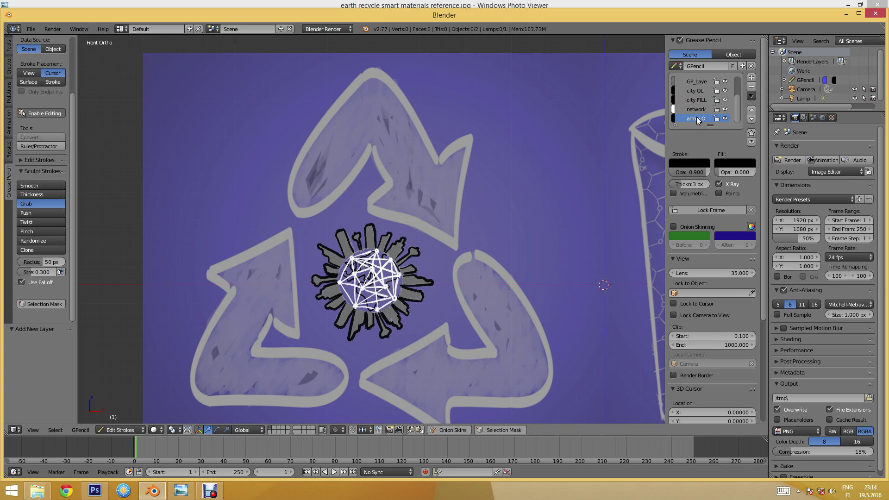
Trace the outlines of the three recycling arrows around the Earth with green strokes.
{"action": "left_click_drag", "start_coordinate": [368, 76], "coordinate": [296, 213]}
{"action": "left_click_drag", "start_coordinate": [458, 241], "coordinate": [451, 371]}
{"action": "left_click_drag", "start_coordinate": [287, 231], "coordinate": [194, 384]}
{"action": "key", "text": "Escape"}
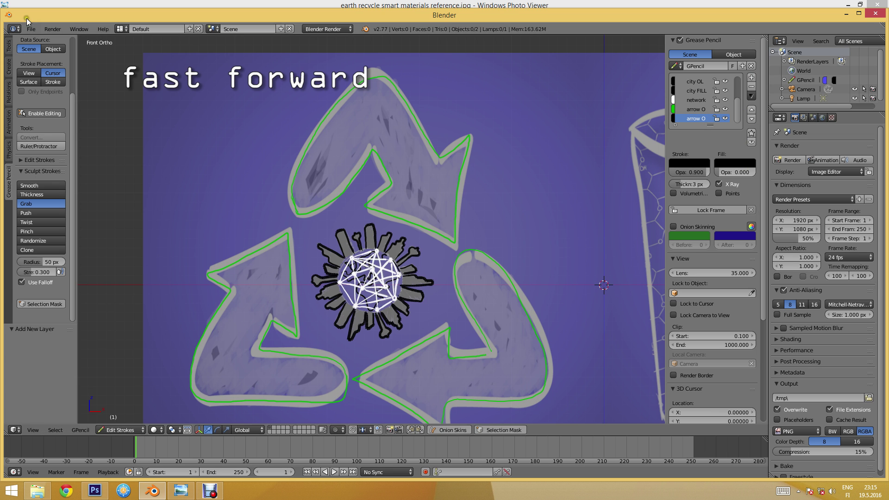
Save the Blender file as "whiteboard example" in the white board animation folder.
{"action": "left_click", "coordinate": [30, 29]}
{"action": "left_click", "coordinate": [83, 105]}
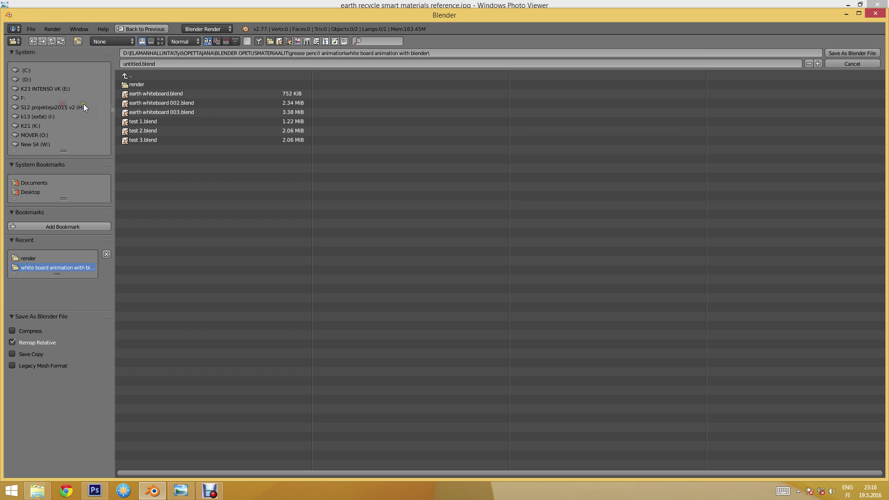
{"action": "left_click", "coordinate": [176, 65]}
{"action": "type", "text": "whiteboard example"}
{"action": "key", "text": "Return"}
Set the second arrow layer's stroke to light green with a thickness of 9 px.
{"action": "left_click", "coordinate": [690, 163]}
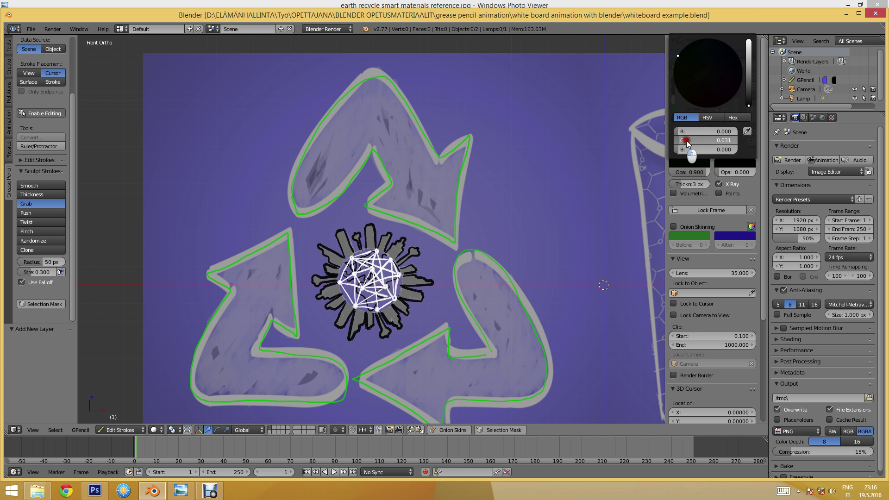
{"action": "left_click_drag", "start_coordinate": [748, 106], "coordinate": [748, 44]}
{"action": "left_click", "coordinate": [685, 60]}
{"action": "left_click_drag", "start_coordinate": [689, 184], "coordinate": [703, 184]}
Hatch the insides of the three recycling arrows with light green strokes on the second arrow layer.
{"action": "scroll", "coordinate": [370, 231], "scroll_direction": "down", "scroll_amount": 2}
{"action": "mouse_move", "coordinate": [324, 208]}
{"action": "left_mouse_down"}
{"action": "mouse_move", "coordinate": [409, 231]}
{"action": "mouse_move", "coordinate": [435, 258]}
{"action": "mouse_move", "coordinate": [370, 330]}
{"action": "mouse_move", "coordinate": [423, 364]}
{"action": "mouse_move", "coordinate": [493, 352]}
{"action": "mouse_move", "coordinate": [489, 284]}
{"action": "left_mouse_up"}
{"action": "mouse_move", "coordinate": [275, 245]}
{"action": "left_mouse_down"}
{"action": "mouse_move", "coordinate": [319, 291]}
{"action": "mouse_move", "coordinate": [296, 354]}
{"action": "mouse_move", "coordinate": [356, 355]}
{"action": "left_mouse_up"}
{"action": "scroll", "coordinate": [407, 45], "scroll_direction": "up", "scroll_amount": 2}
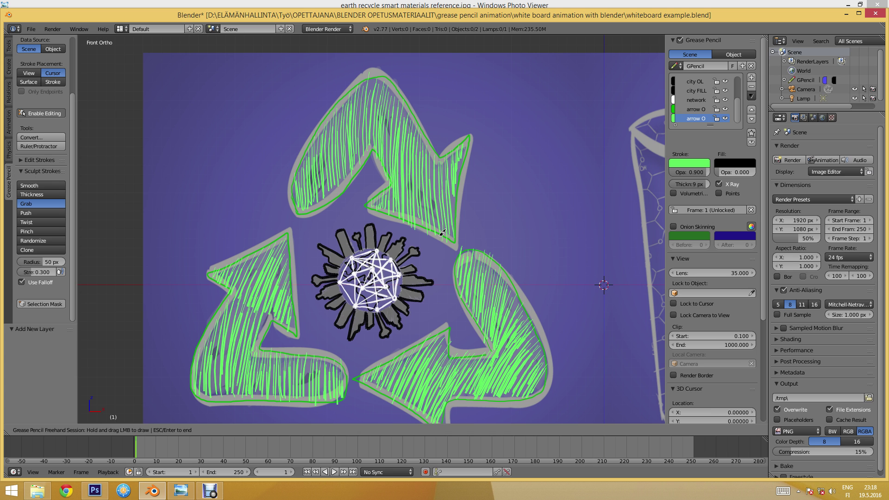
{"action": "key", "text": "Escape"}
Render the current frame to check whether the Grease Pencil strokes appear, and return to the viewport.
{"action": "key", "text": "F12"}
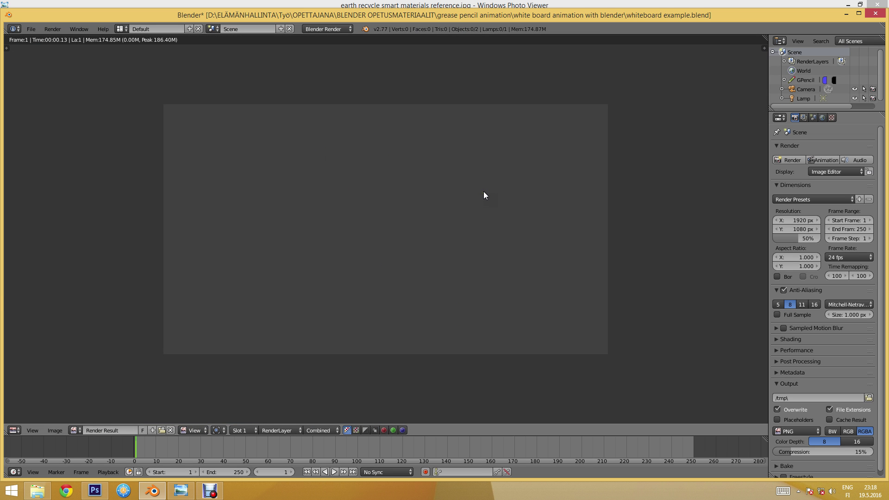
{"action": "key", "text": "Escape"}
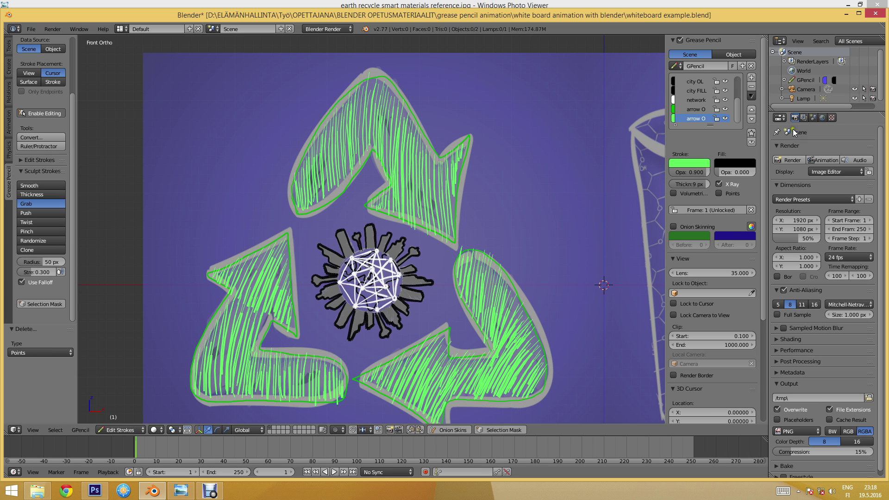
Convert the strokes of the water FILL layer to a Bezier curve.
{"action": "left_click_drag", "start_coordinate": [737, 113], "coordinate": [738, 80]}
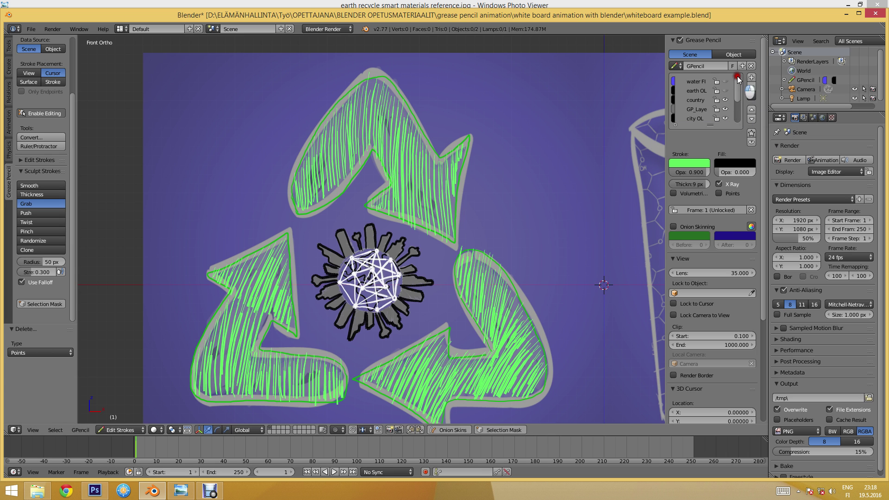
{"action": "left_click", "coordinate": [694, 83]}
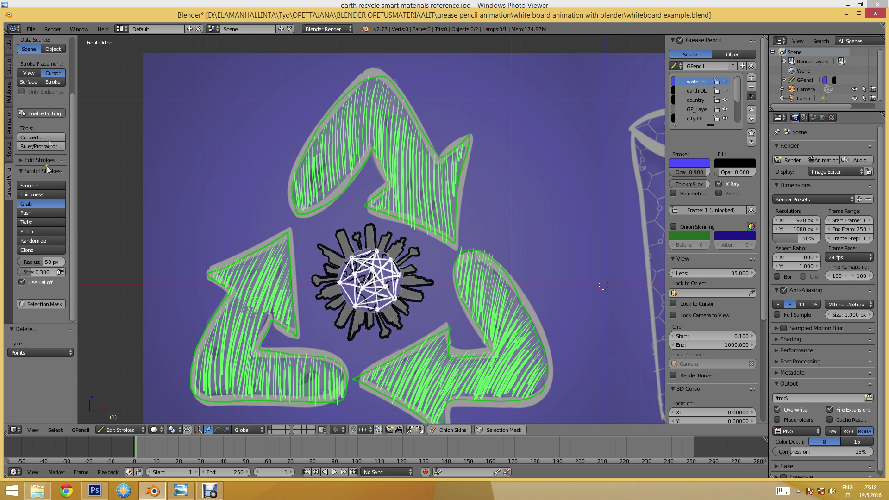
{"action": "left_click", "coordinate": [46, 136]}
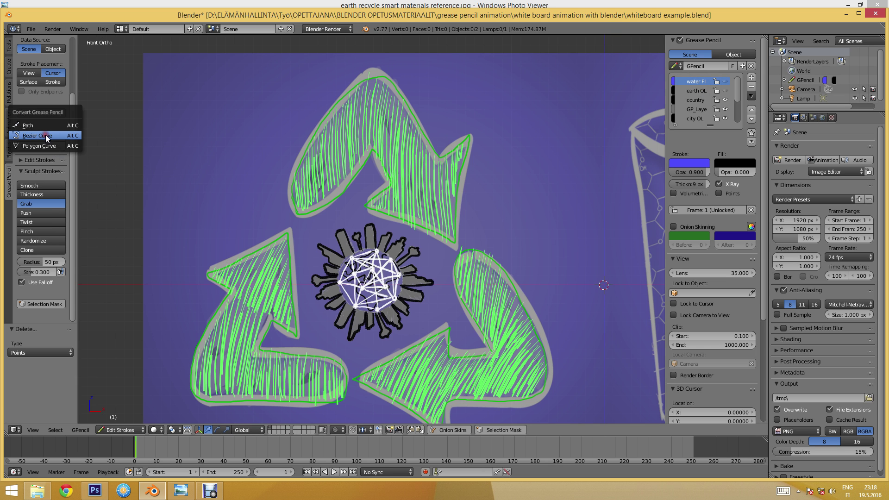
{"action": "left_click", "coordinate": [39, 136]}
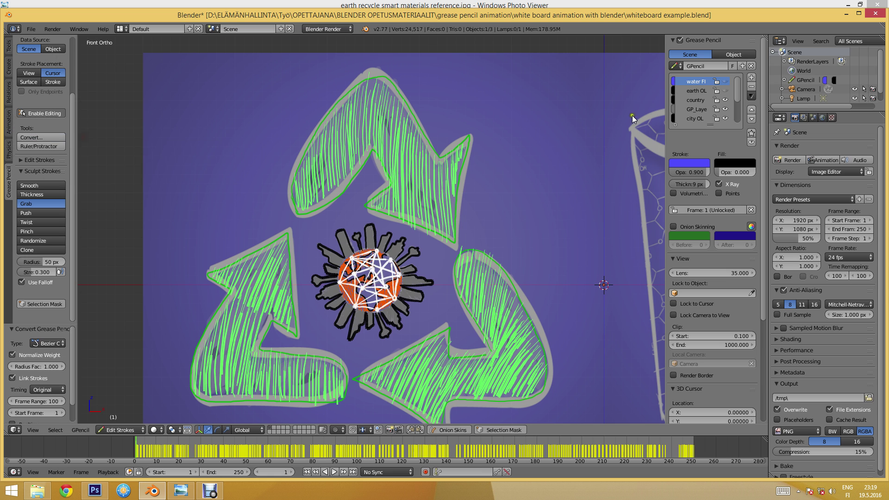
Convert the earth OL and country OL layers to Bezier curves as well, one layer at a time.
{"action": "left_click", "coordinate": [696, 90]}
{"action": "key", "text": "alt+c"}
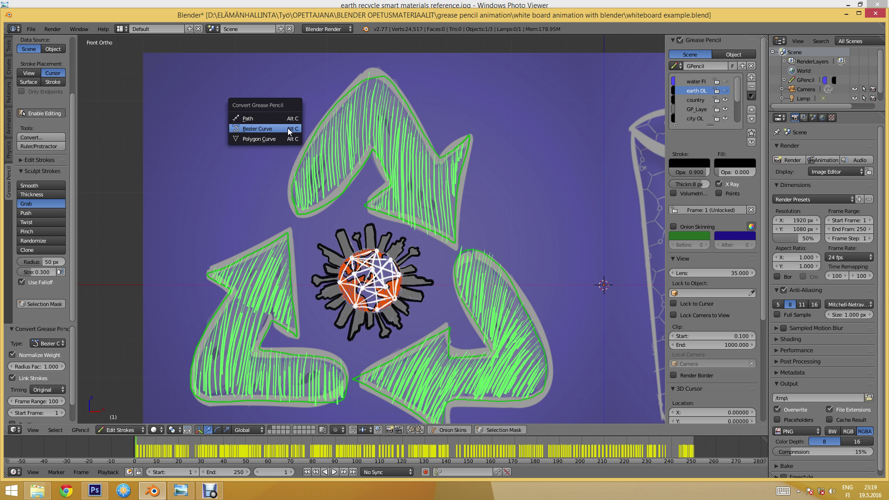
{"action": "left_click", "coordinate": [287, 134]}
{"action": "left_click", "coordinate": [696, 100]}
{"action": "key", "text": "alt+c"}
{"action": "left_click", "coordinate": [634, 102]}
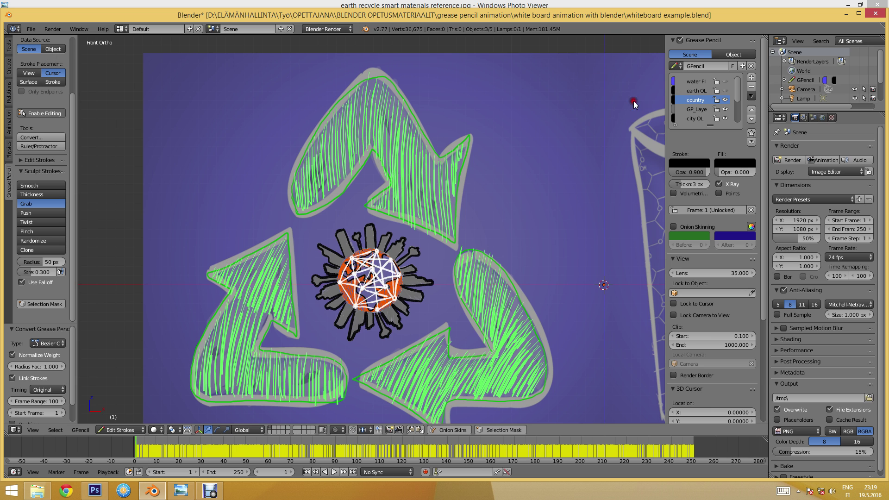
Convert the GP_Layer and city OL layers to Bezier curves, one layer at a time.
{"action": "left_click", "coordinate": [696, 108]}
{"action": "key", "text": "alt+c"}
{"action": "left_click", "coordinate": [605, 107]}
{"action": "left_click", "coordinate": [696, 119]}
{"action": "key", "text": "alt+c"}
{"action": "left_click", "coordinate": [608, 112]}
Convert the network layer and the two green arrow layers to Bezier curves.
{"action": "scroll", "coordinate": [733, 95], "scroll_direction": "down", "scroll_amount": 3}
{"action": "left_click", "coordinate": [696, 109]}
{"action": "key", "text": "alt+c"}
{"action": "left_click", "coordinate": [604, 113]}
{"action": "left_click", "coordinate": [696, 119]}
{"action": "key", "text": "alt+c"}
{"action": "left_click", "coordinate": [591, 116]}
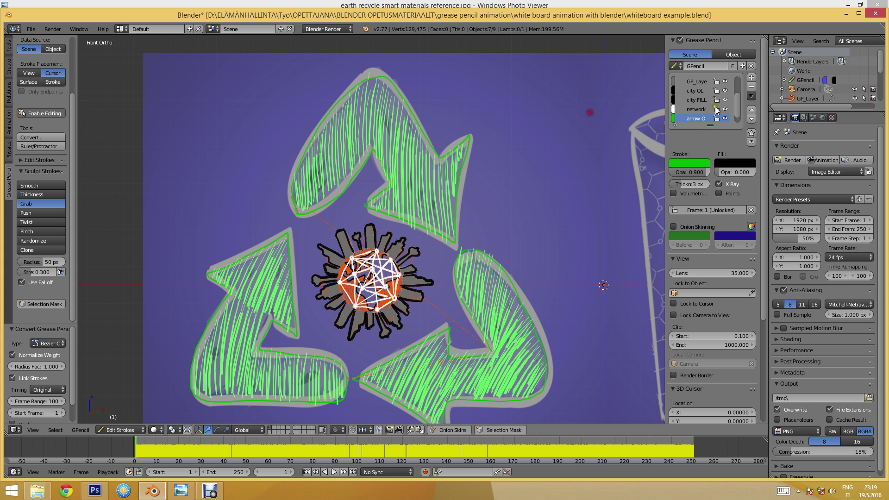
{"action": "scroll", "coordinate": [703, 100], "scroll_direction": "down", "scroll_amount": 1}
{"action": "left_click", "coordinate": [696, 118]}
{"action": "key", "text": "alt+c"}
{"action": "left_click", "coordinate": [592, 116]}
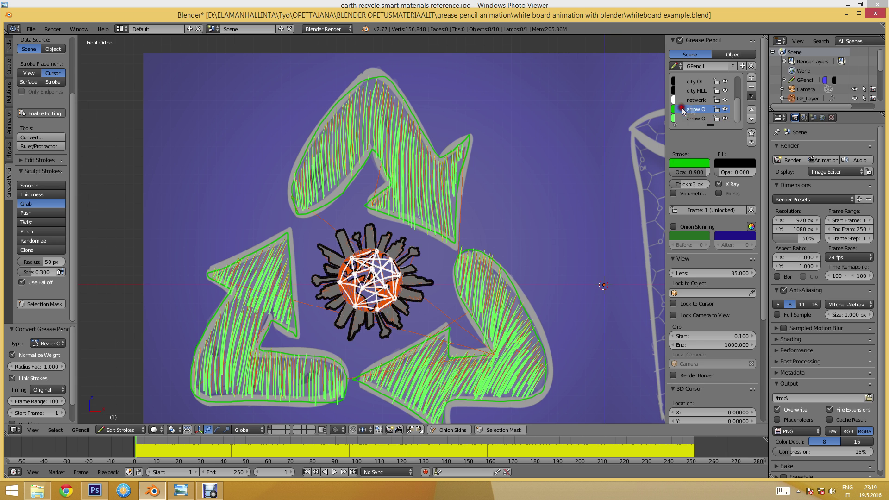
Turn off the display of the Grease Pencil strokes so only the converted curves show in the viewport.
{"action": "scroll", "coordinate": [699, 100], "scroll_direction": "up", "scroll_amount": 1}
{"action": "left_click", "coordinate": [699, 81]}
{"action": "scroll", "coordinate": [699, 83], "scroll_direction": "up", "scroll_amount": 2}
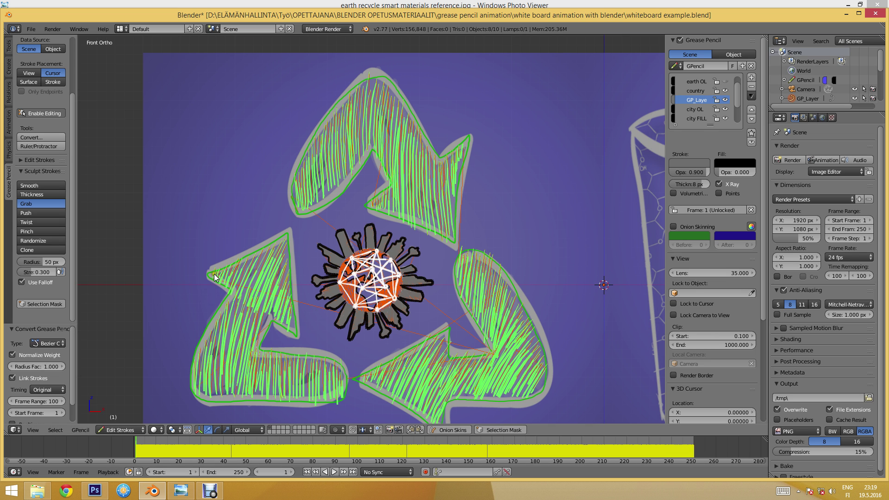
{"action": "left_click", "coordinate": [679, 40]}
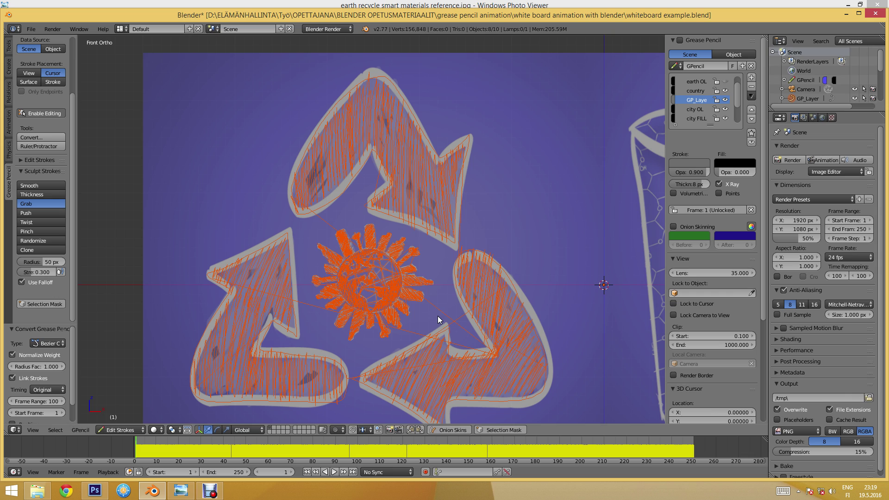
{"action": "scroll", "coordinate": [438, 315], "scroll_direction": "up", "scroll_amount": 2}
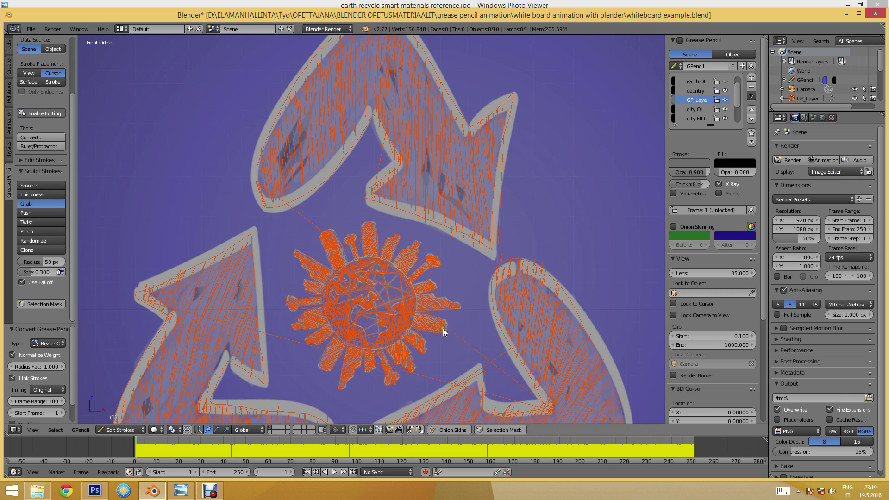
{"action": "scroll", "coordinate": [412, 278], "scroll_direction": "up", "scroll_amount": 4}
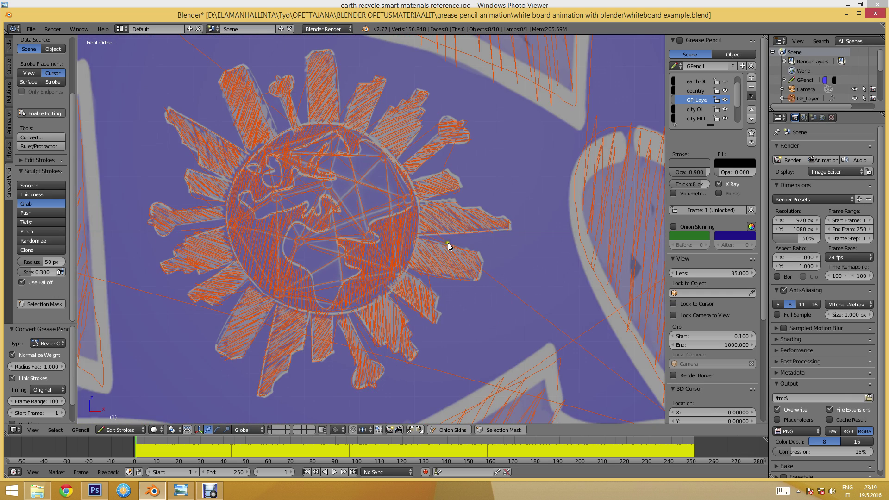
Switch from Edit Strokes to Object Mode and select the earth OL outline curve.
{"action": "right_click", "coordinate": [388, 134]}
{"action": "right_click", "coordinate": [389, 140]}
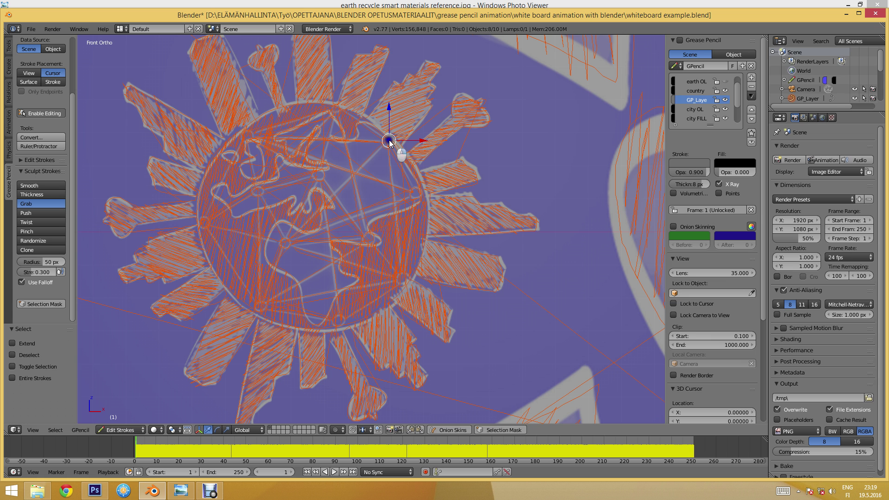
{"action": "left_click", "coordinate": [129, 430]}
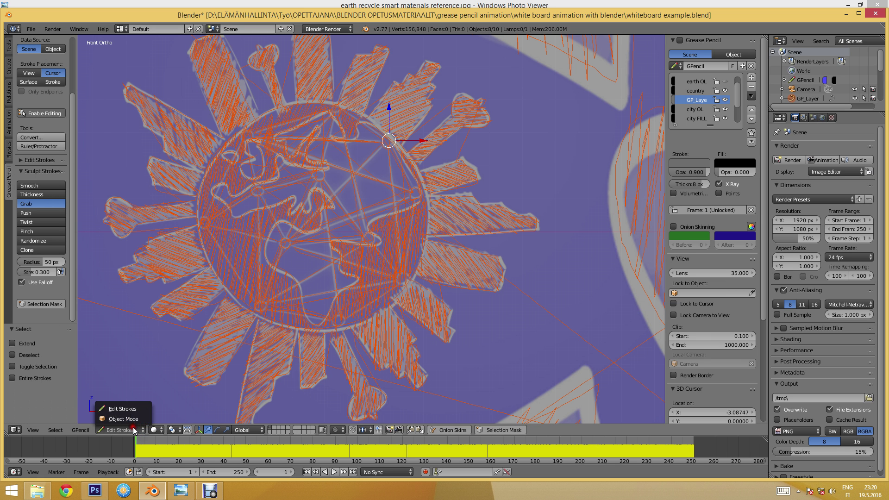
{"action": "left_click", "coordinate": [138, 416]}
{"action": "right_click", "coordinate": [391, 153]}
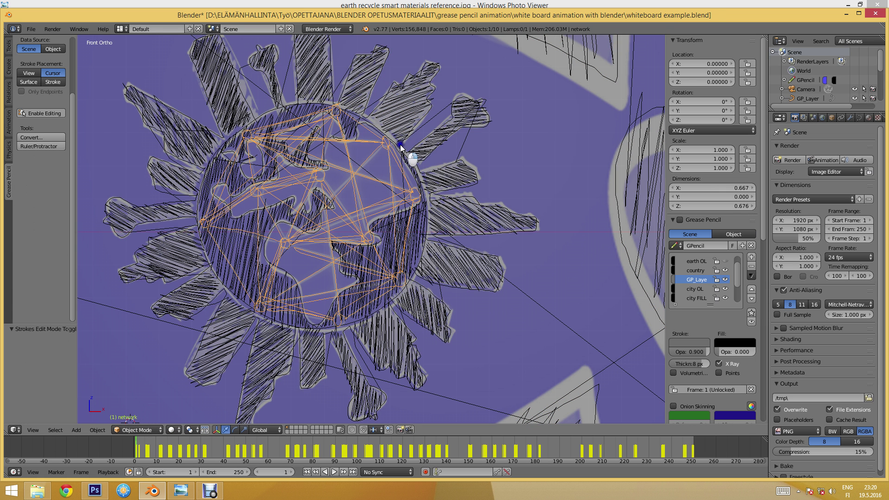
{"action": "right_click", "coordinate": [398, 150]}
{"action": "right_click", "coordinate": [398, 151]}
{"action": "right_click", "coordinate": [398, 150]}
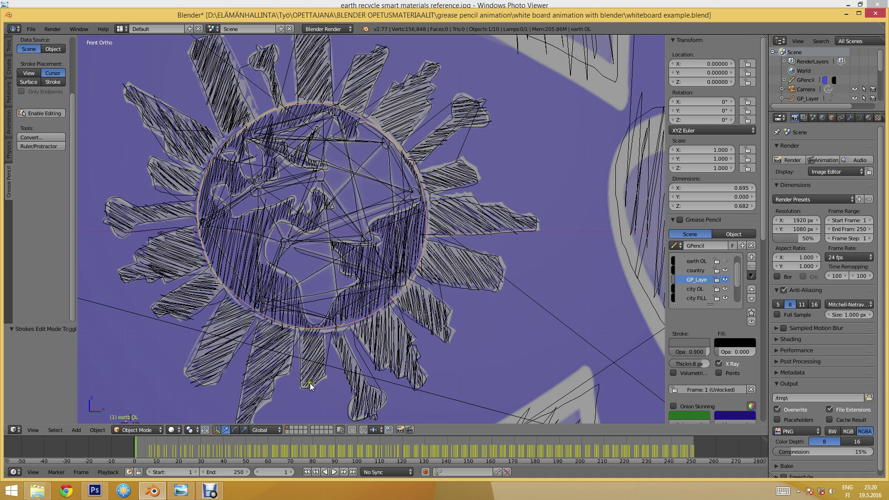
Add a Build modifier to the earth OL curve and preview its drawing animation from the start of the timeline.
{"action": "left_click", "coordinate": [852, 118]}
{"action": "left_click", "coordinate": [819, 149]}
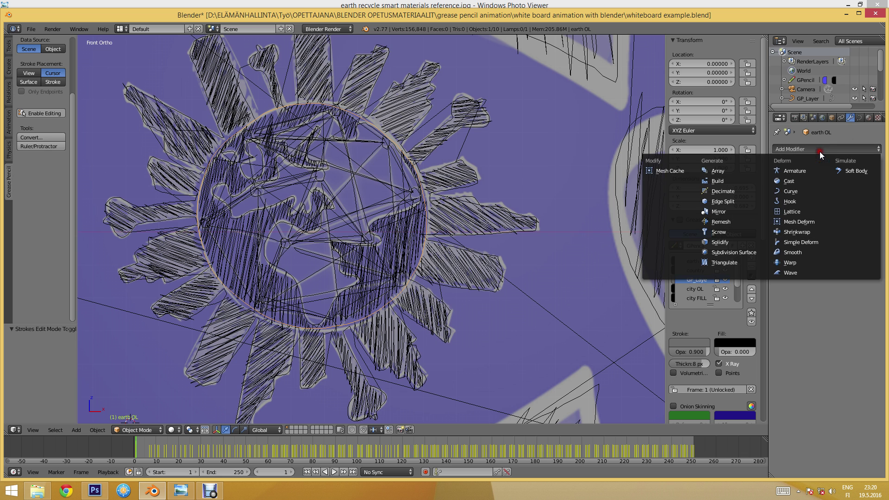
{"action": "left_click", "coordinate": [723, 181]}
{"action": "key", "text": "alt+a"}
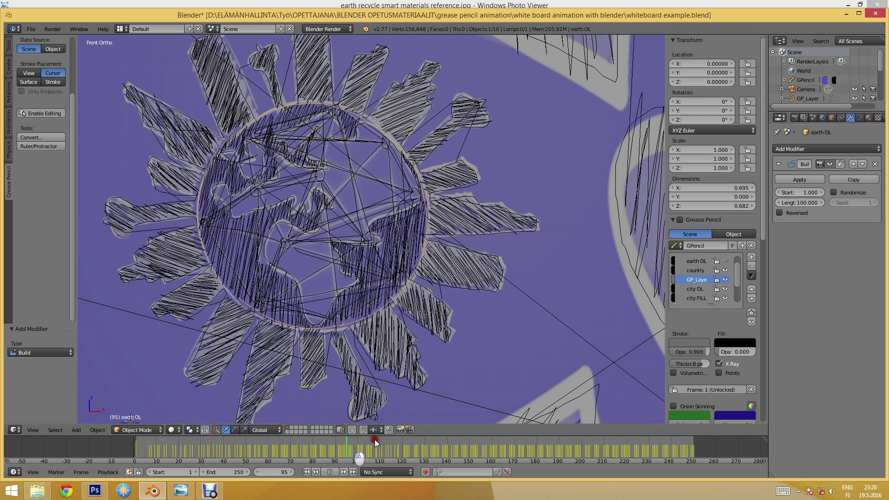
{"action": "left_click", "coordinate": [134, 443]}
{"action": "key", "text": "alt+a"}
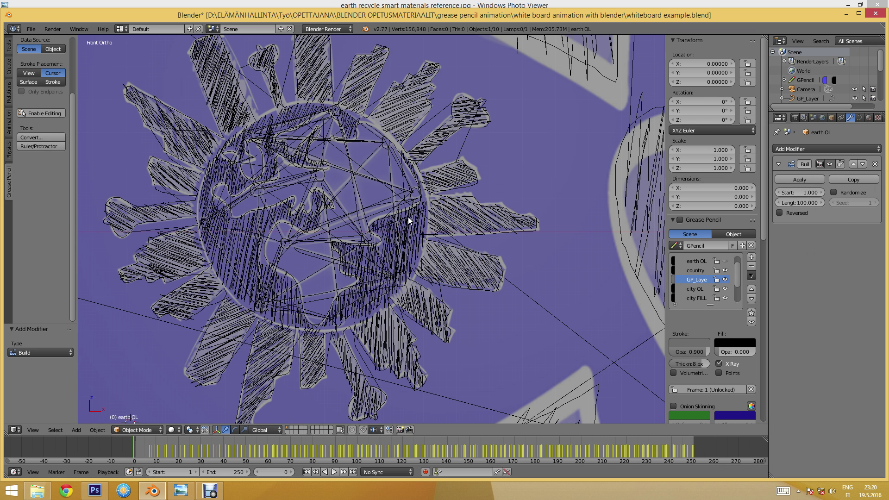
Set the animation's end frame to 120*25 and fit the full 3000-frame range in the timeline.
{"action": "left_click", "coordinate": [226, 472]}
{"action": "type", "text": "120"}
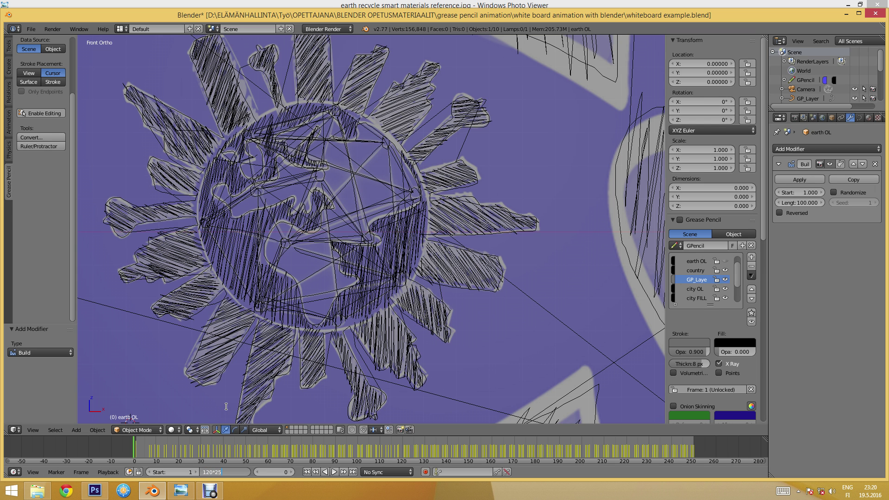
{"action": "type", "text": "*25"}
{"action": "key", "text": "Return"}
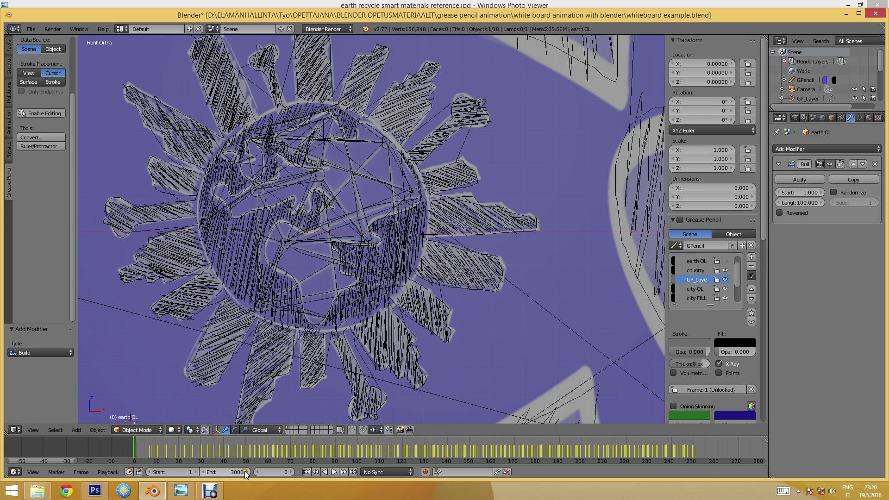
{"action": "scroll", "coordinate": [319, 442], "scroll_direction": "down", "scroll_amount": 3}
{"action": "scroll", "coordinate": [319, 442], "scroll_direction": "down", "scroll_amount": 12}
{"action": "scroll", "coordinate": [395, 445], "scroll_direction": "down", "scroll_amount": 4}
{"action": "middle_click_drag", "start_coordinate": [435, 449], "coordinate": [324, 445]}
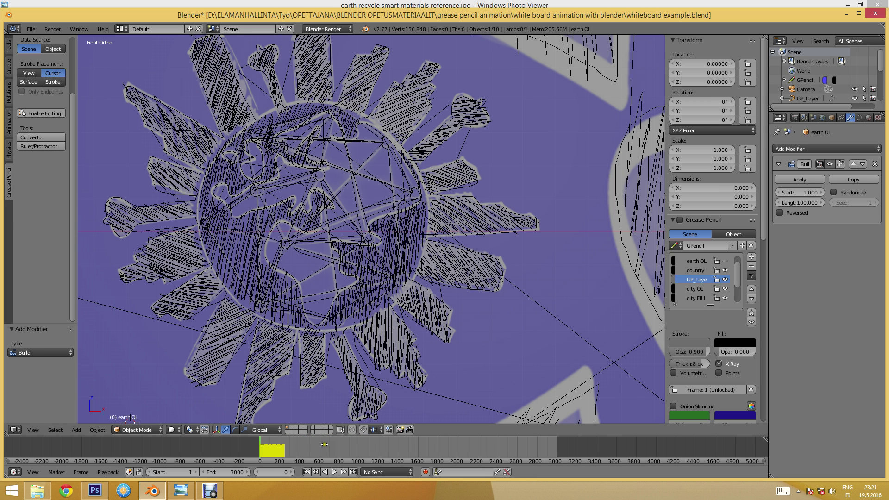
Go through the Grease Pencil layers from country to the last arrow layer to count them.
{"action": "scroll", "coordinate": [736, 270], "scroll_direction": "up", "scroll_amount": 1}
{"action": "left_click", "coordinate": [699, 271]}
{"action": "left_click", "coordinate": [700, 289]}
{"action": "left_click", "coordinate": [700, 298]}
{"action": "scroll", "coordinate": [701, 299], "scroll_direction": "down", "scroll_amount": 1}
{"action": "scroll", "coordinate": [701, 298], "scroll_direction": "down", "scroll_amount": 2}
{"action": "left_click", "coordinate": [700, 288]}
{"action": "scroll", "coordinate": [701, 292], "scroll_direction": "down", "scroll_amount": 1}
{"action": "left_click", "coordinate": [700, 289]}
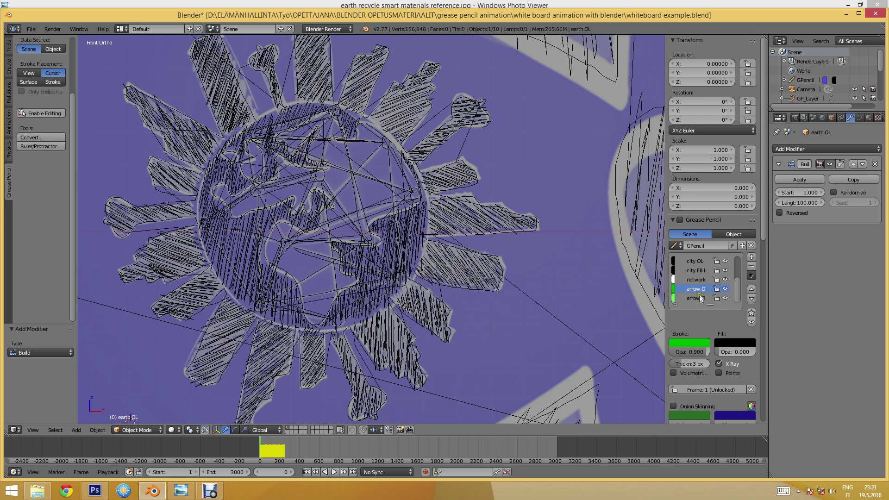
{"action": "left_click", "coordinate": [701, 298]}
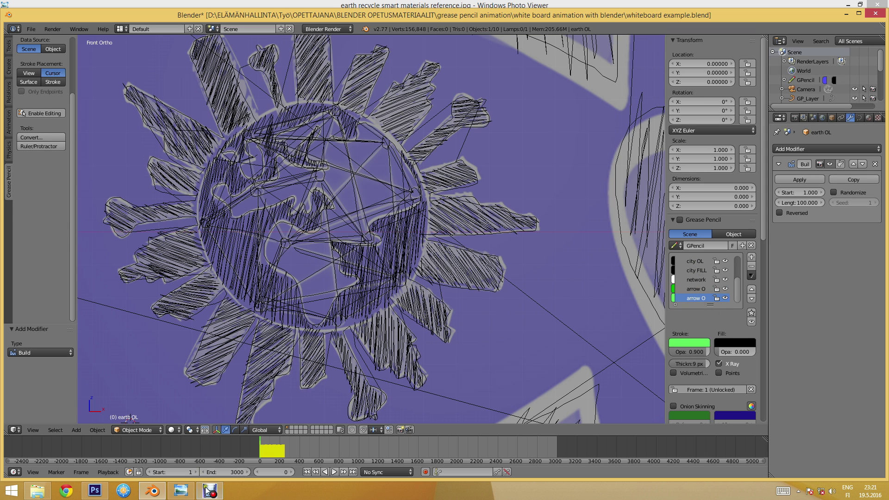
Divide the end frame by 9 to work out the frames per layer, and set the end frame back to 3000.
{"action": "left_click", "coordinate": [224, 472]}
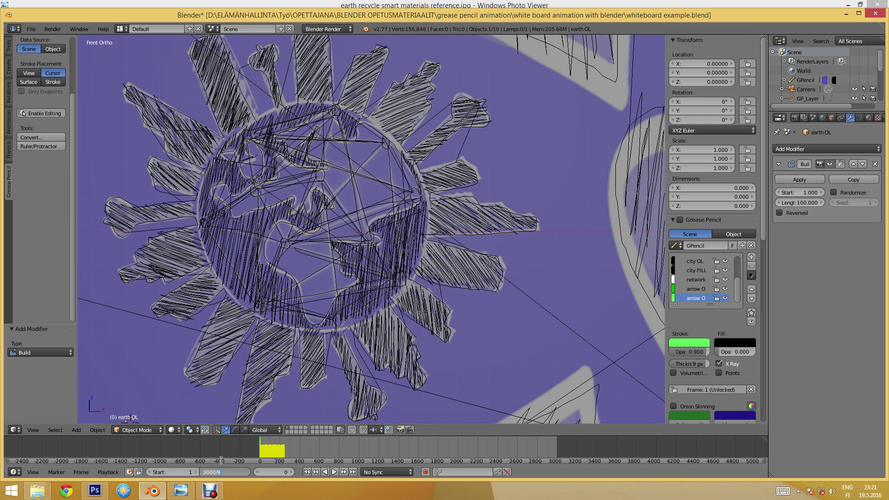
{"action": "type", "text": "/9"}
{"action": "key", "text": "Return"}
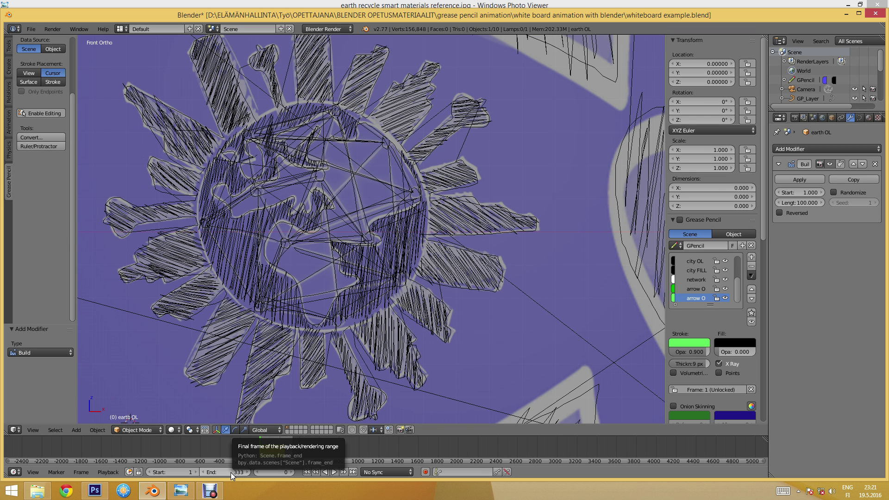
{"action": "left_click", "coordinate": [232, 471]}
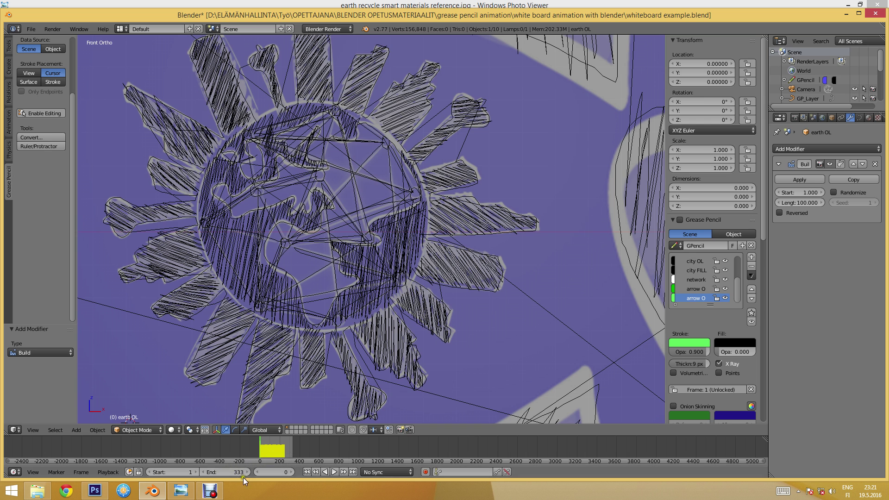
{"action": "type", "text": "3000"}
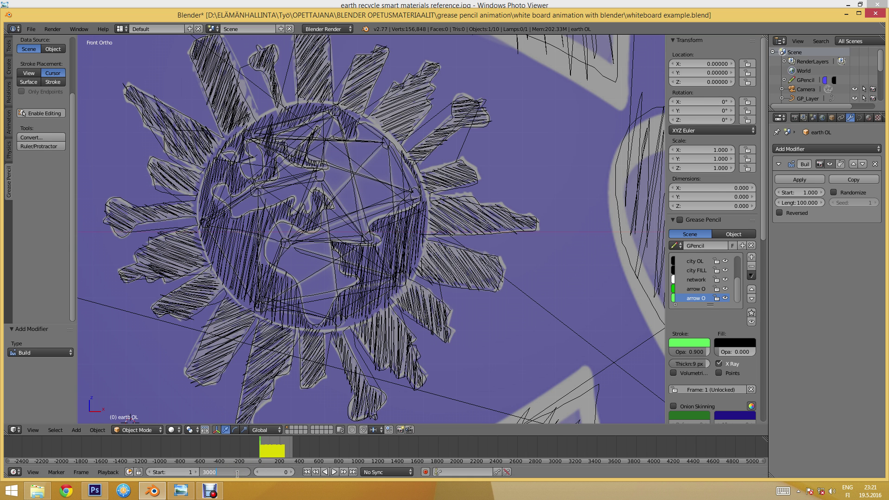
{"action": "key", "text": "Return"}
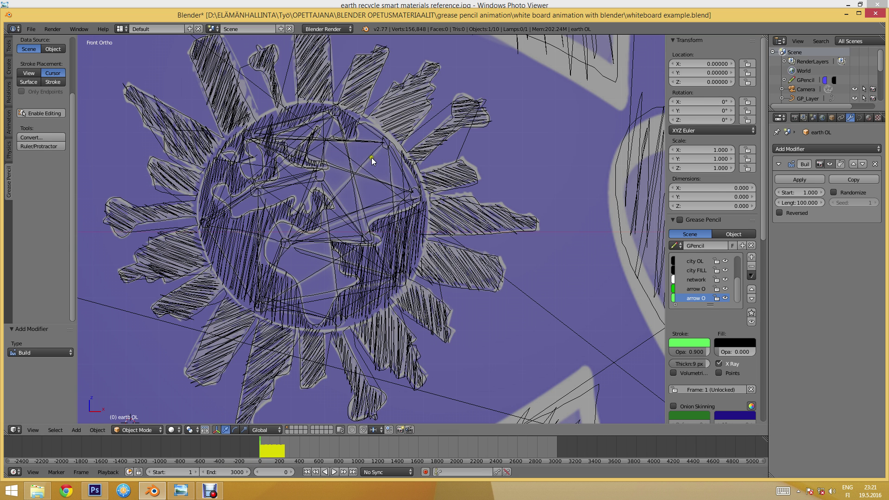
Set the earth OL Build modifier's length to 200 frames and preview the outline's animation.
{"action": "left_click", "coordinate": [798, 202]}
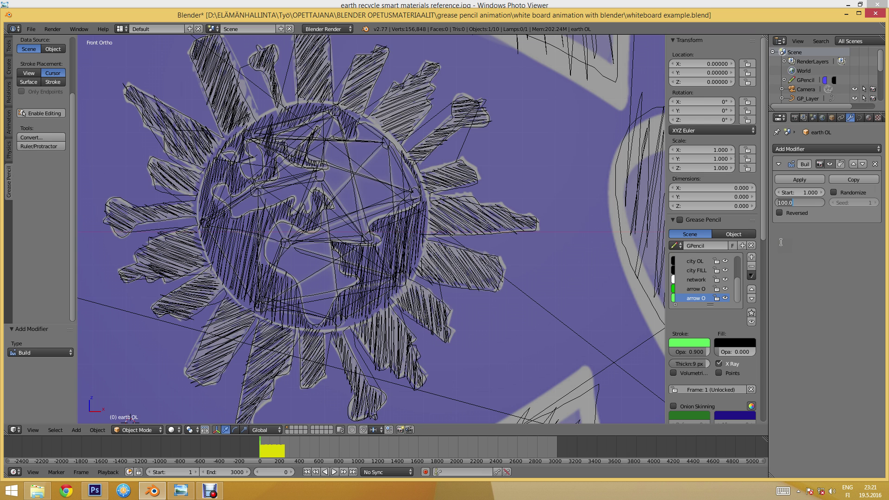
{"action": "type", "text": "200"}
{"action": "key", "text": "Return"}
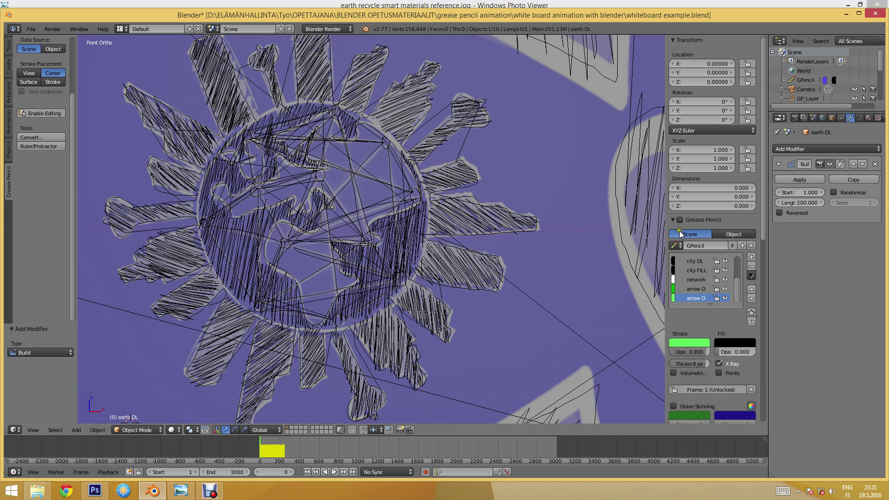
{"action": "key", "text": "alt+a"}
{"action": "left_click_drag", "start_coordinate": [266, 438], "coordinate": [277, 465]}
{"action": "key", "text": "alt+a"}
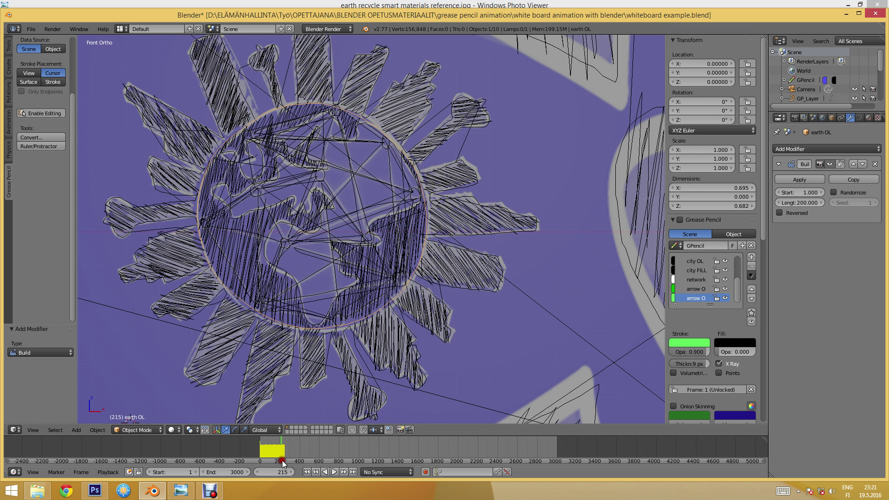
Add a Build modifier to the country OL curve with start 200 and length 300, and preview its animation.
{"action": "right_click", "coordinate": [265, 249]}
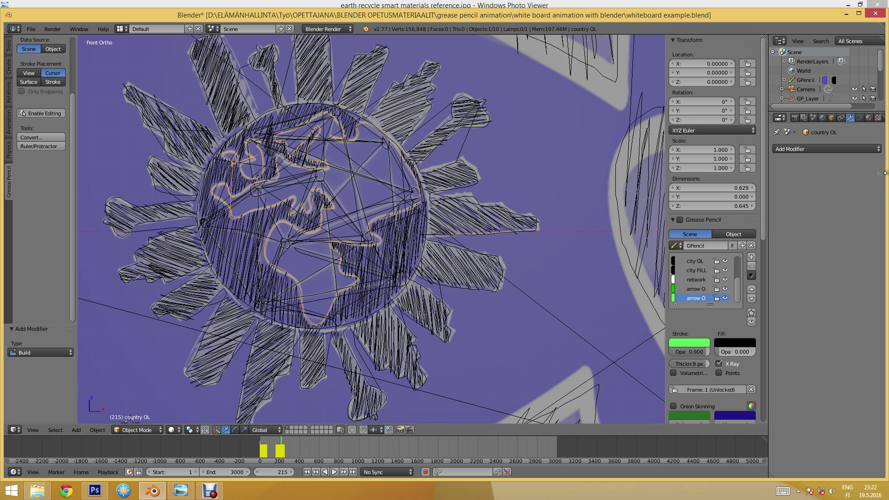
{"action": "left_click", "coordinate": [854, 148]}
{"action": "left_click", "coordinate": [746, 184]}
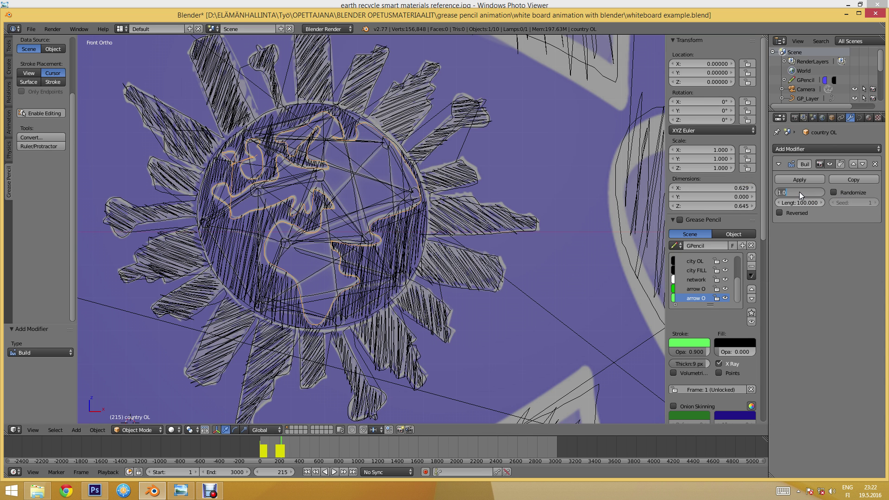
{"action": "key", "text": "Return"}
{"action": "type", "text": "300"}
{"action": "key", "text": "Return"}
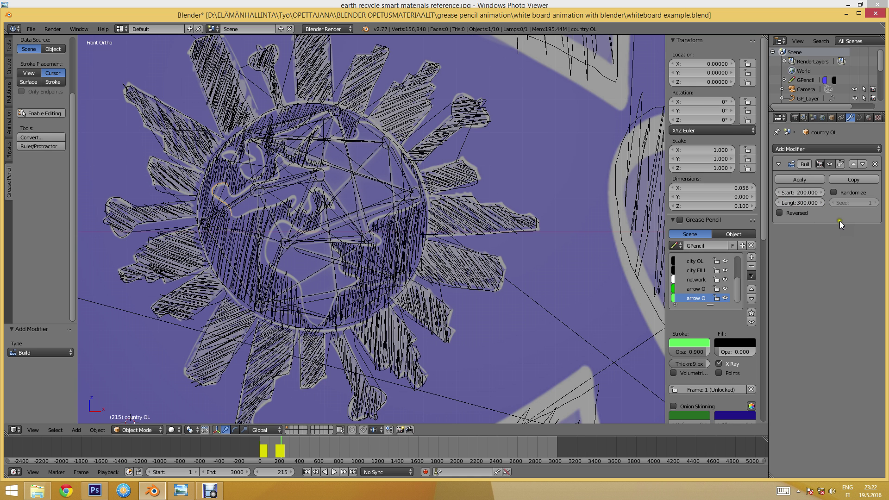
{"action": "key", "text": "alt+a"}
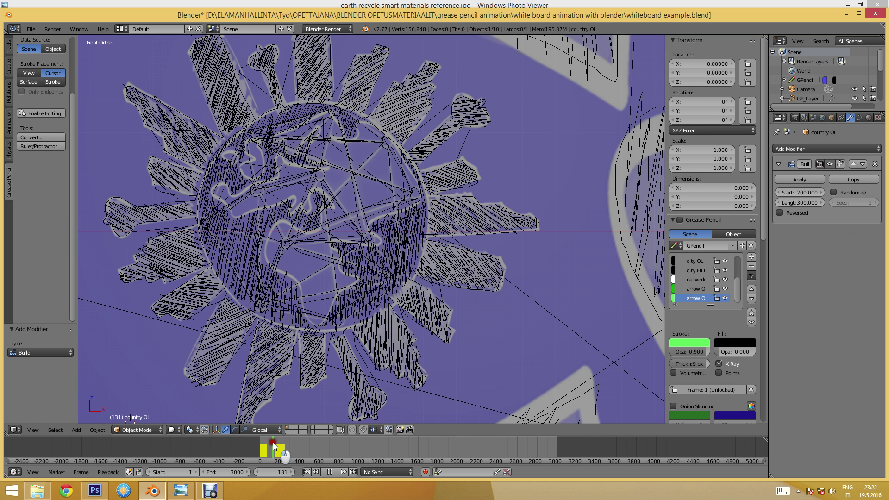
{"action": "left_click_drag", "start_coordinate": [292, 464], "coordinate": [313, 457]}
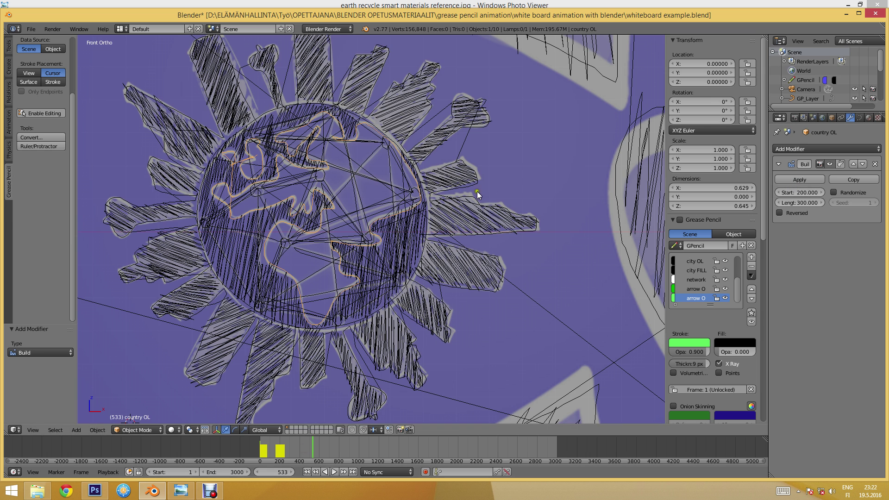
Add a Build modifier to the water FILL curve with start 500 and length 500, and preview its animation.
{"action": "left_click", "coordinate": [234, 225]}
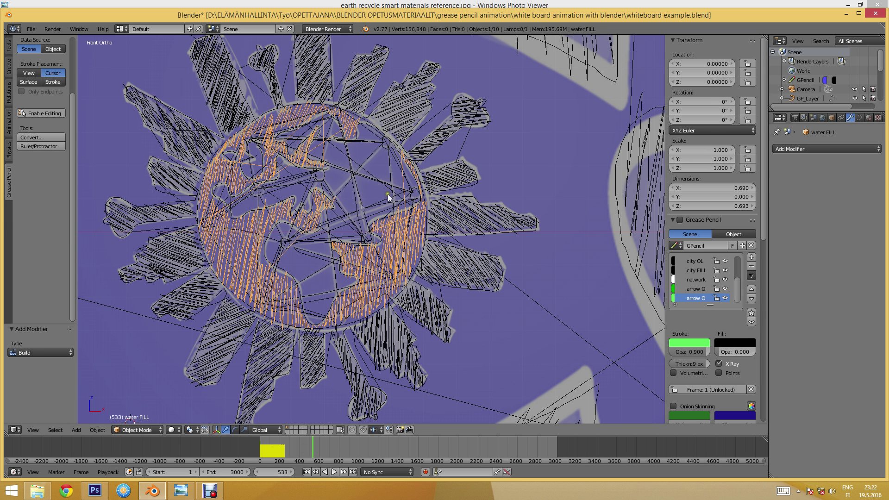
{"action": "left_click", "coordinate": [815, 148]}
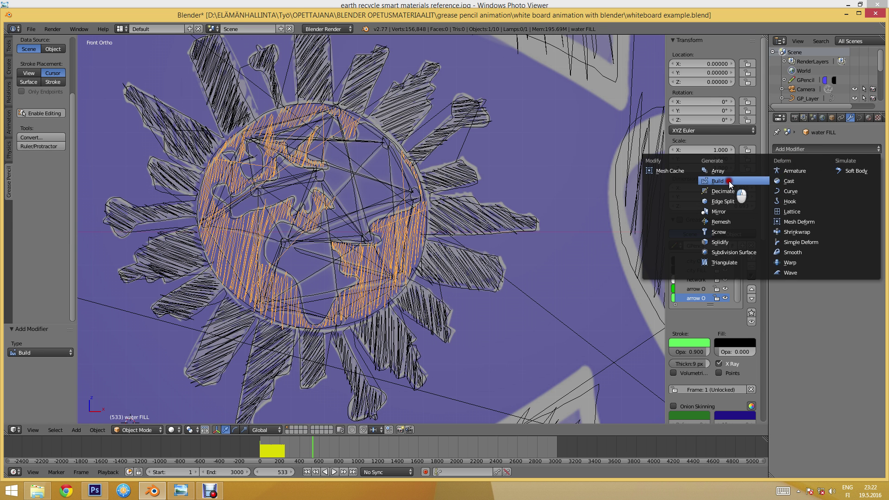
{"action": "left_click", "coordinate": [736, 193]}
{"action": "left_click", "coordinate": [802, 192]}
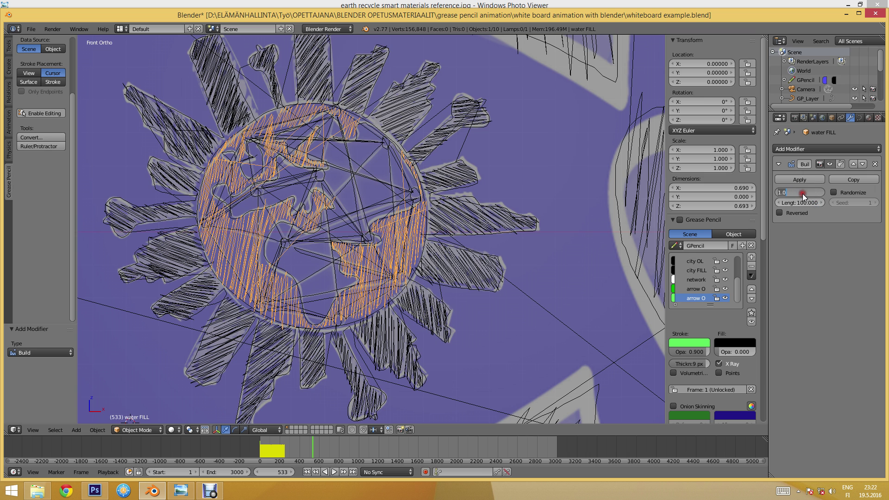
{"action": "key", "text": "Return"}
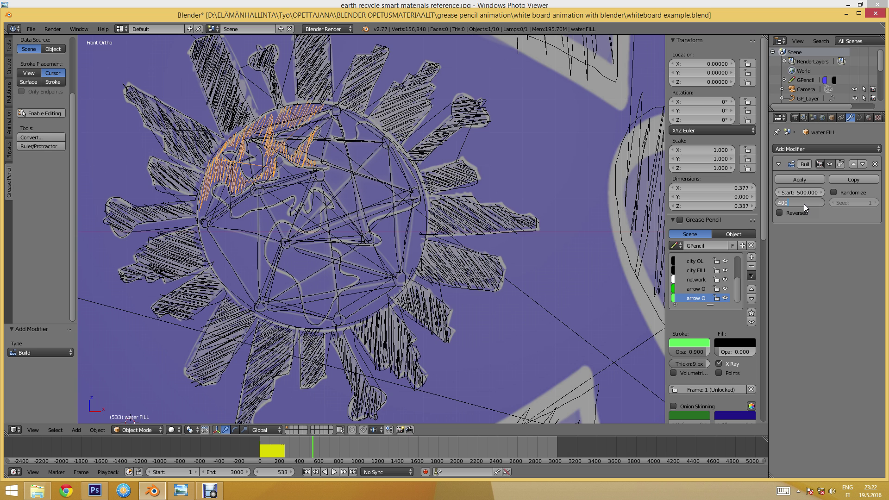
{"action": "key", "text": "Return"}
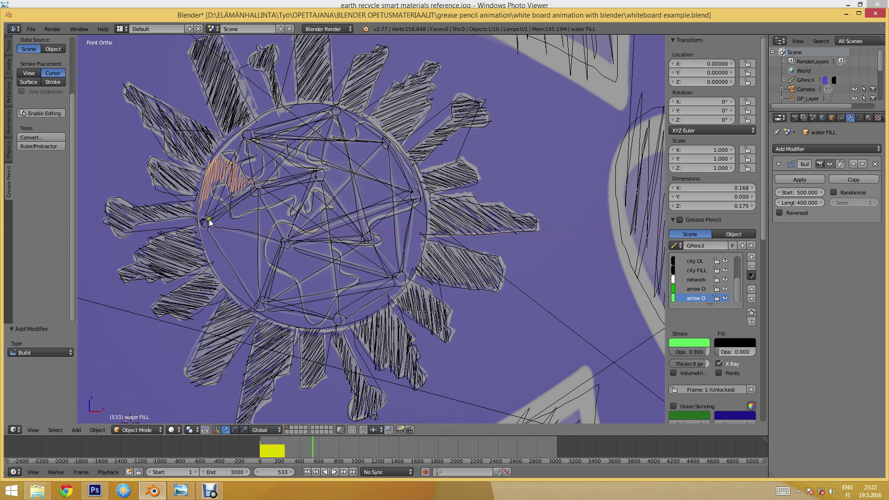
{"action": "left_click", "coordinate": [782, 200]}
{"action": "type", "text": "500"}
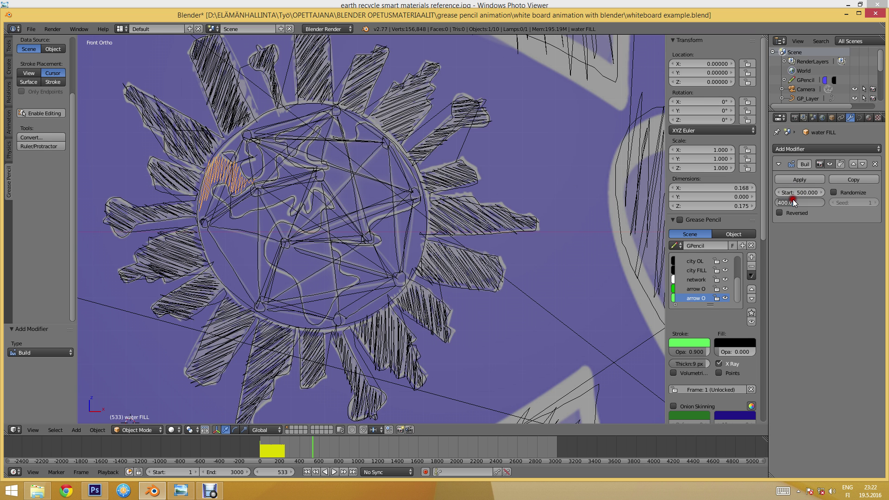
{"action": "key", "text": "Return"}
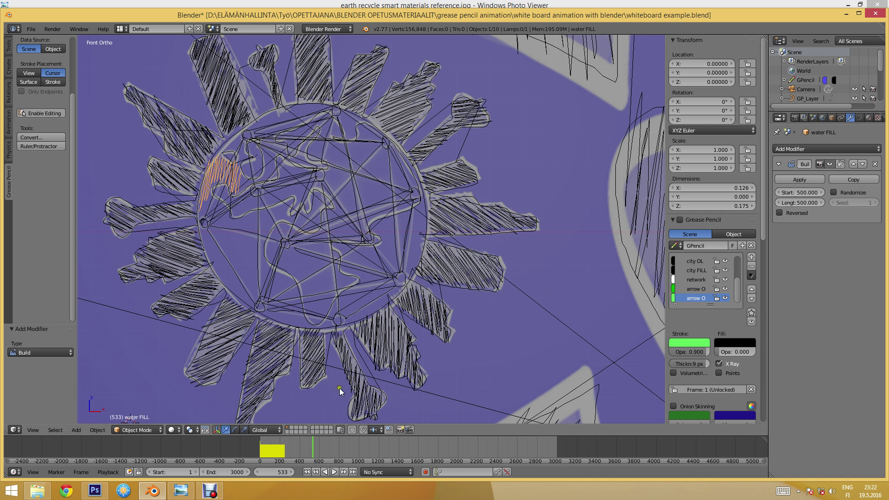
{"action": "left_click_drag", "start_coordinate": [315, 446], "coordinate": [360, 440]}
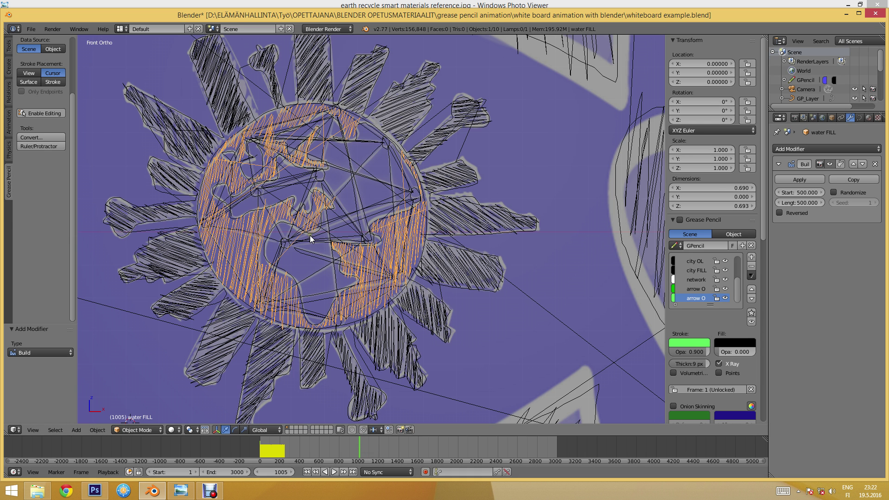
Add a Build modifier starting at frame 1000 to the city OL curve, and open its length for editing.
{"action": "right_click", "coordinate": [234, 76]}
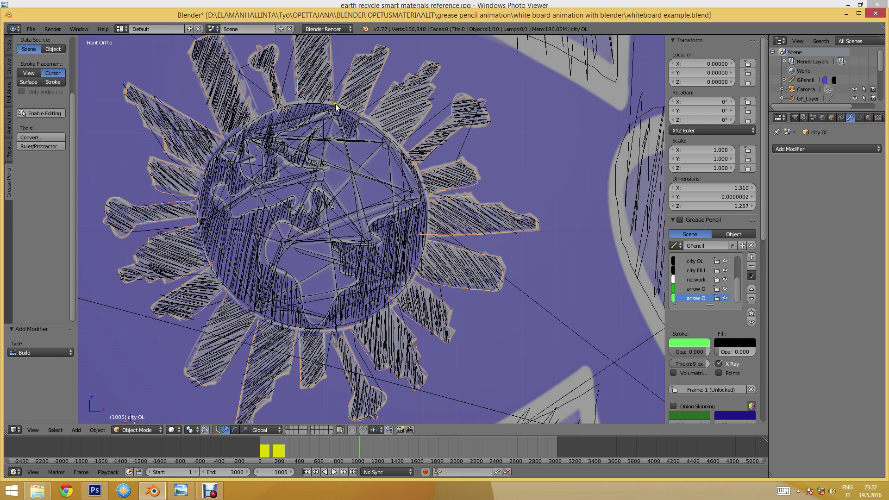
{"action": "left_click", "coordinate": [817, 149]}
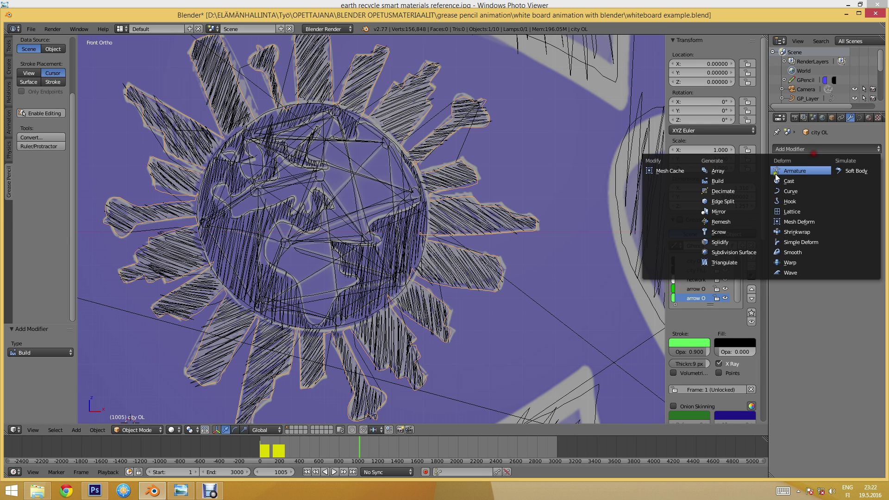
{"action": "left_click", "coordinate": [725, 180]}
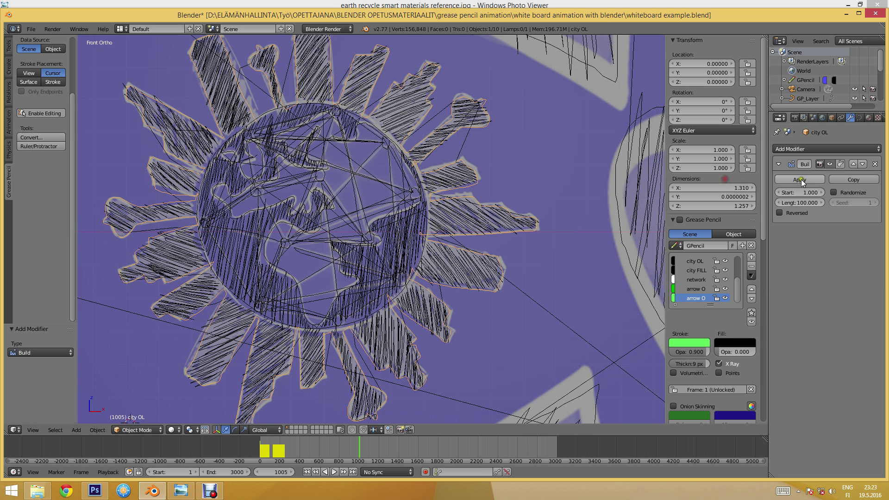
{"action": "left_click", "coordinate": [801, 191]}
{"action": "type", "text": "1000"}
{"action": "key", "text": "Return"}
{"action": "left_click", "coordinate": [794, 205]}
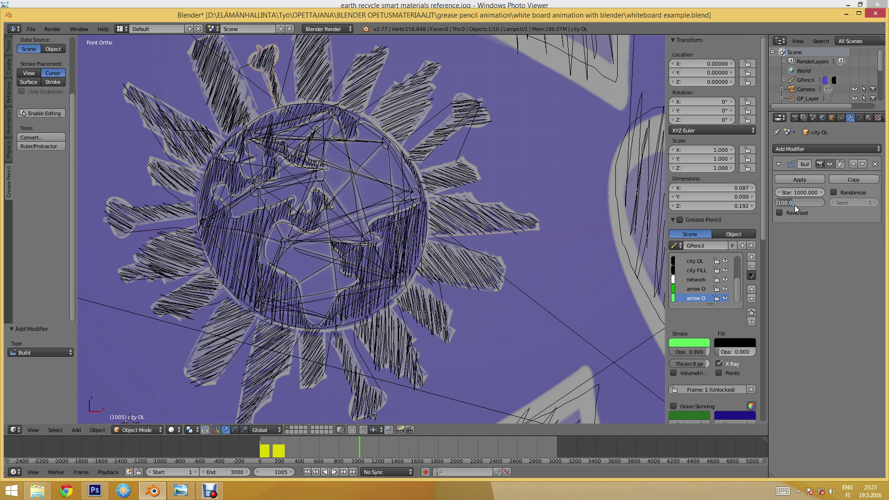
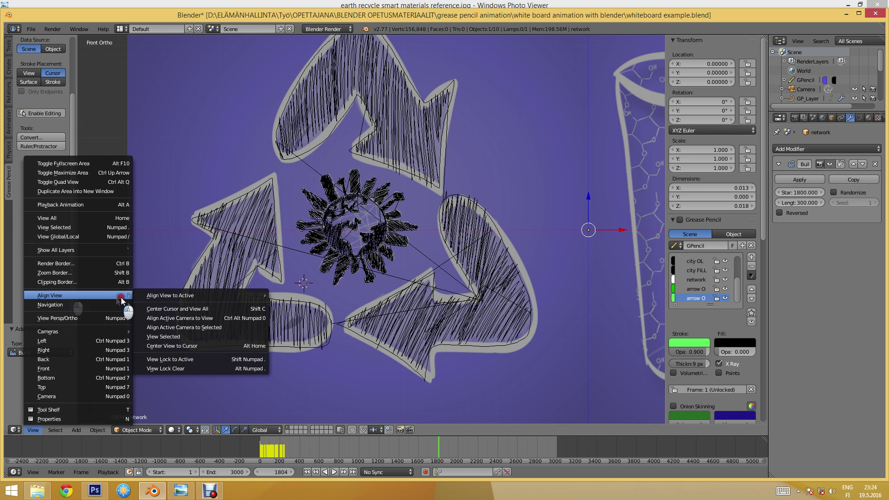
Align the active camera to the view, and move it about 1.33 units closer along its local Z with the Earth centred in frame.
{"action": "left_click", "coordinate": [189, 321]}
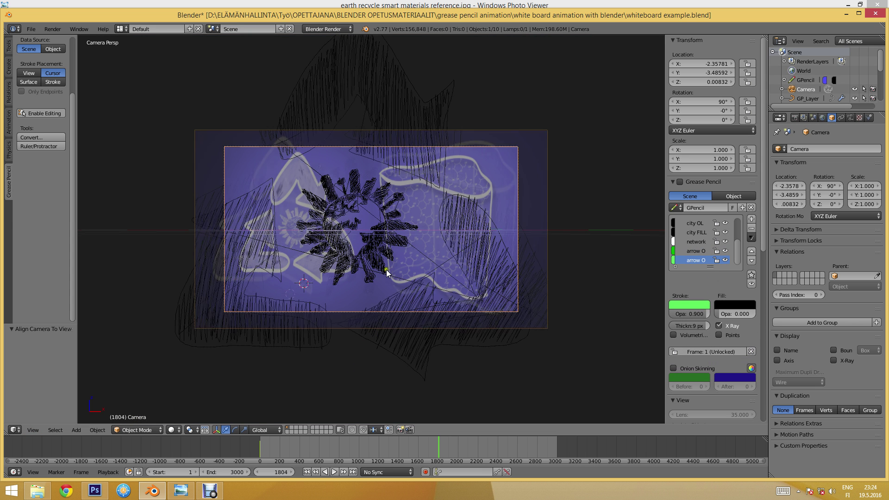
{"action": "scroll", "coordinate": [386, 270], "scroll_direction": "up", "scroll_amount": 2}
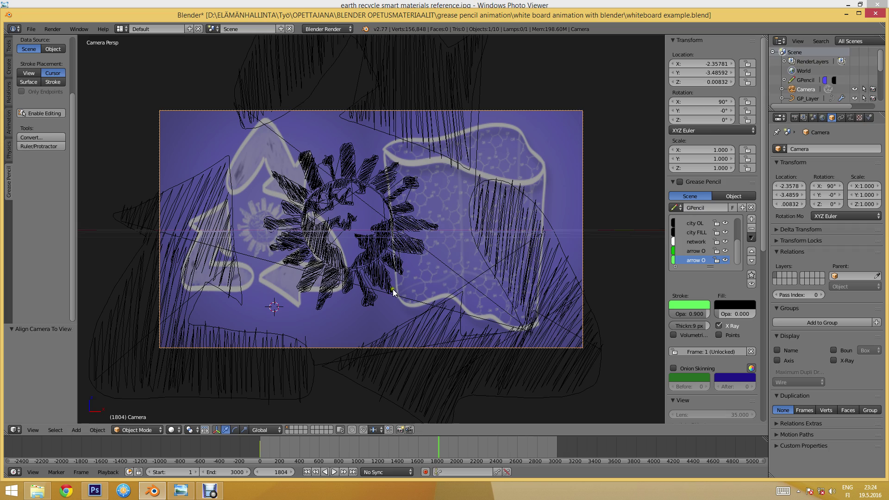
{"action": "key", "text": "g"}
{"action": "key", "text": "z"}
{"action": "key", "text": "z"}
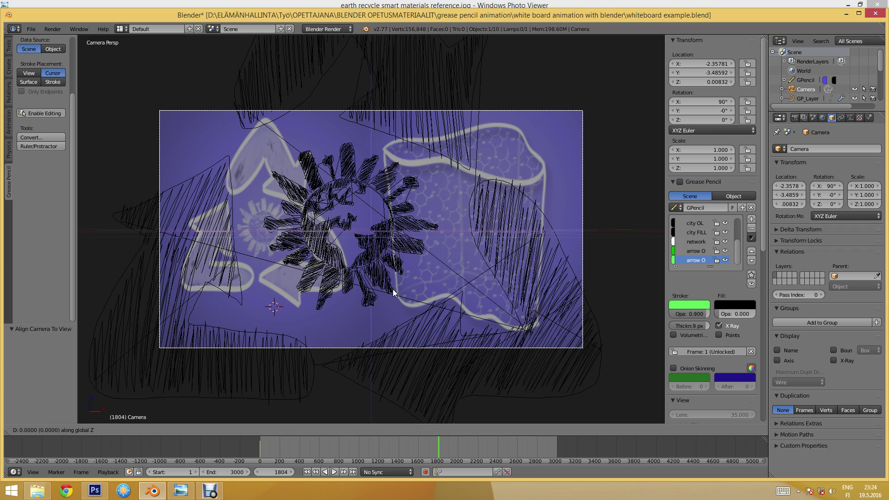
{"action": "left_click", "coordinate": [389, 248]}
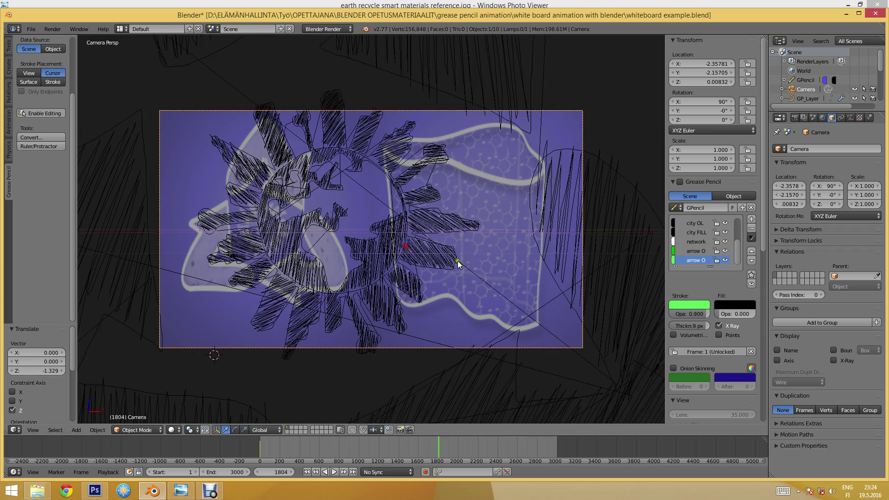
{"action": "key", "text": "g"}
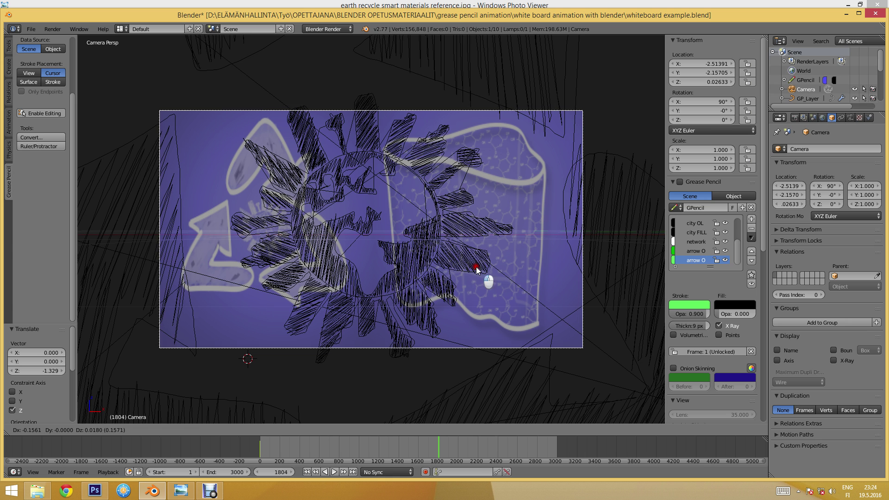
{"action": "left_click", "coordinate": [476, 266]}
Hide the background images and delete the camera's keyframes at the current frame.
{"action": "scroll", "coordinate": [715, 341], "scroll_direction": "down", "scroll_amount": 15}
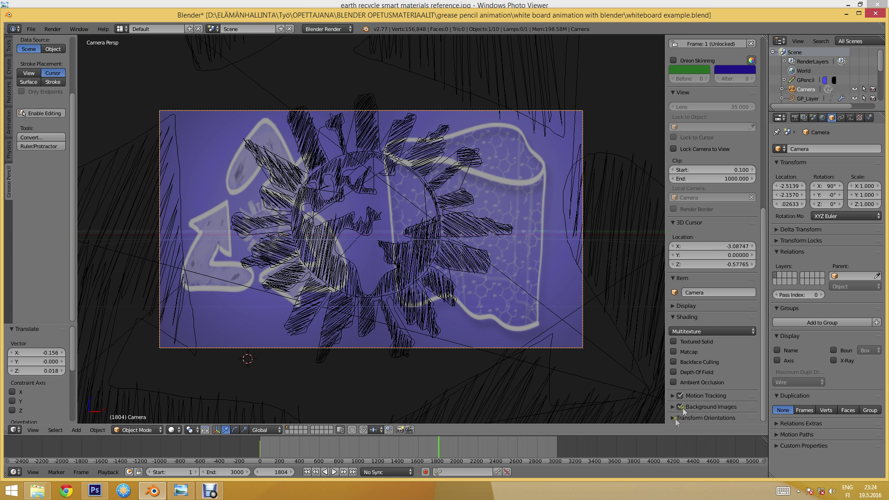
{"action": "left_click", "coordinate": [680, 407]}
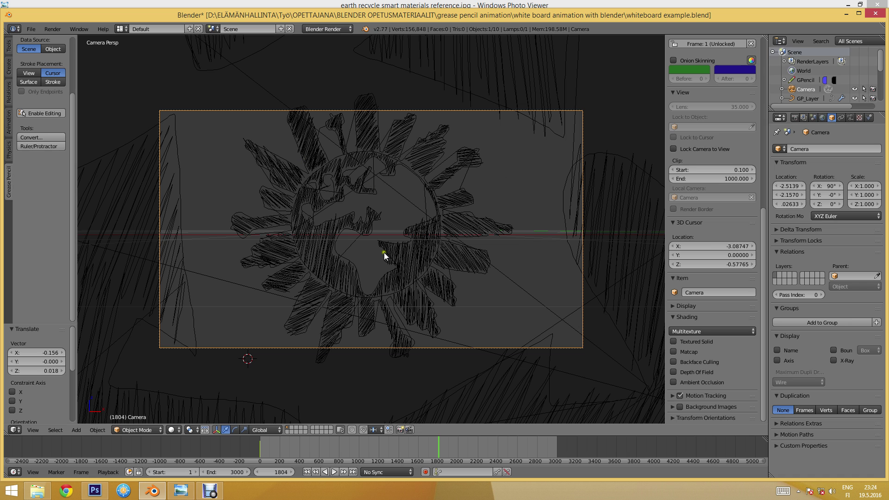
{"action": "key", "text": "alt+i"}
Insert a Location keyframe for the camera at frame 2100.
{"action": "left_click_drag", "start_coordinate": [438, 438], "coordinate": [464, 437]}
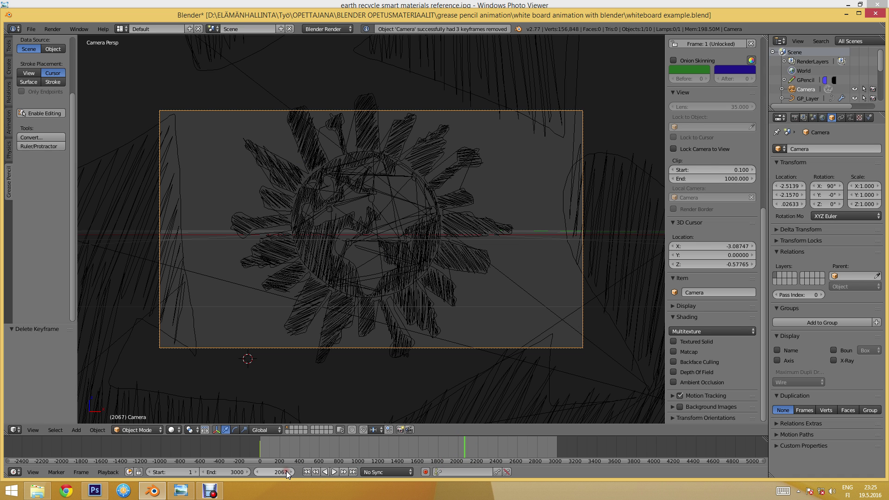
{"action": "type", "text": "2100"}
{"action": "key", "text": "Return"}
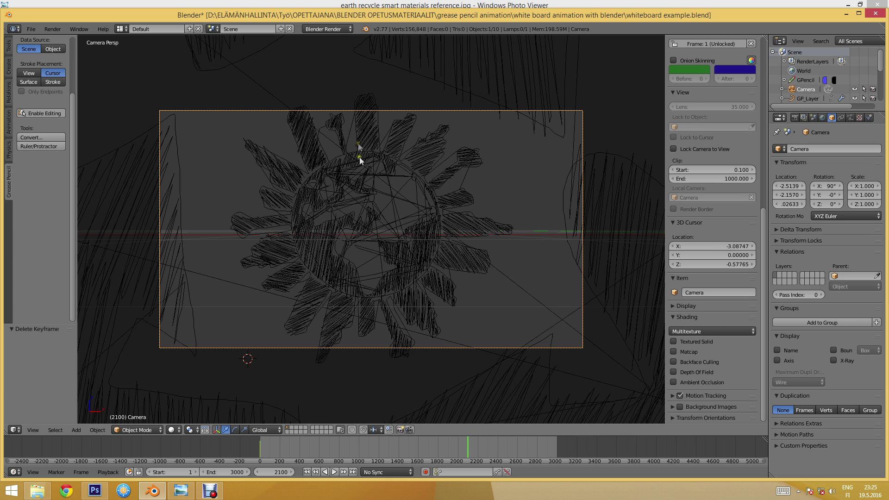
{"action": "key", "text": "i"}
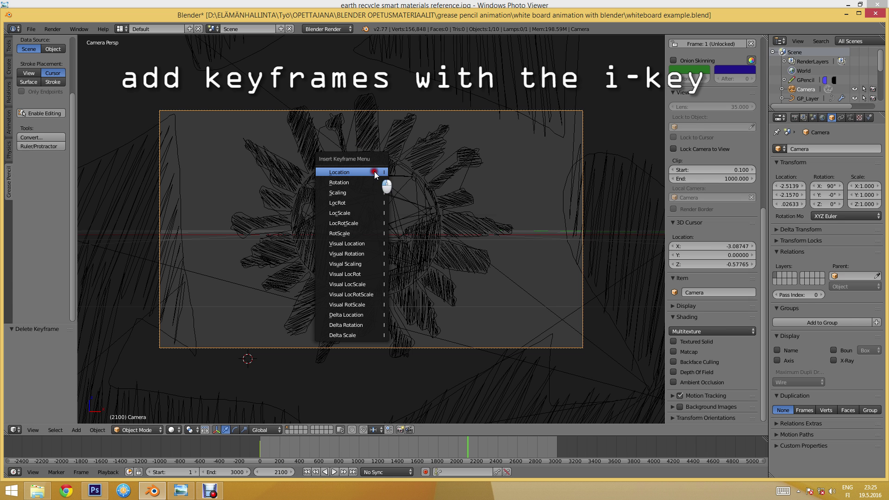
{"action": "left_click", "coordinate": [374, 173]}
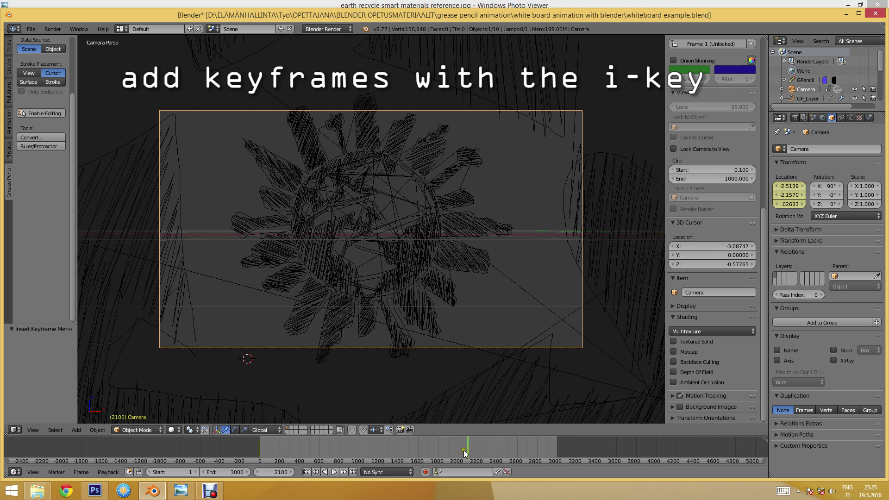
At frame 2200, pull the camera back about 8.66 units along its local Z and shift it about 0.25 in X and 0.14 in Z.
{"action": "left_click", "coordinate": [271, 471]}
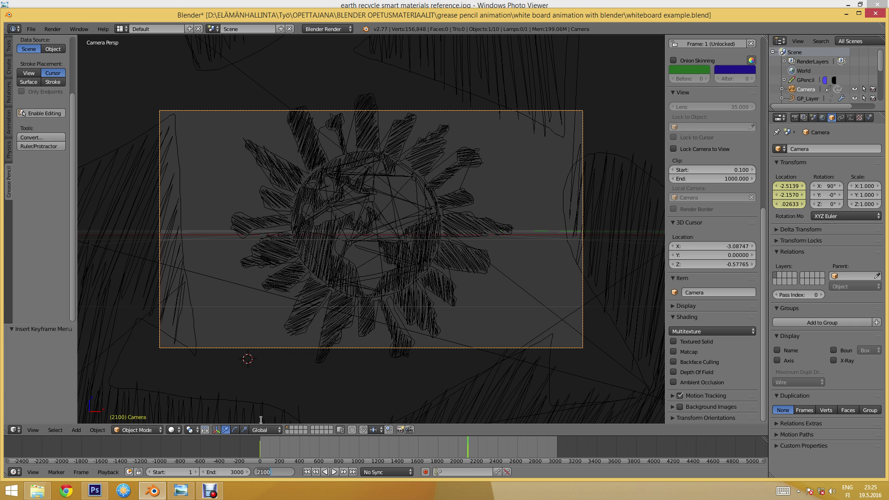
{"action": "type", "text": "2200"}
{"action": "key", "text": "Return"}
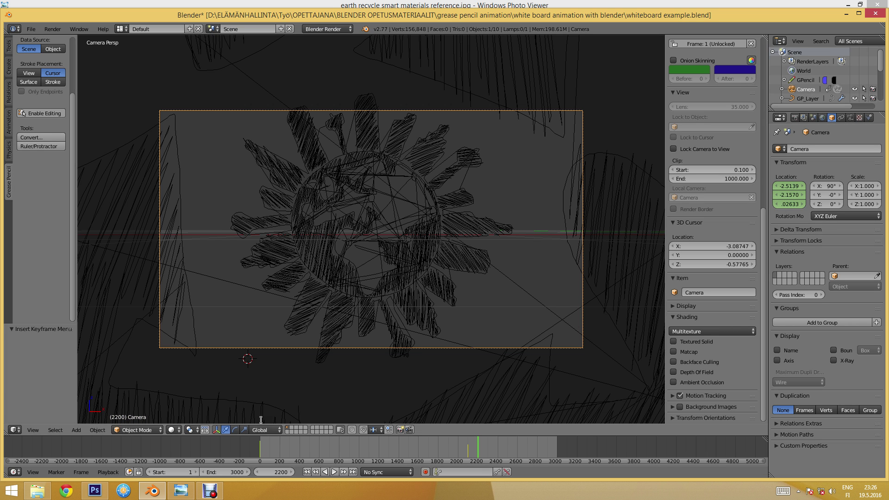
{"action": "key", "text": "g"}
{"action": "key", "text": "z"}
{"action": "key", "text": "z"}
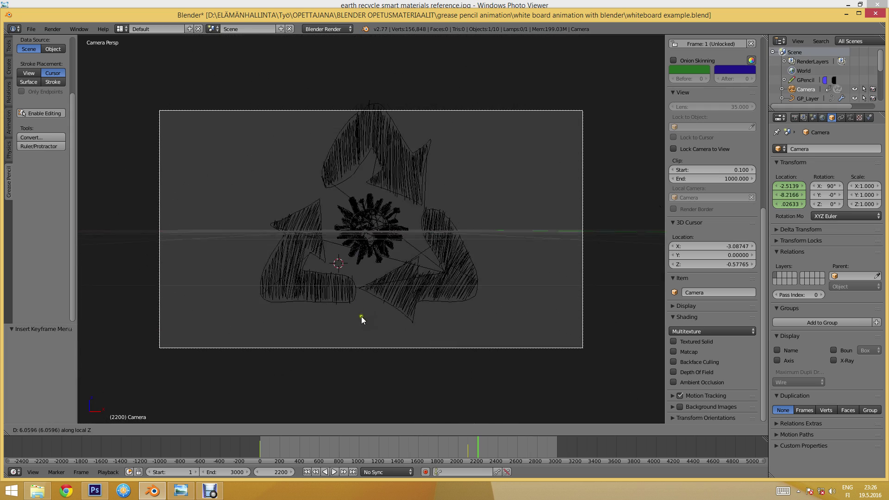
{"action": "left_click", "coordinate": [402, 301]}
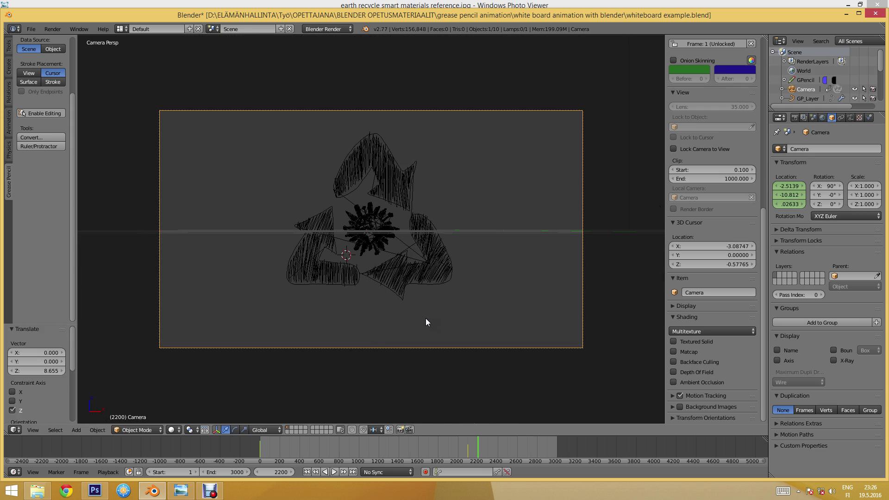
{"action": "key", "text": "g"}
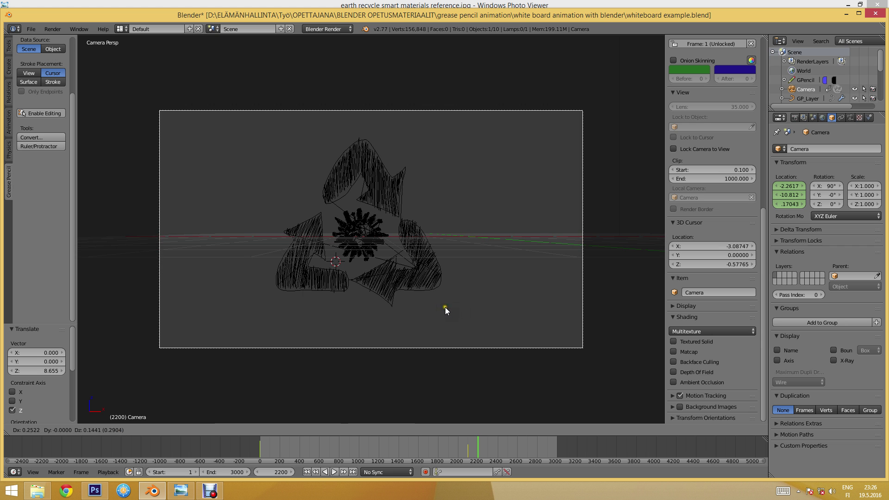
{"action": "left_click", "coordinate": [446, 307]}
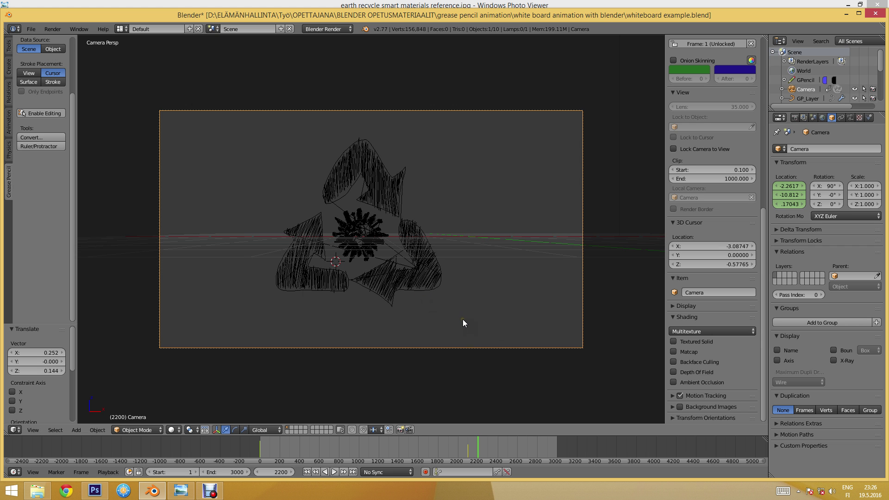
Insert a Location keyframe for the camera at frame 2200, and check the camera move at frame 2150.
{"action": "key", "text": "i"}
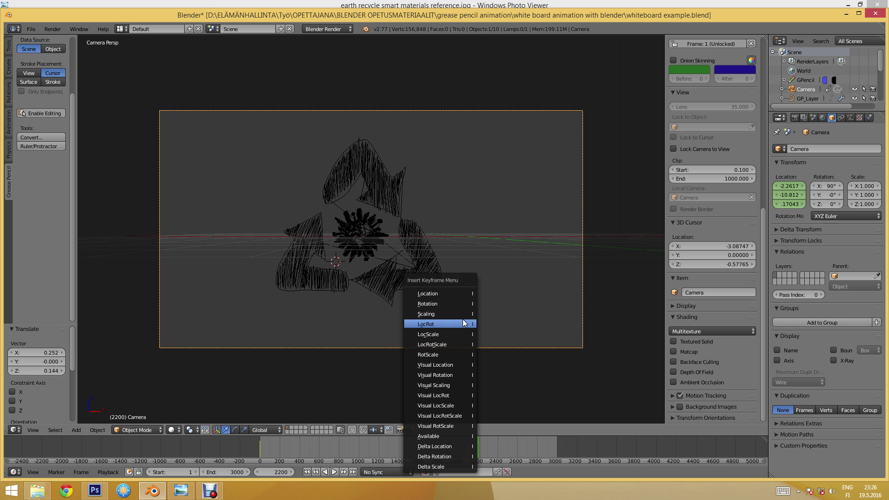
{"action": "left_click", "coordinate": [451, 293]}
{"action": "left_click_drag", "start_coordinate": [473, 442], "coordinate": [473, 440]}
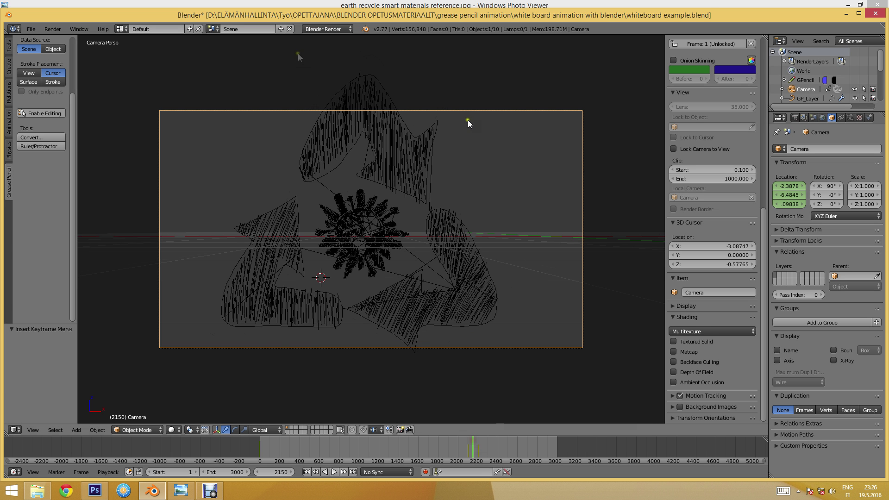
Add a Build modifier to the arrow OL curve with its start frame at 2150.
{"action": "right_click", "coordinate": [423, 135]}
{"action": "right_click", "coordinate": [411, 145]}
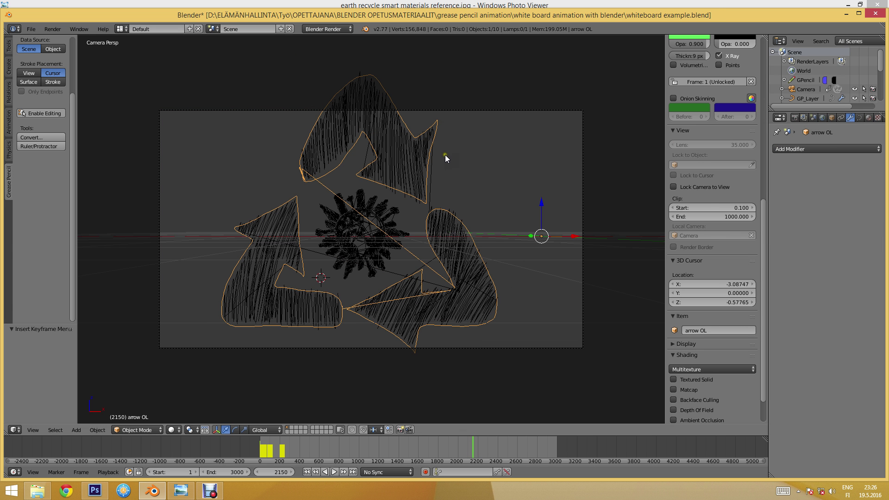
{"action": "left_click", "coordinate": [846, 149]}
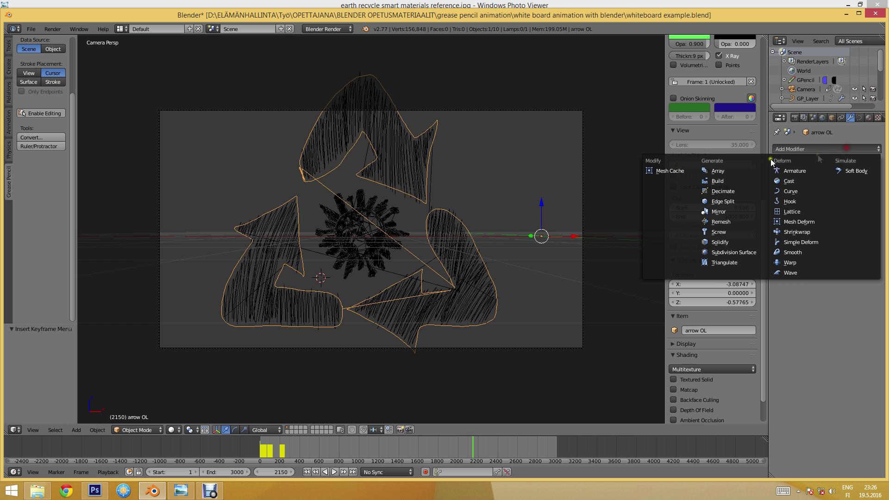
{"action": "left_click", "coordinate": [741, 181]}
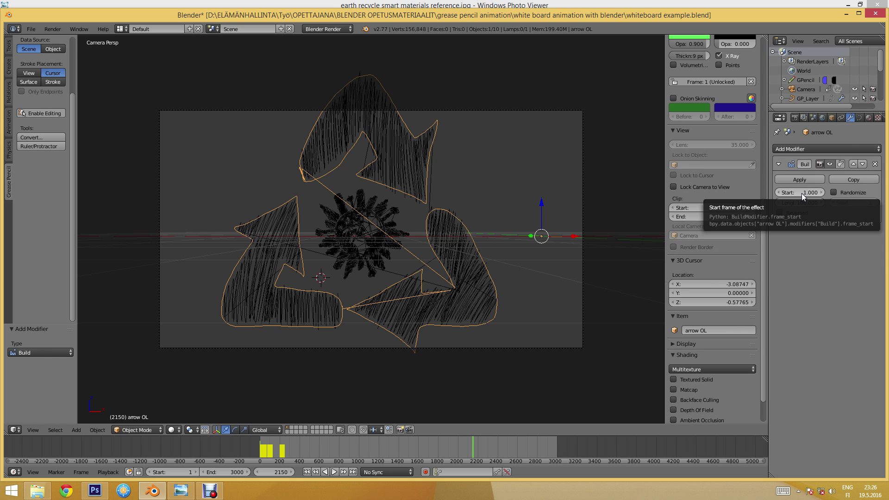
{"action": "left_click", "coordinate": [800, 192]}
{"action": "type", "text": "2150"}
{"action": "key", "text": "Return"}
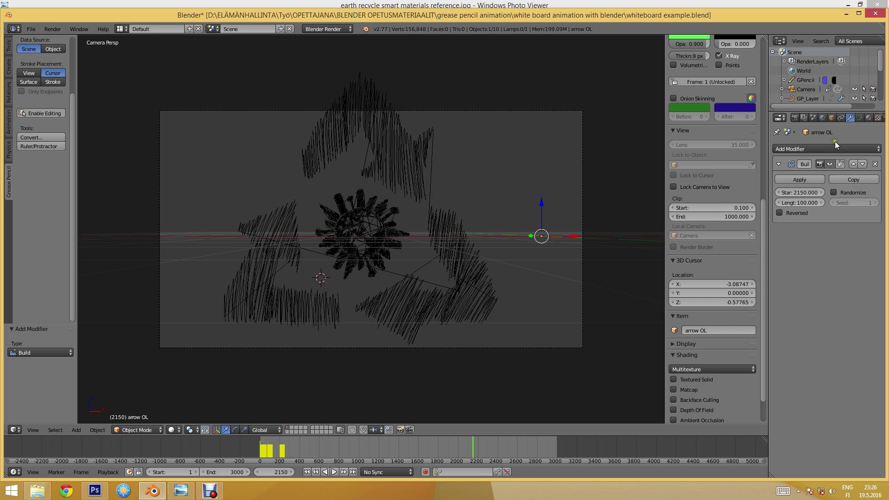
Set the arrow OL curve's Build length to 350 frames.
{"action": "left_click", "coordinate": [798, 203]}
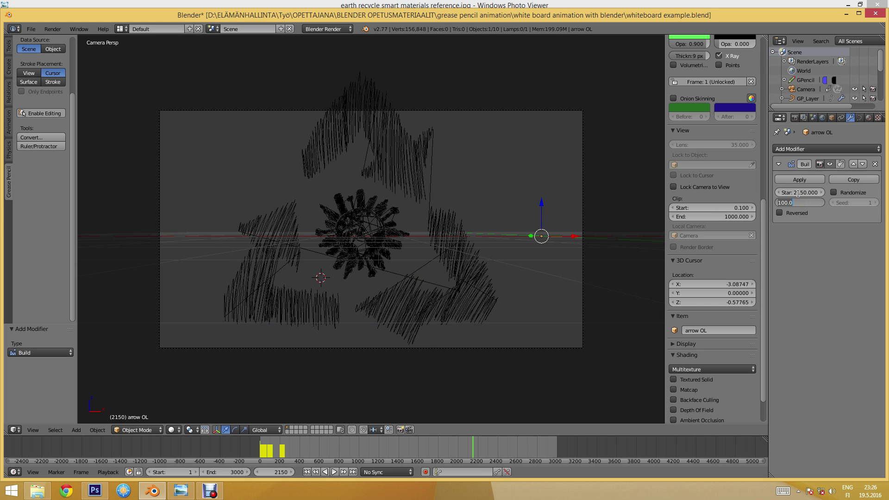
{"action": "type", "text": "300"}
{"action": "key", "text": "Return"}
{"action": "left_click", "coordinate": [803, 203]}
{"action": "type", "text": "350"}
{"action": "key", "text": "Return"}
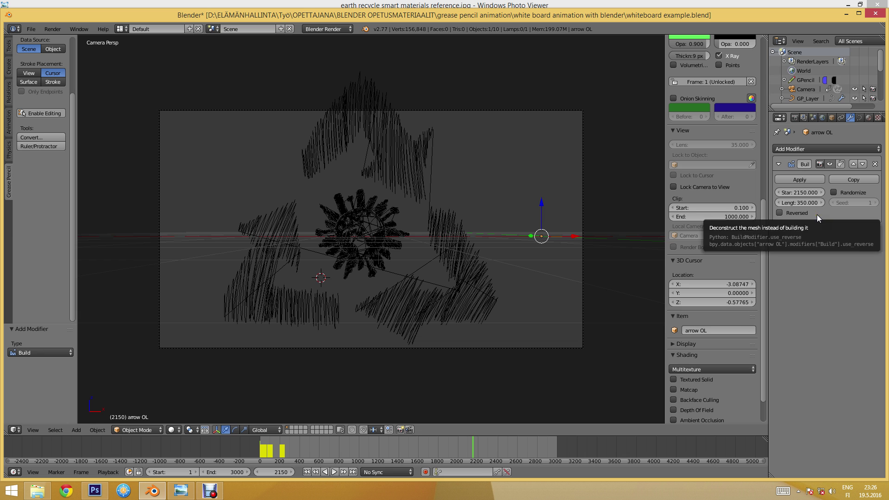
Play and scrub the animation up to frame 2500 to check the arrow outline's build.
{"action": "key", "text": "alt+a"}
{"action": "left_click", "coordinate": [481, 446]}
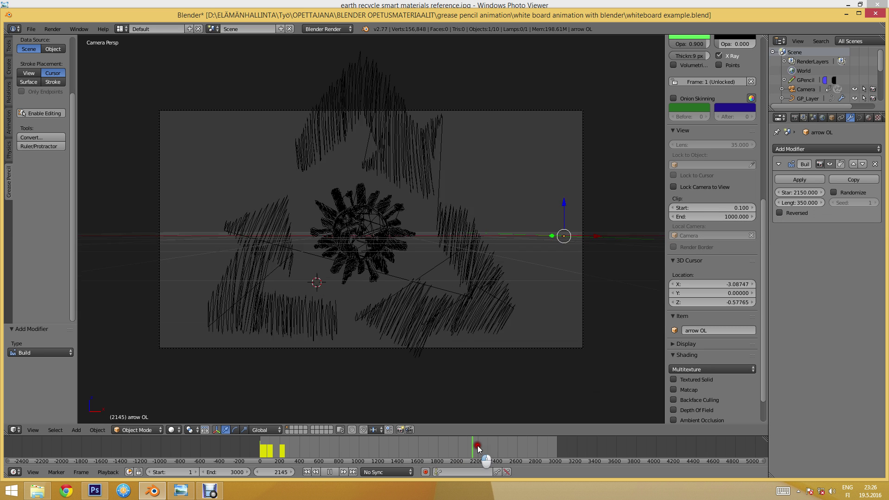
{"action": "mouse_move", "coordinate": [484, 447]}
{"action": "left_mouse_down"}
{"action": "mouse_move", "coordinate": [503, 438]}
{"action": "mouse_move", "coordinate": [507, 463]}
{"action": "left_mouse_up"}
{"action": "key", "text": "alt+a"}
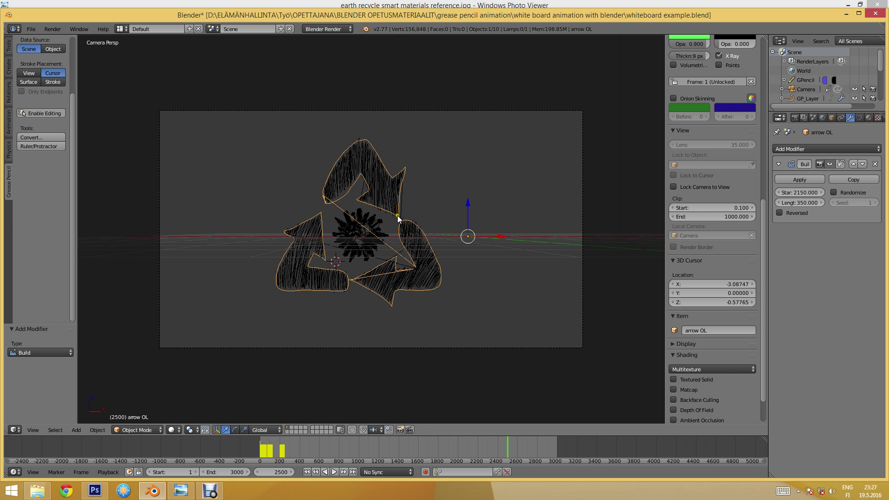
Add a Build modifier to the arrow OL.001 hatching curve with start 2500 and length 500, and scrub through the build.
{"action": "right_click", "coordinate": [398, 187]}
{"action": "left_click", "coordinate": [826, 151]}
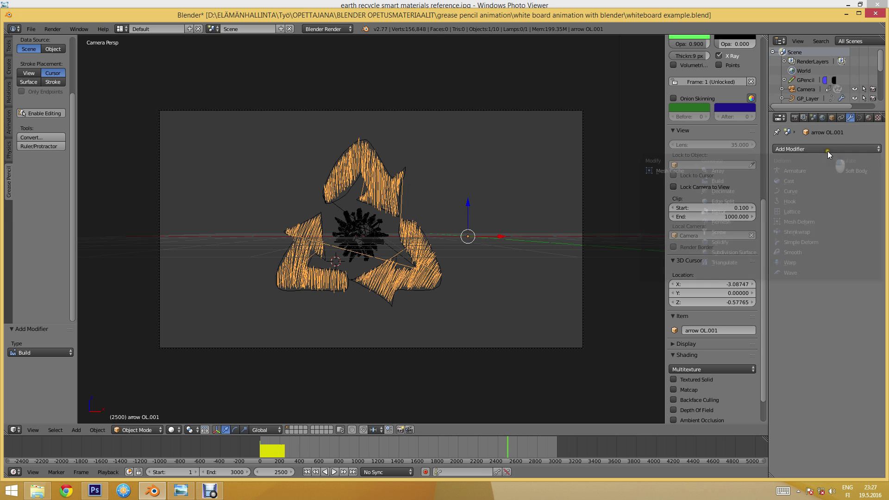
{"action": "left_click", "coordinate": [718, 180]}
{"action": "left_click", "coordinate": [800, 192]}
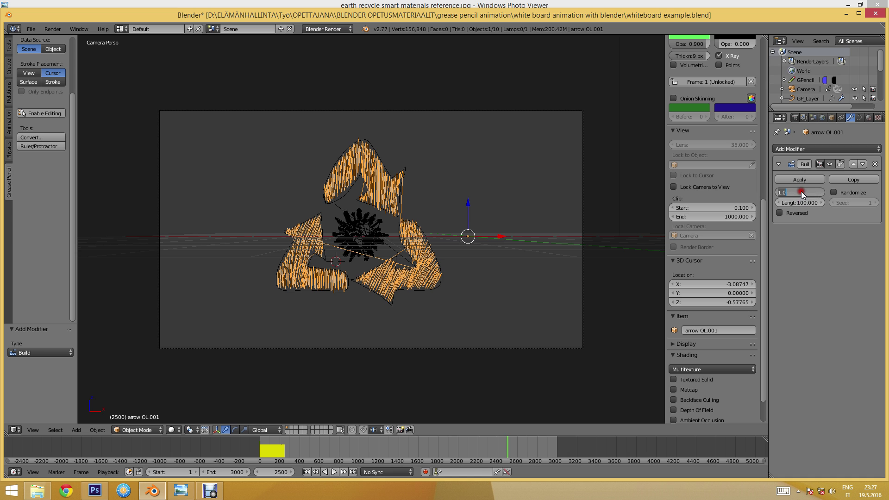
{"action": "key", "text": "Return"}
{"action": "left_click", "coordinate": [795, 201]}
{"action": "key", "text": "Return"}
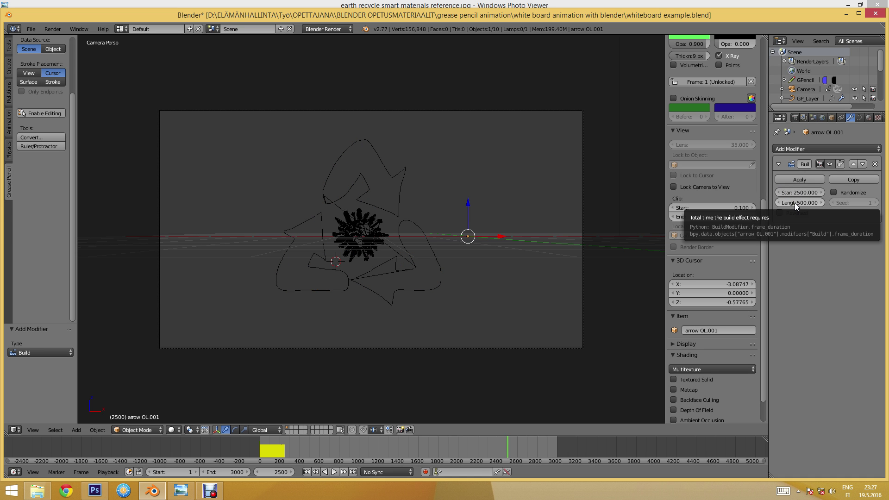
{"action": "mouse_move", "coordinate": [510, 447]}
{"action": "left_mouse_down"}
{"action": "mouse_move", "coordinate": [559, 437]}
{"action": "mouse_move", "coordinate": [570, 464]}
{"action": "left_mouse_up"}
{"action": "key", "text": "Escape"}
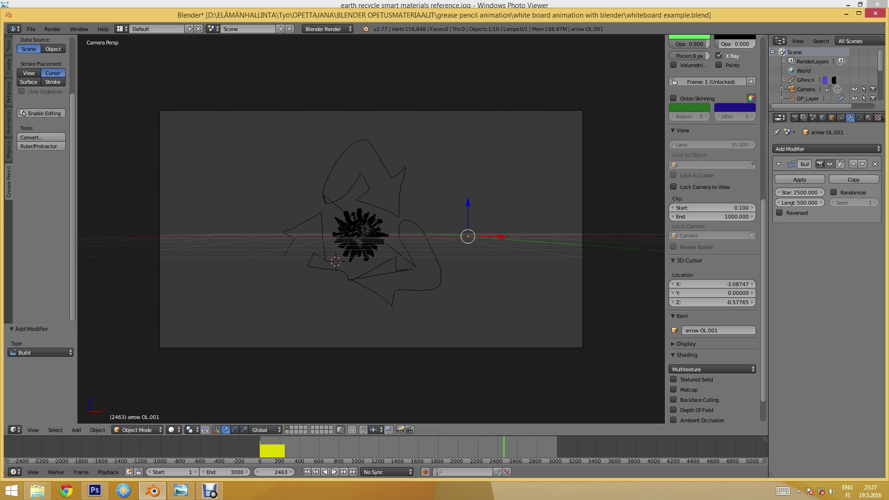
Save the blend file and test-render the current frame, 2463.
{"action": "left_click", "coordinate": [29, 28]}
{"action": "left_click", "coordinate": [60, 99]}
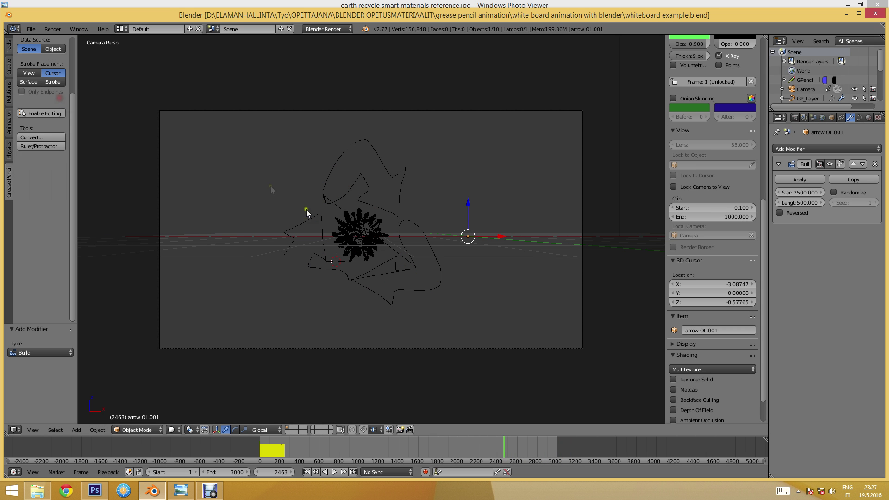
{"action": "key", "text": "F12"}
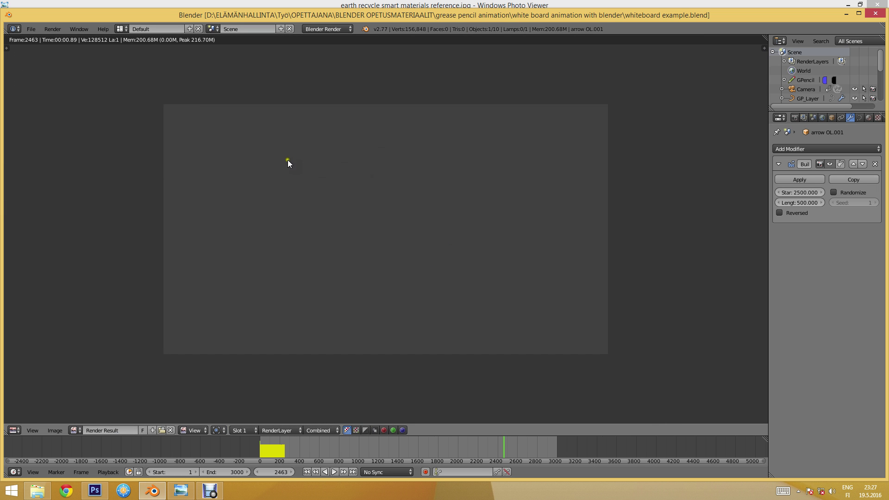
{"action": "key", "text": "Escape"}
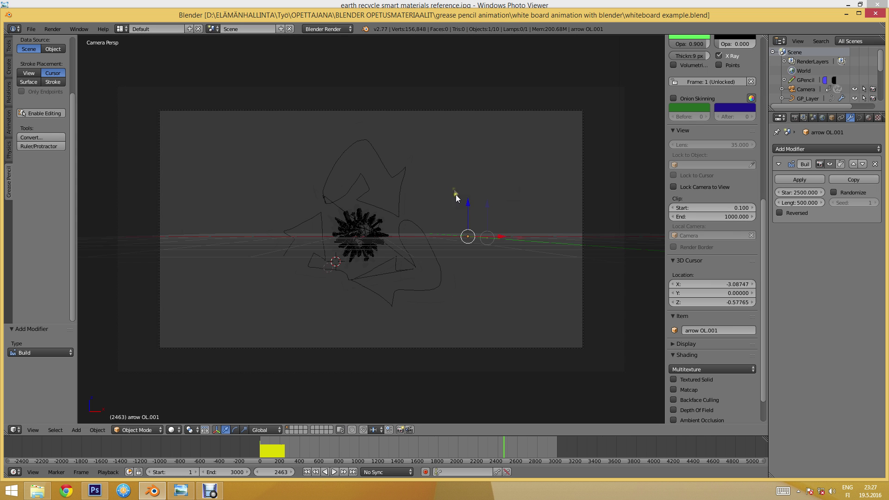
At frame 341, set the earth OL curve's fill mode to Full and its bevel depth to 0.007.
{"action": "mouse_move", "coordinate": [278, 446]}
{"action": "left_mouse_down"}
{"action": "mouse_move", "coordinate": [266, 445]}
{"action": "mouse_move", "coordinate": [294, 457]}
{"action": "left_mouse_up"}
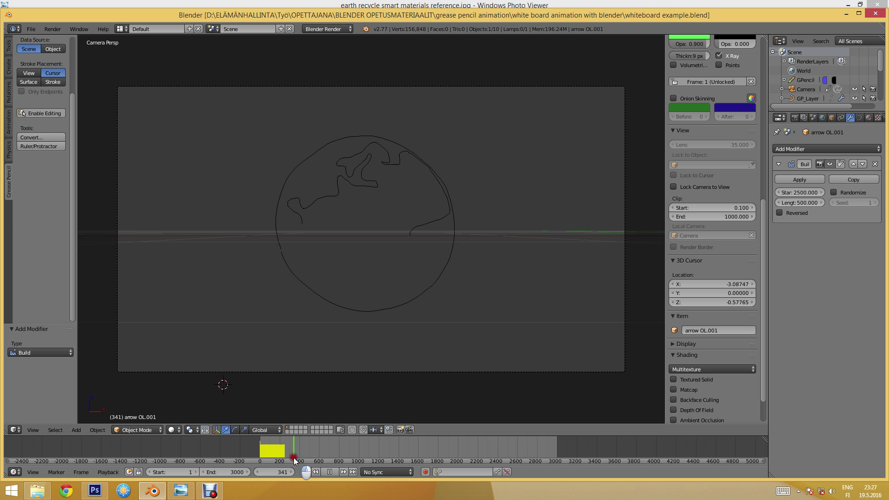
{"action": "right_click", "coordinate": [316, 150]}
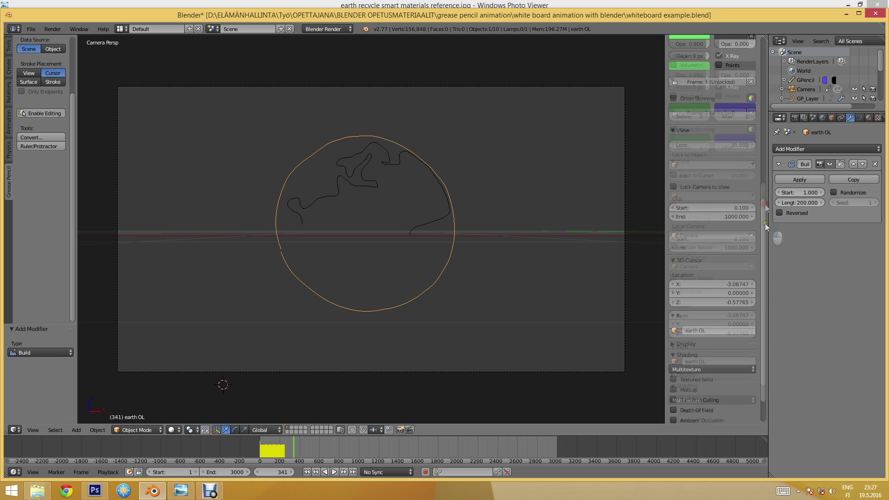
{"action": "left_click_drag", "start_coordinate": [765, 223], "coordinate": [760, 51]}
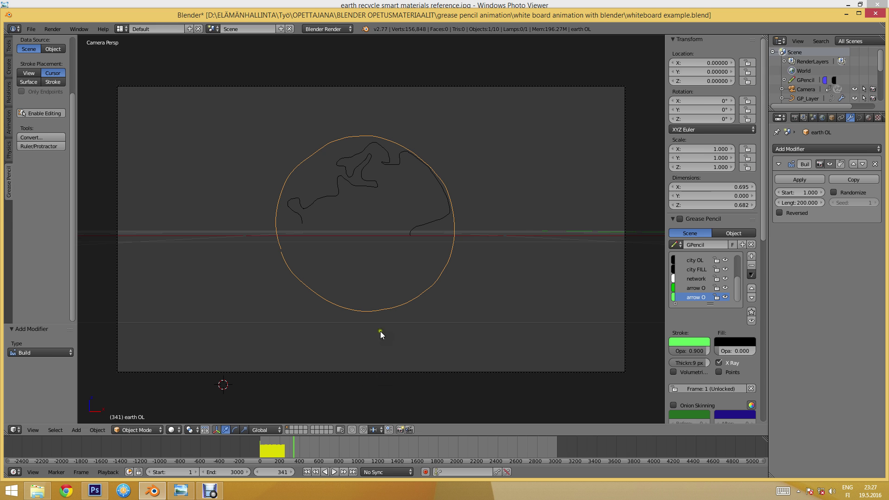
{"action": "left_click", "coordinate": [859, 118]}
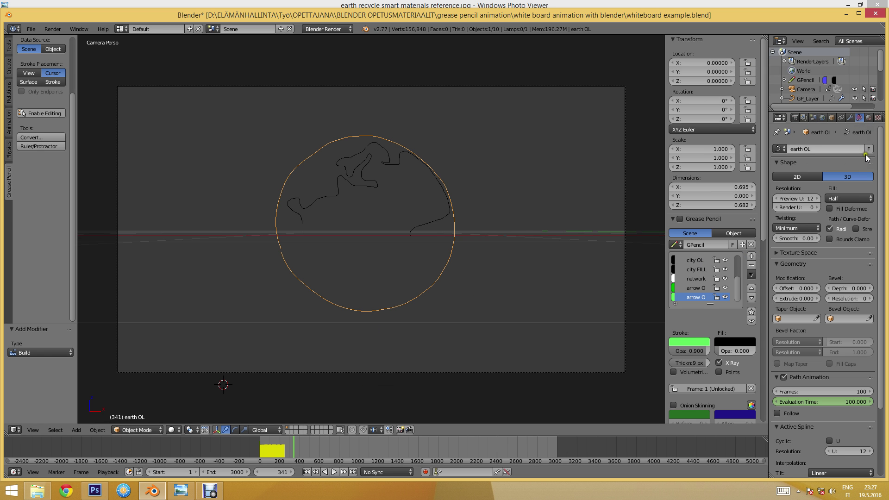
{"action": "left_click", "coordinate": [857, 197]}
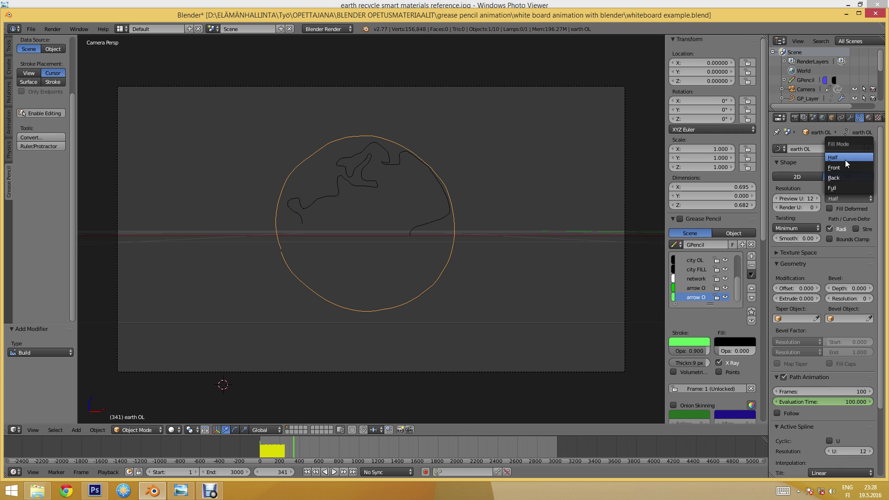
{"action": "left_click", "coordinate": [835, 187]}
{"action": "left_click_drag", "start_coordinate": [827, 287], "coordinate": [872, 291]}
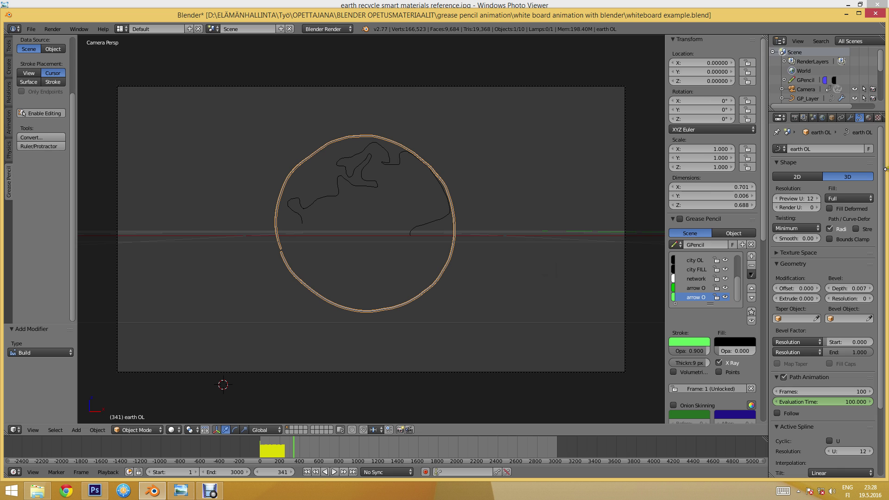
Give the earth OL curve a new material with a black diffuse color and shadeless shading.
{"action": "left_click", "coordinate": [868, 117]}
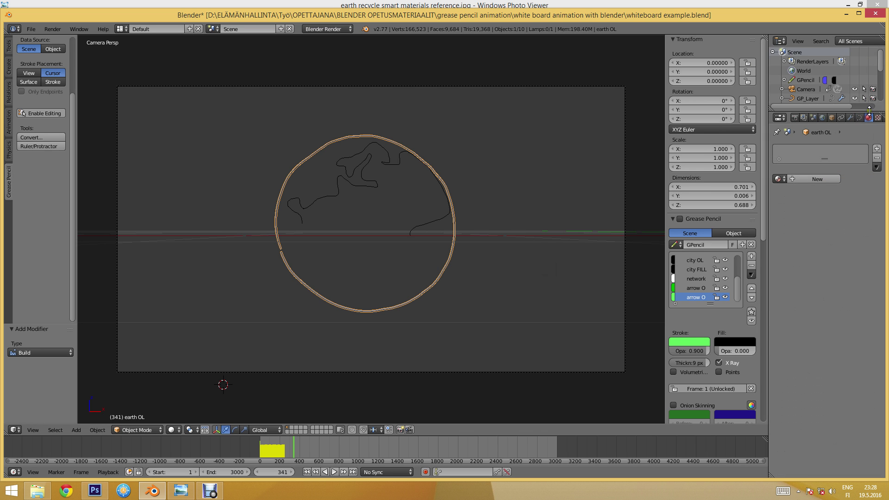
{"action": "left_click", "coordinate": [817, 178]}
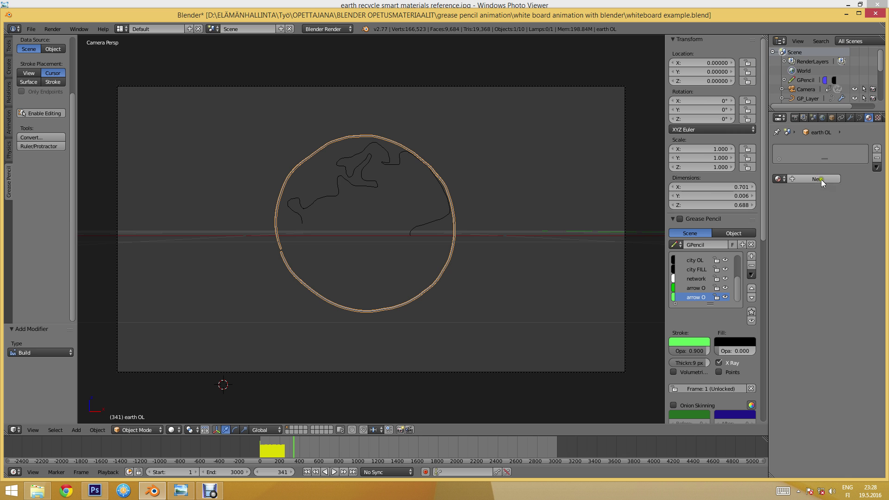
{"action": "left_click", "coordinate": [821, 179]}
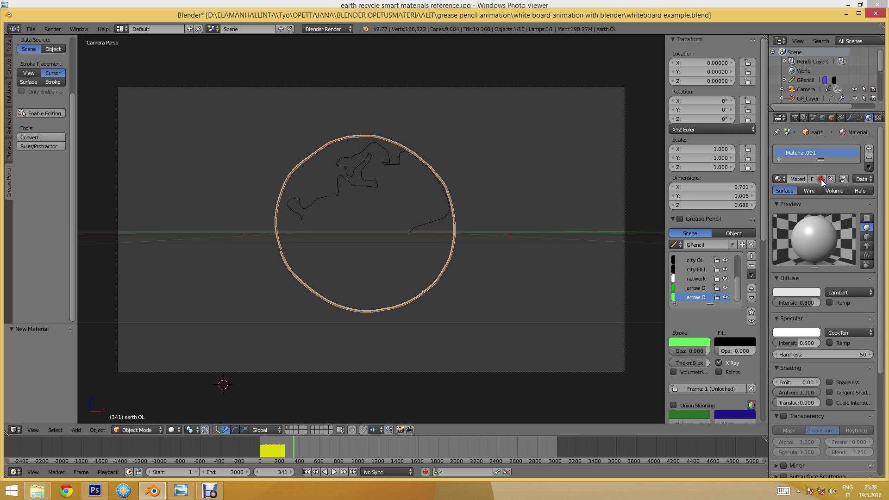
{"action": "left_click", "coordinate": [809, 290]}
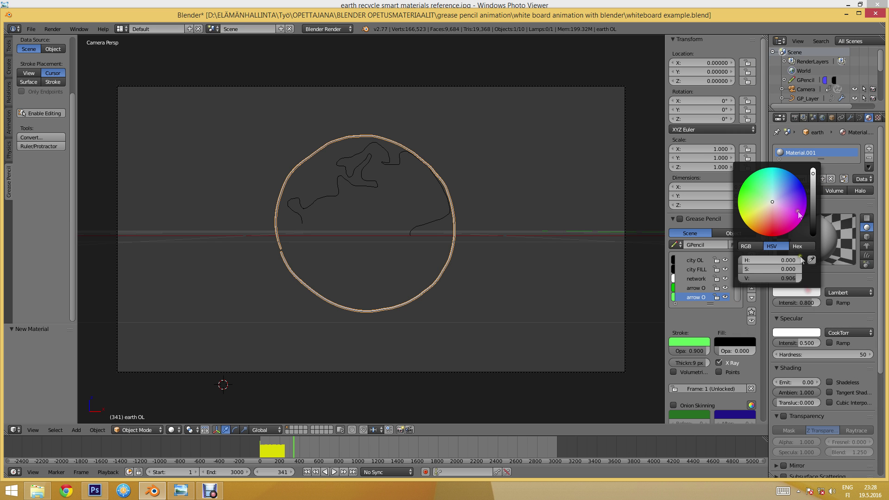
{"action": "left_click_drag", "start_coordinate": [812, 196], "coordinate": [812, 257]}
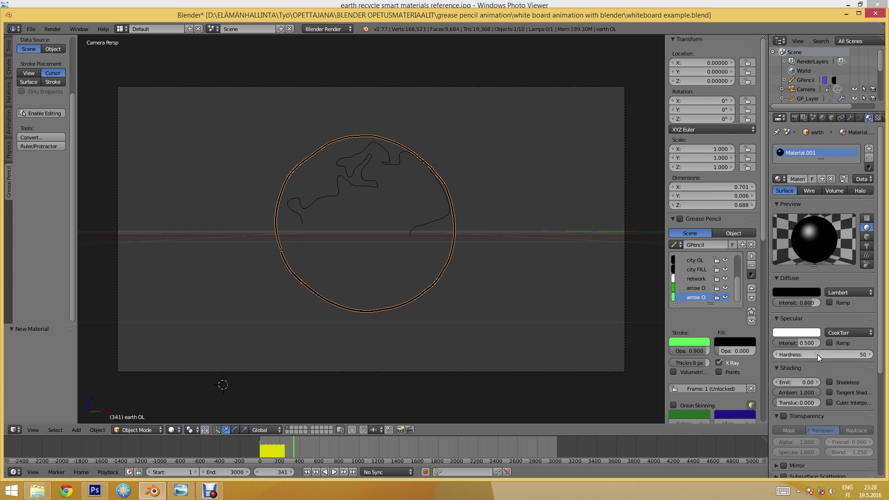
{"action": "left_click", "coordinate": [838, 381]}
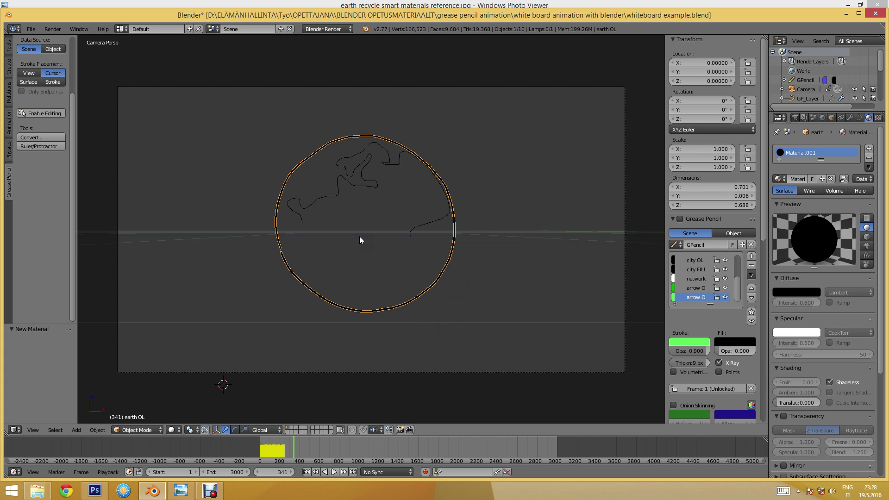
Assign the existing black Material.001 to the country OL curve.
{"action": "left_click", "coordinate": [309, 207]}
{"action": "right_click", "coordinate": [337, 191]}
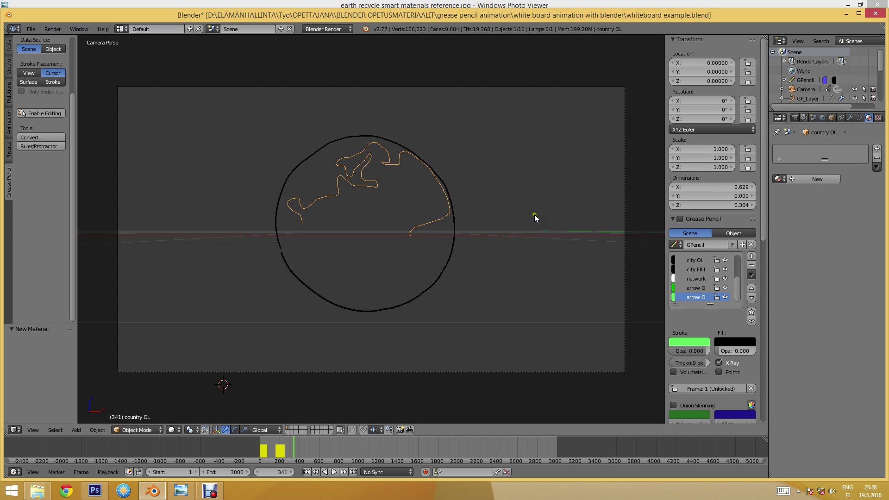
{"action": "left_click", "coordinate": [779, 178]}
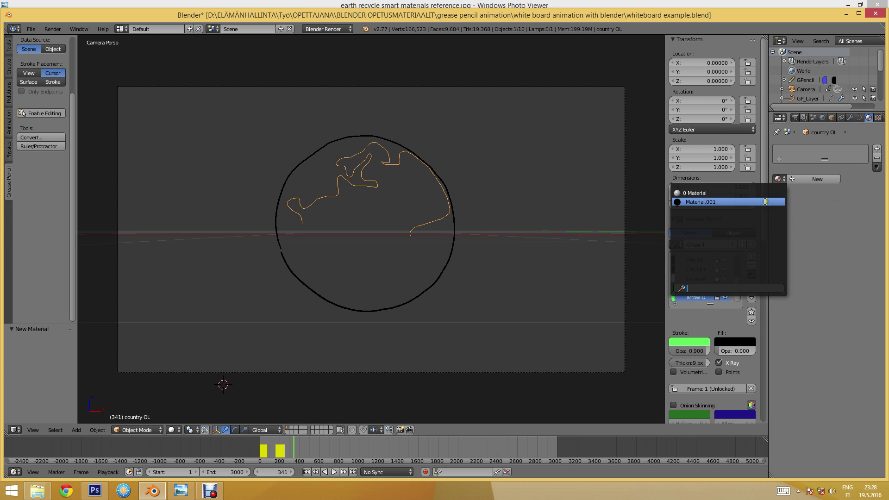
{"action": "left_click", "coordinate": [765, 202]}
Set the country OL curve's fill mode to Full and bevel depth to 0.007, and test-render frame 341.
{"action": "left_click", "coordinate": [859, 119]}
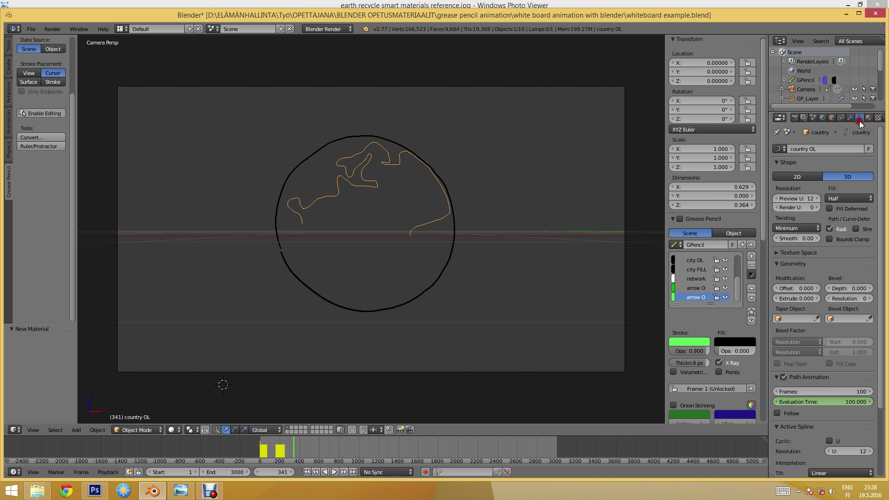
{"action": "left_click", "coordinate": [848, 201]}
{"action": "left_click", "coordinate": [835, 186]}
{"action": "left_click_drag", "start_coordinate": [867, 288], "coordinate": [871, 289]}
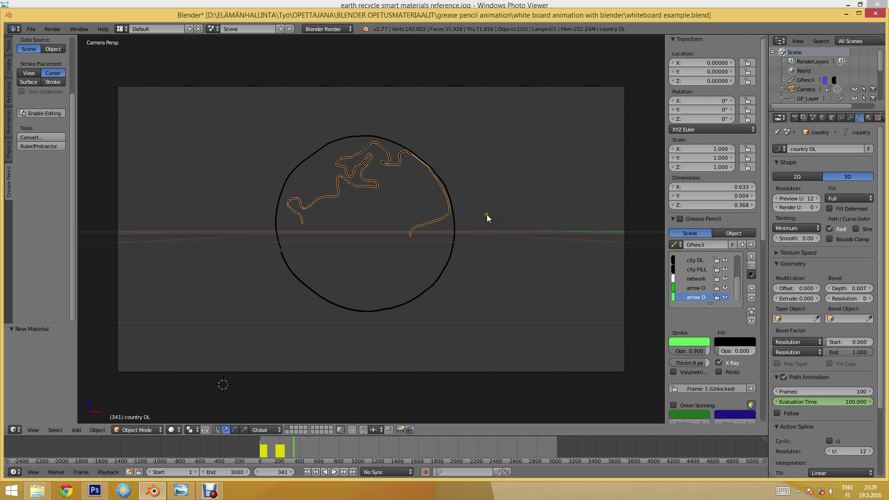
{"action": "key", "text": "F12"}
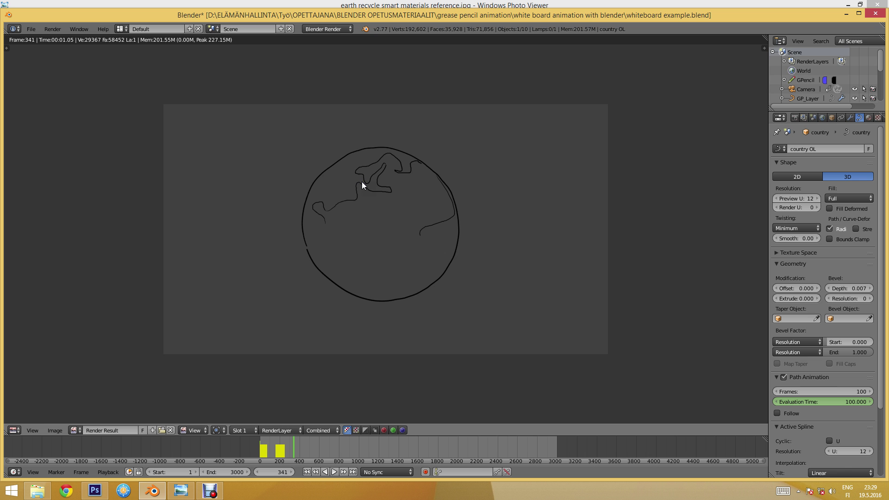
{"action": "key", "text": "Escape"}
Increase the bevel depth of the earth OL and country OL curves to 0.010.
{"action": "right_click", "coordinate": [332, 144]}
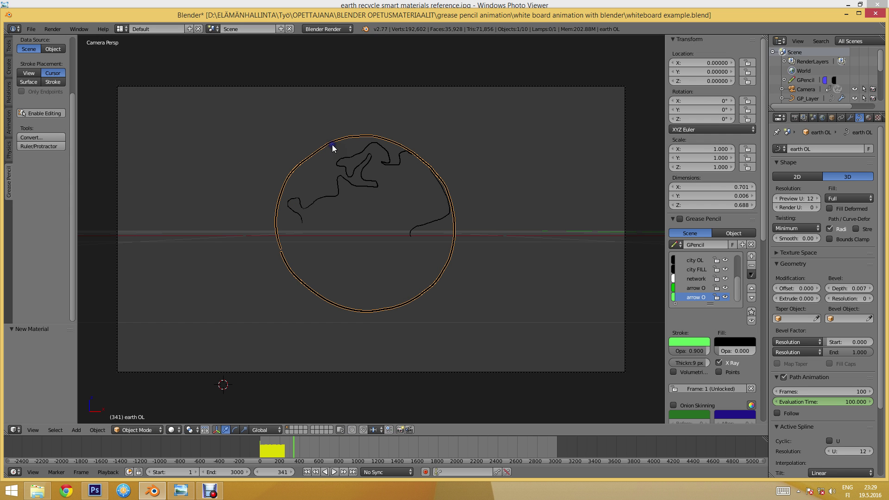
{"action": "left_click", "coordinate": [870, 288]}
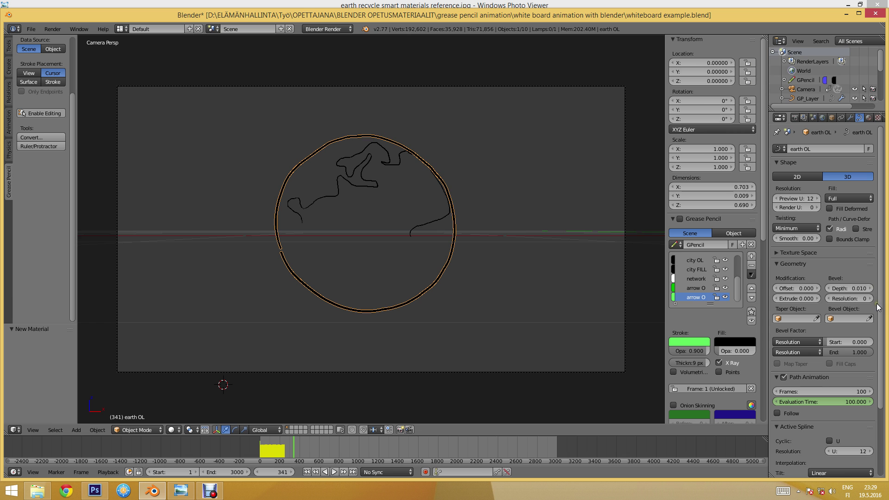
{"action": "right_click", "coordinate": [404, 223]}
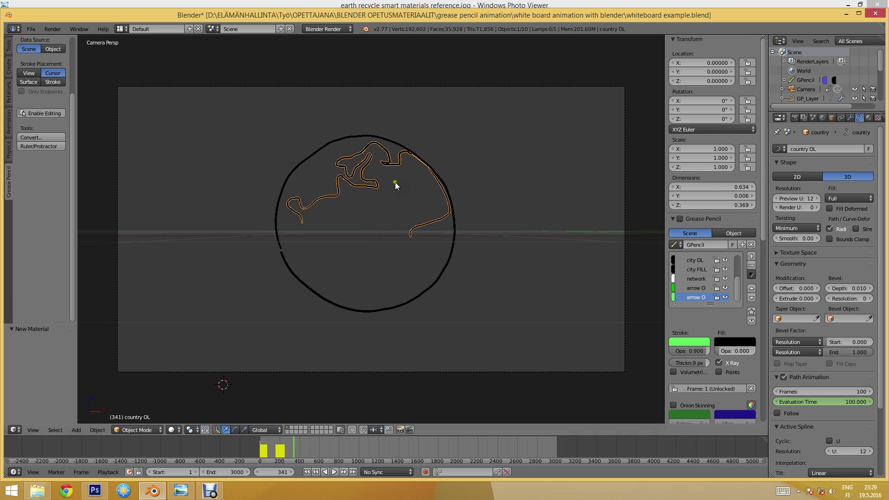
Increase the bevel depth of the earth OL and country OL curves, the latter to 0.012, and test-render frame 341.
{"action": "right_click", "coordinate": [464, 239], "text": "shift"}
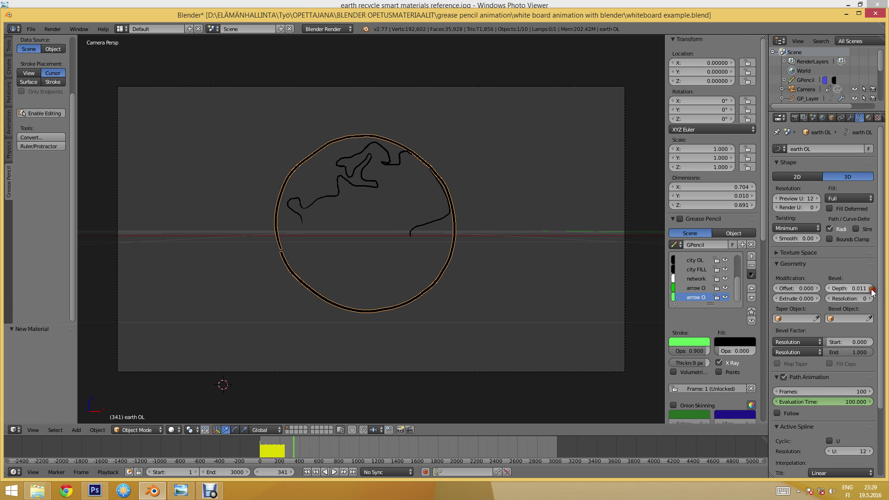
{"action": "right_click", "coordinate": [419, 223]}
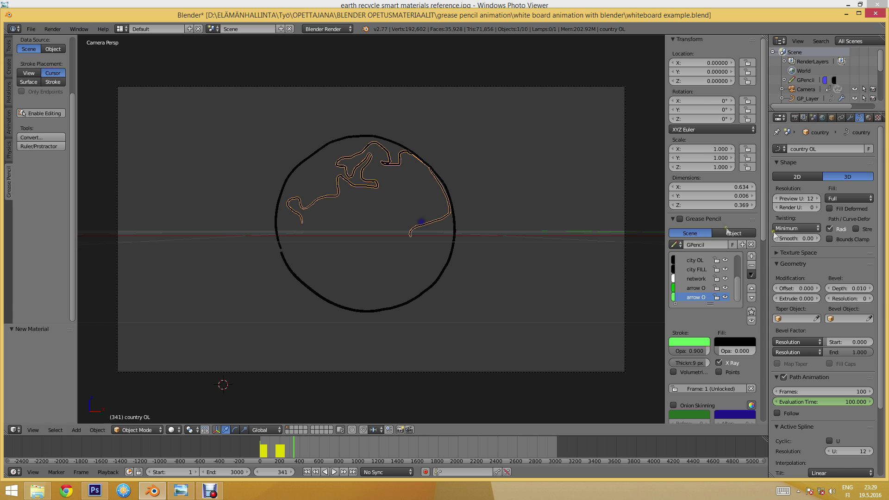
{"action": "left_click", "coordinate": [870, 288]}
{"action": "key", "text": "F12"}
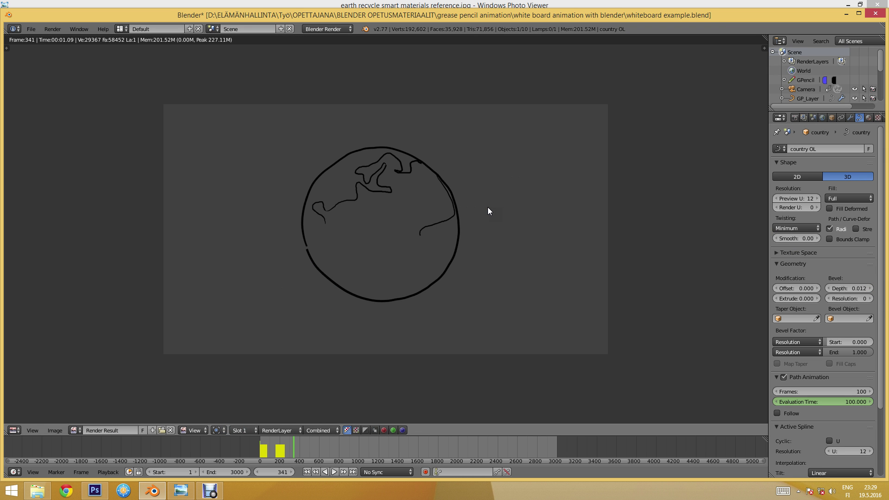
{"action": "key", "text": "Escape"}
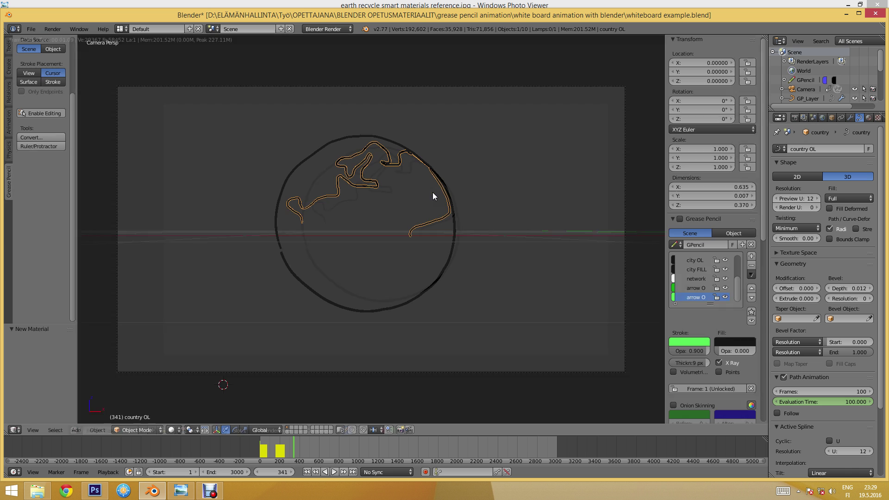
At frame 645, set the water FILL curve's bevel depth to 0.012 and its fill mode to Full.
{"action": "left_click_drag", "start_coordinate": [300, 449], "coordinate": [324, 452]}
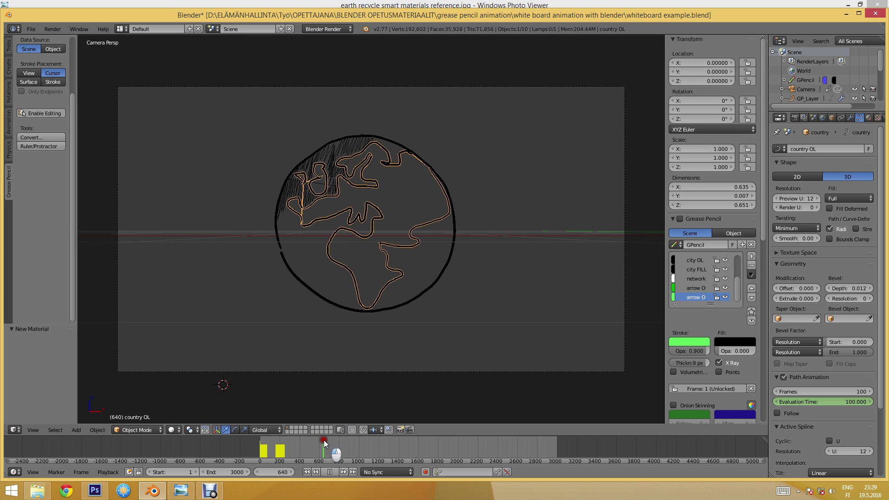
{"action": "right_click", "coordinate": [293, 187]}
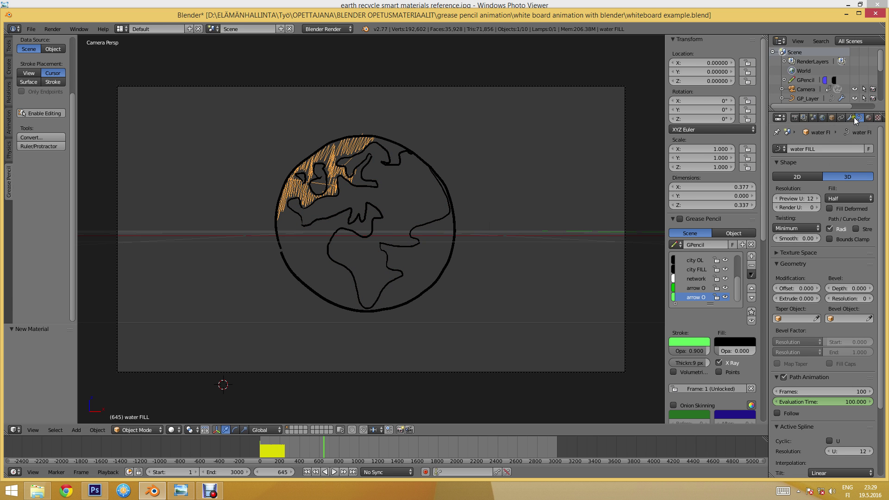
{"action": "left_click", "coordinate": [863, 289]}
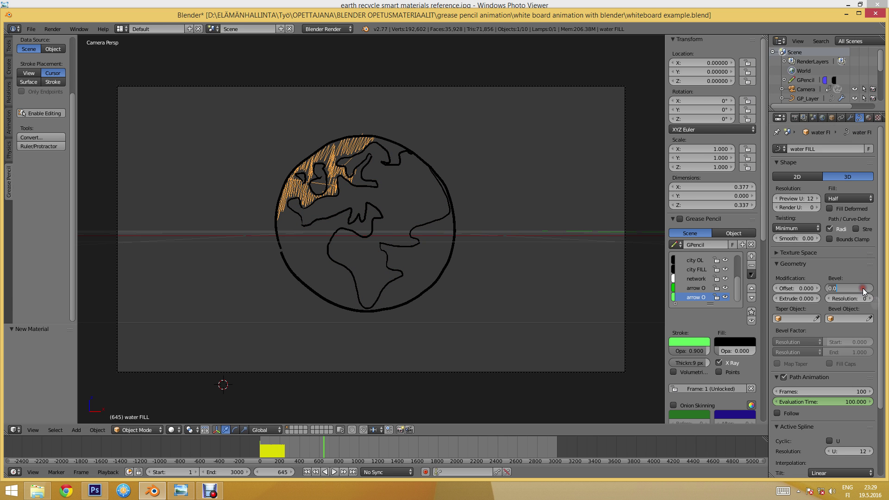
{"action": "key", "text": "Return"}
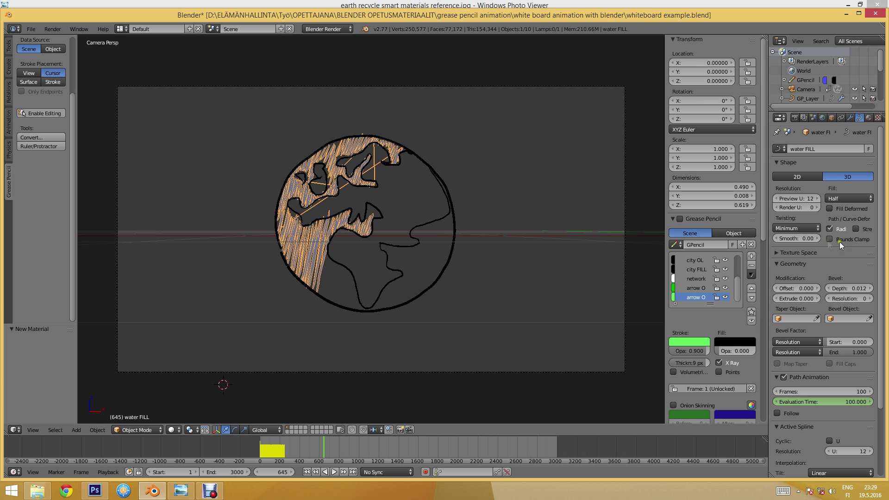
{"action": "left_click", "coordinate": [837, 198]}
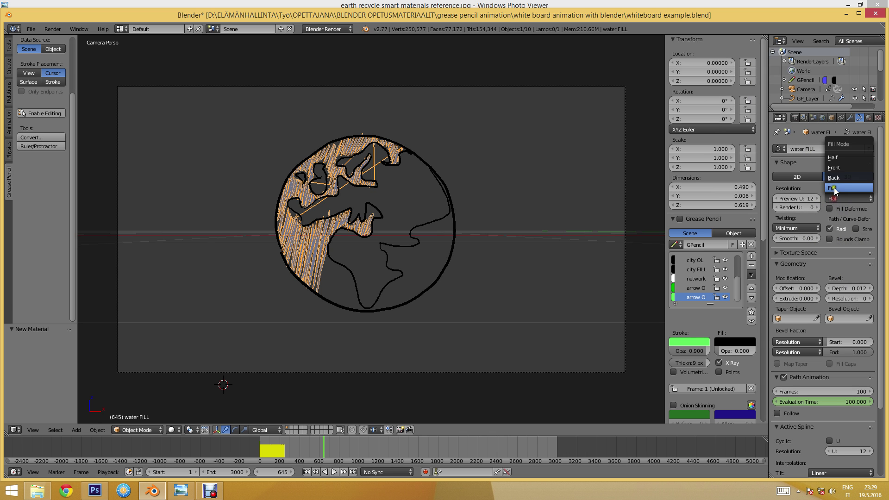
{"action": "left_click", "coordinate": [835, 188]}
Give the water FILL curve a new material with a slightly desaturated blue diffuse color and shadeless shading.
{"action": "left_click", "coordinate": [868, 117]}
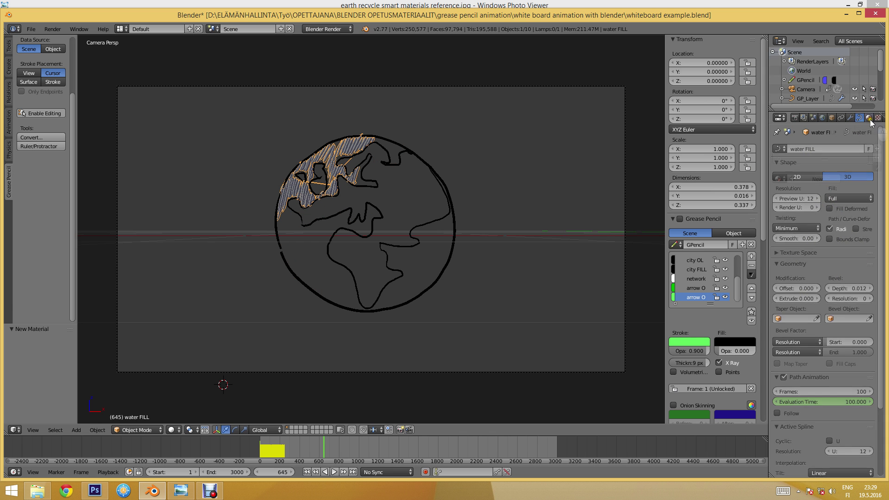
{"action": "left_click", "coordinate": [811, 179]}
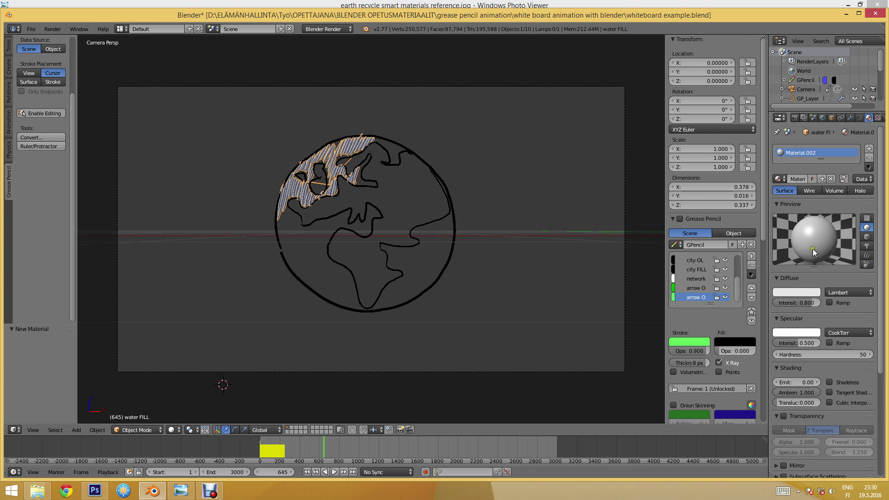
{"action": "left_click", "coordinate": [811, 293]}
{"action": "left_click", "coordinate": [747, 246]}
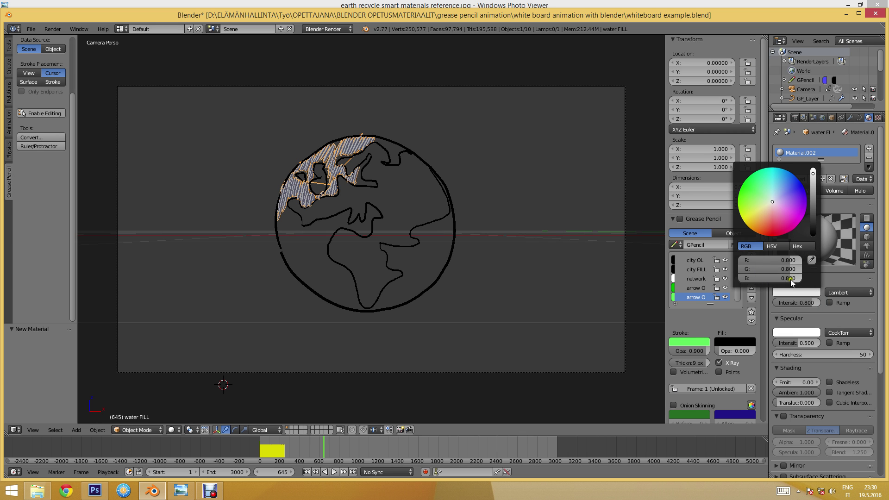
{"action": "mouse_move", "coordinate": [787, 269]}
{"action": "left_mouse_down"}
{"action": "mouse_move", "coordinate": [750, 269]}
{"action": "mouse_move", "coordinate": [750, 259]}
{"action": "left_mouse_up"}
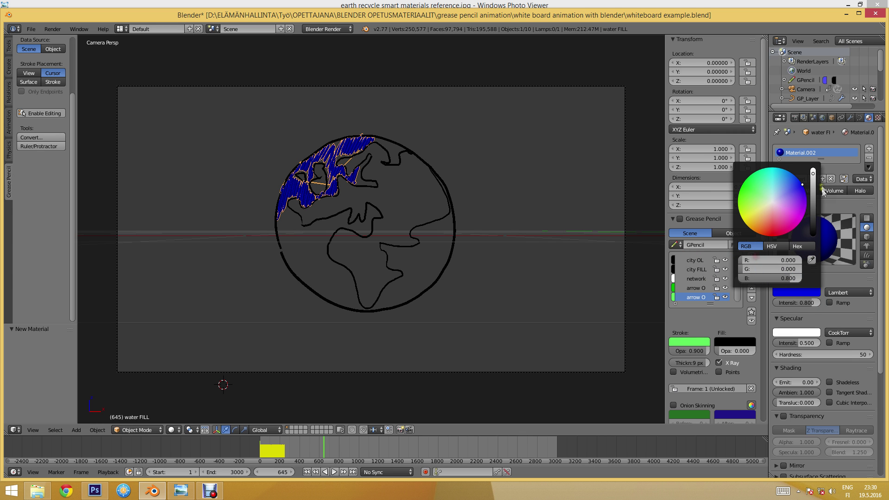
{"action": "left_click", "coordinate": [774, 246]}
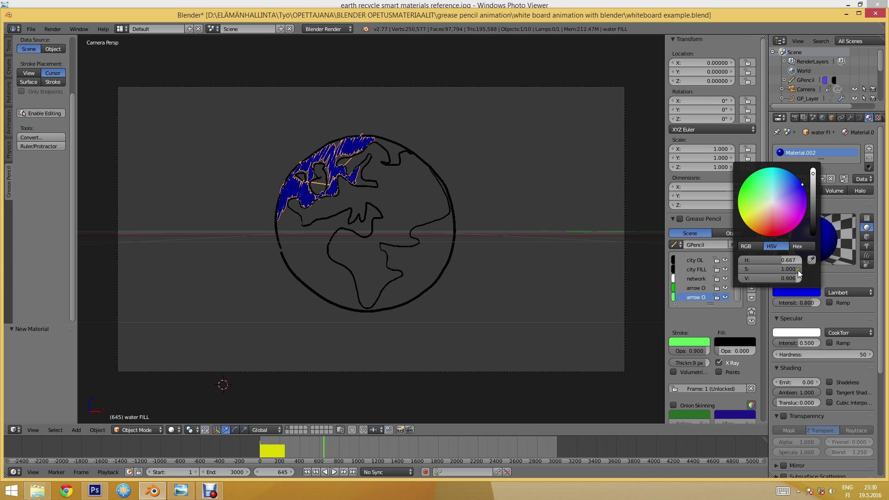
{"action": "mouse_move", "coordinate": [798, 272]}
{"action": "left_mouse_down"}
{"action": "mouse_move", "coordinate": [779, 272]}
{"action": "mouse_move", "coordinate": [788, 271]}
{"action": "left_mouse_up"}
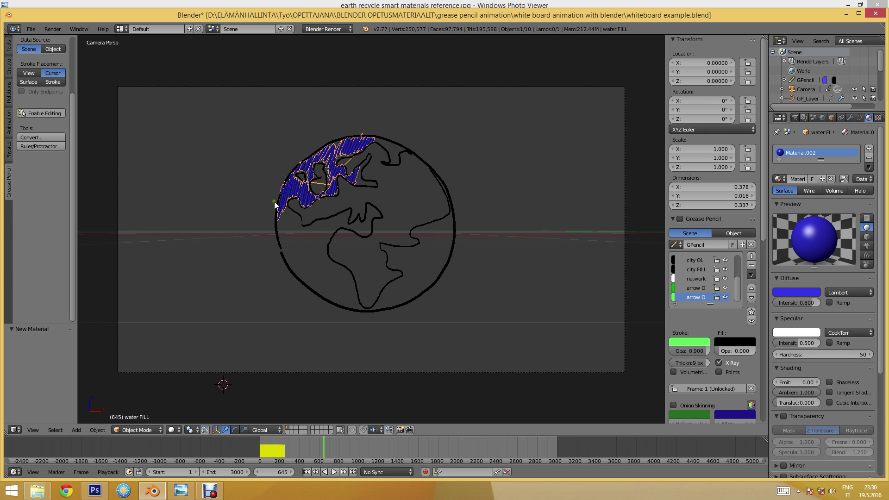
{"action": "left_click", "coordinate": [838, 381]}
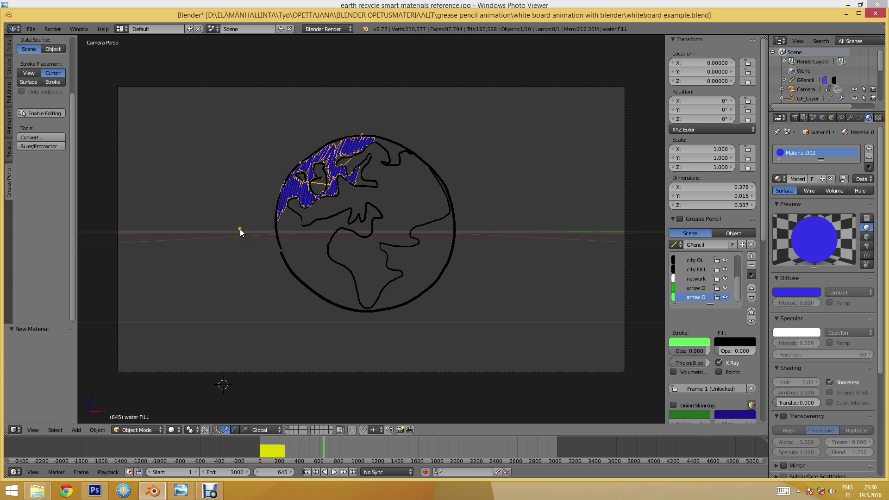
Advance to frame 1552 and open the city OL curve's bevel depth for editing.
{"action": "key", "text": "alt+a"}
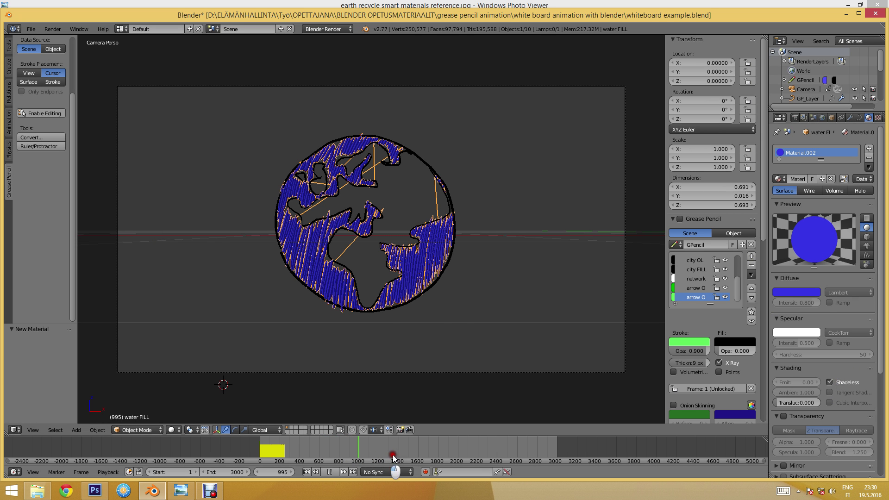
{"action": "key", "text": "alt+a"}
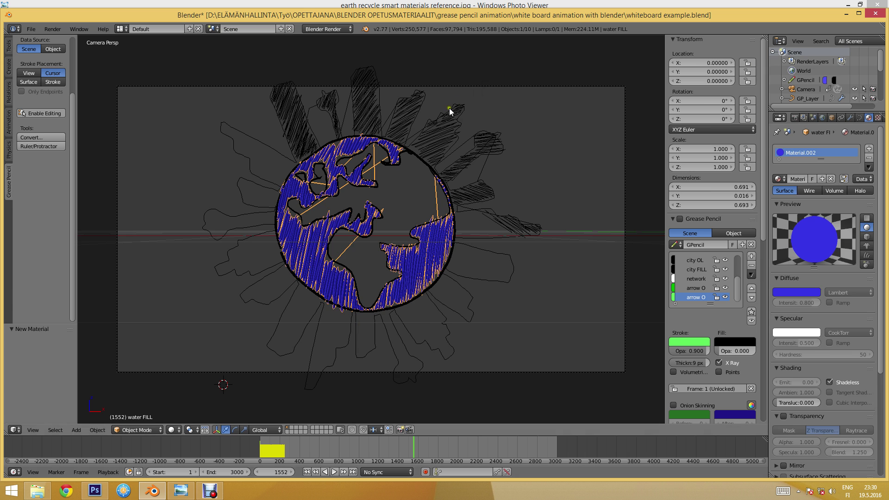
{"action": "right_click", "coordinate": [452, 111]}
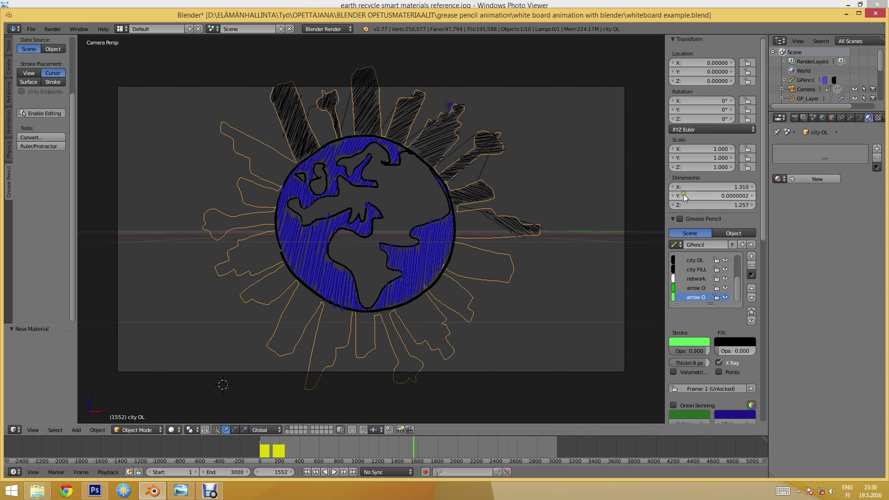
{"action": "left_click", "coordinate": [859, 117]}
{"action": "left_click", "coordinate": [855, 288]}
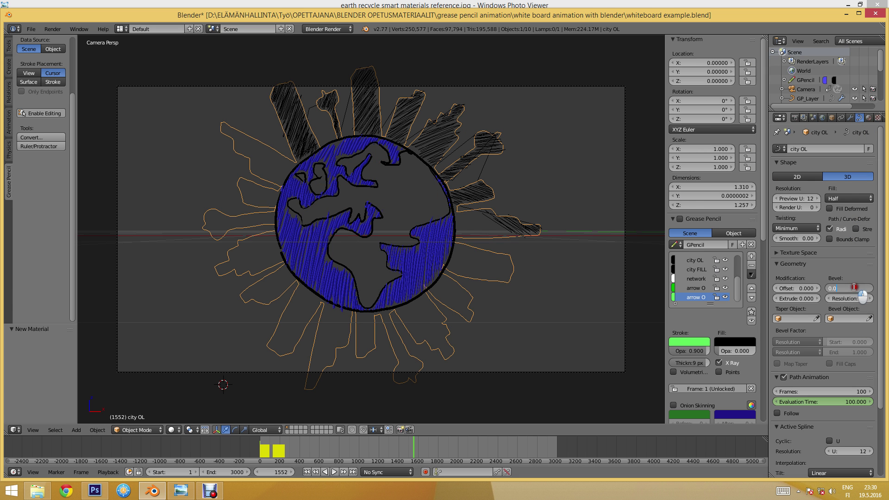
Move the animation to frame 1944 and check the world's horizon color.
{"action": "left_click", "coordinate": [466, 443]}
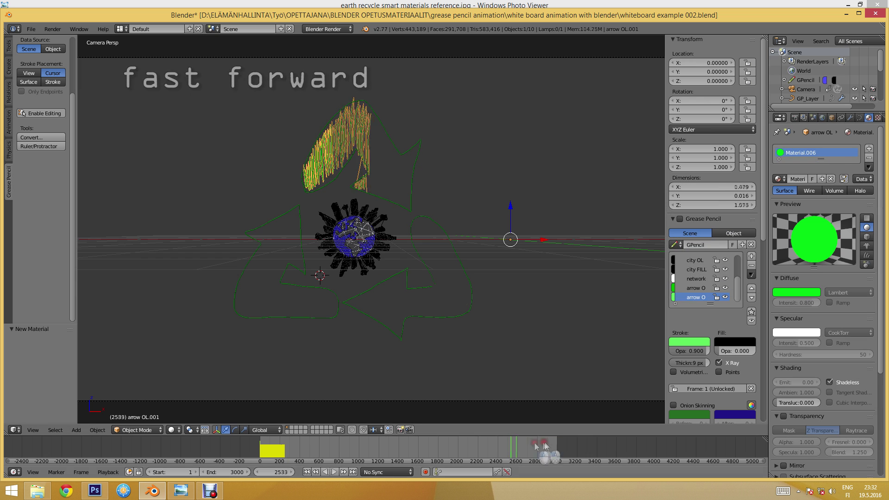
{"action": "left_click", "coordinate": [357, 456]}
{"action": "mouse_move", "coordinate": [357, 456]}
{"action": "left_mouse_down"}
{"action": "mouse_move", "coordinate": [427, 458]}
{"action": "mouse_move", "coordinate": [452, 443]}
{"action": "left_mouse_up"}
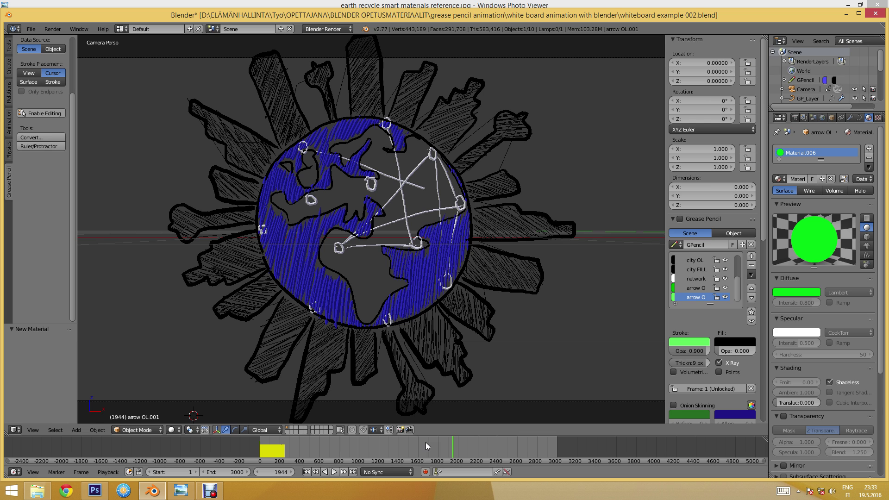
{"action": "left_click", "coordinate": [822, 118]}
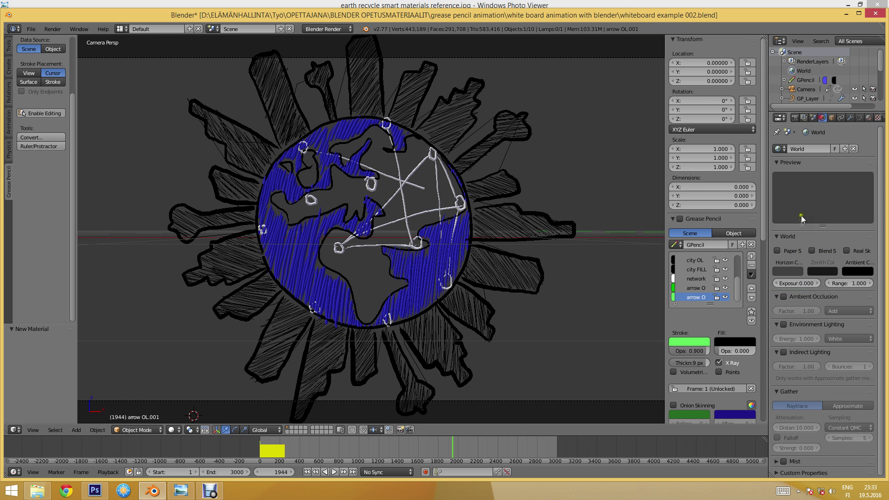
{"action": "left_click", "coordinate": [782, 274]}
Set the render resolution scale to 100% and the frame rate to 25 fps.
{"action": "left_click", "coordinate": [799, 118]}
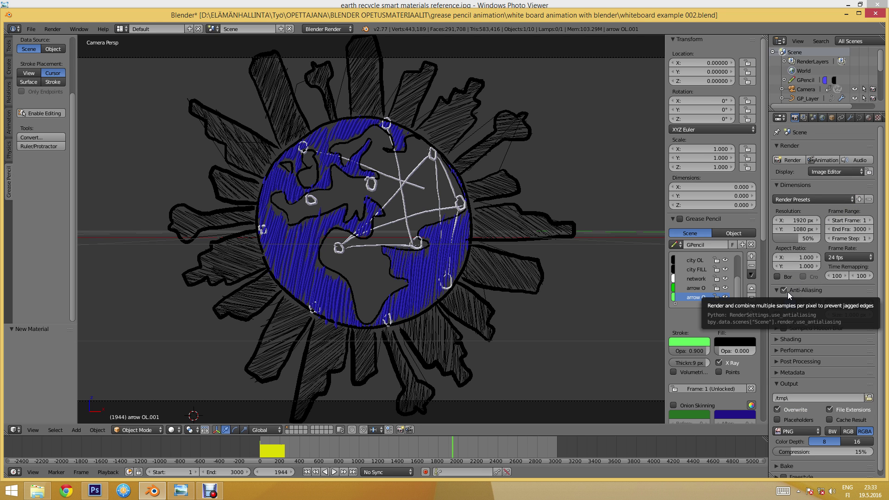
{"action": "scroll", "coordinate": [809, 371], "scroll_direction": "down", "scroll_amount": 1}
{"action": "scroll", "coordinate": [810, 374], "scroll_direction": "up", "scroll_amount": 1}
{"action": "left_click_drag", "start_coordinate": [801, 239], "coordinate": [827, 237]}
{"action": "left_click", "coordinate": [849, 257]}
{"action": "left_click", "coordinate": [842, 285]}
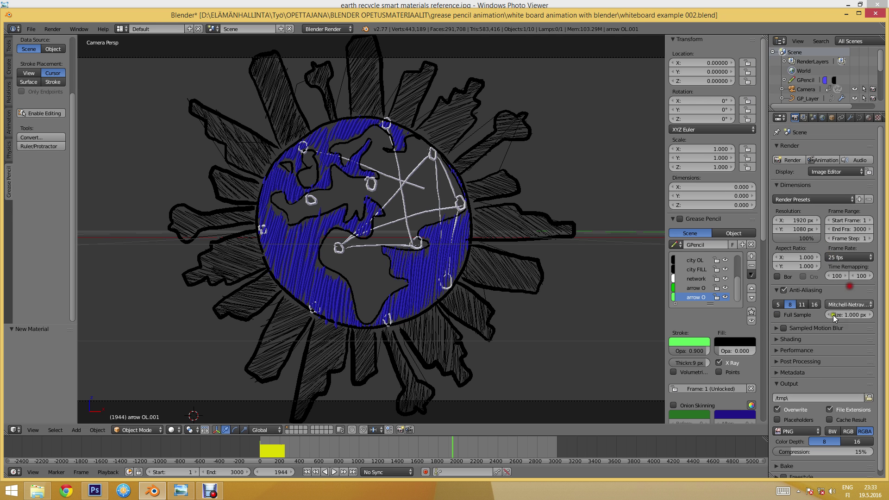
Turn off textures, shadows, subsurface scattering, environment map and ray tracing for rendering, and set the alpha mode to Transparent.
{"action": "scroll", "coordinate": [798, 375], "scroll_direction": "down", "scroll_amount": 1}
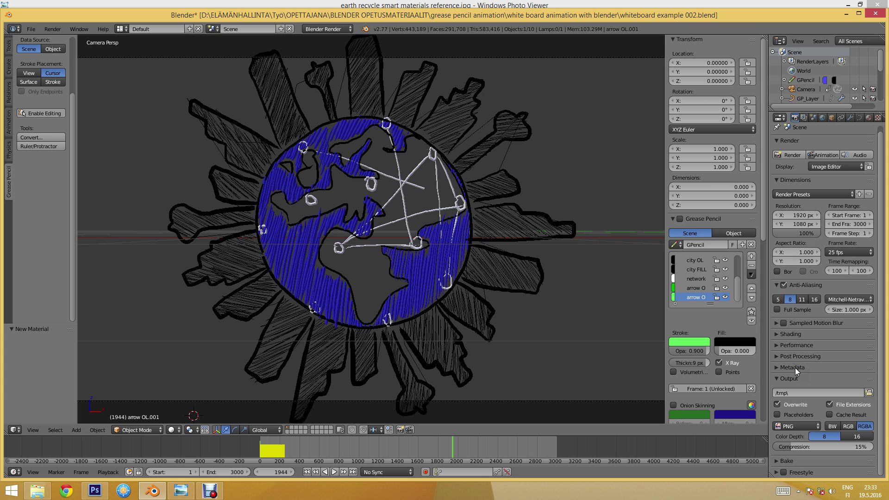
{"action": "left_click", "coordinate": [780, 335]}
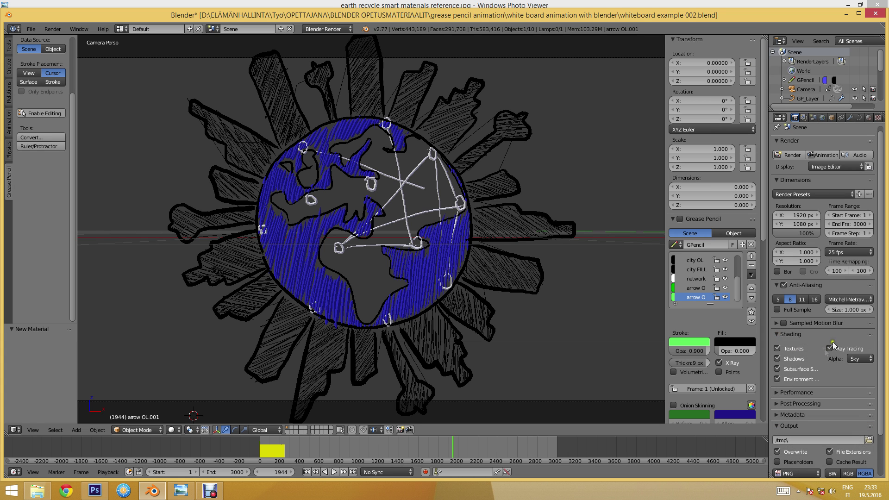
{"action": "left_click_drag", "start_coordinate": [802, 380], "coordinate": [798, 352]}
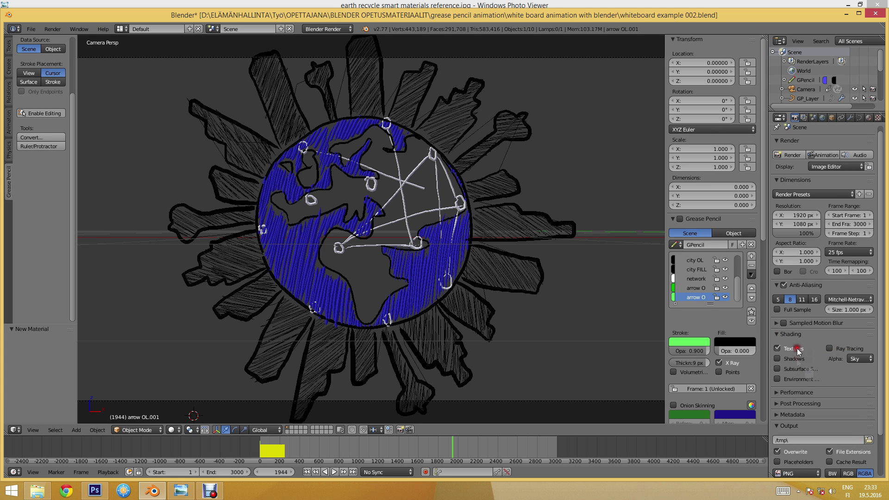
{"action": "left_click", "coordinate": [861, 360]}
{"action": "left_click", "coordinate": [828, 336]}
{"action": "left_click", "coordinate": [859, 358]}
Browse for the render output location in the "white board animation with blender" folder.
{"action": "scroll", "coordinate": [784, 358], "scroll_direction": "down", "scroll_amount": 3}
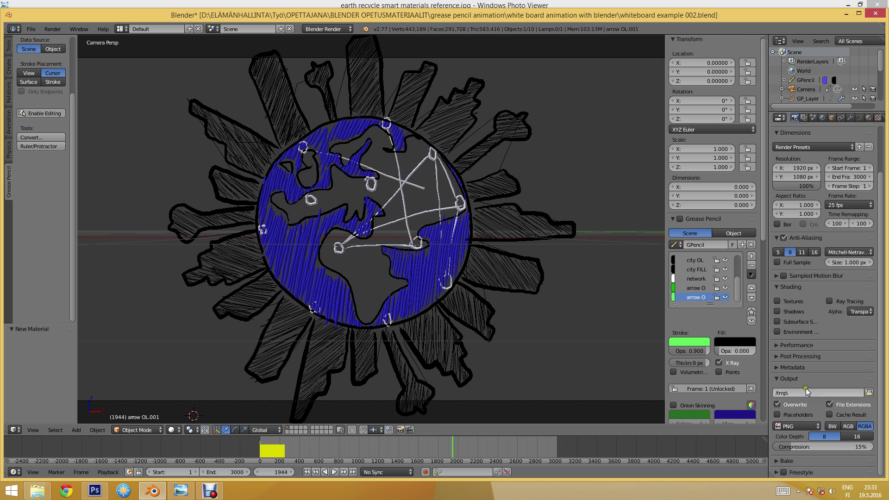
{"action": "left_click", "coordinate": [781, 345]}
{"action": "scroll", "coordinate": [797, 389], "scroll_direction": "down", "scroll_amount": 5}
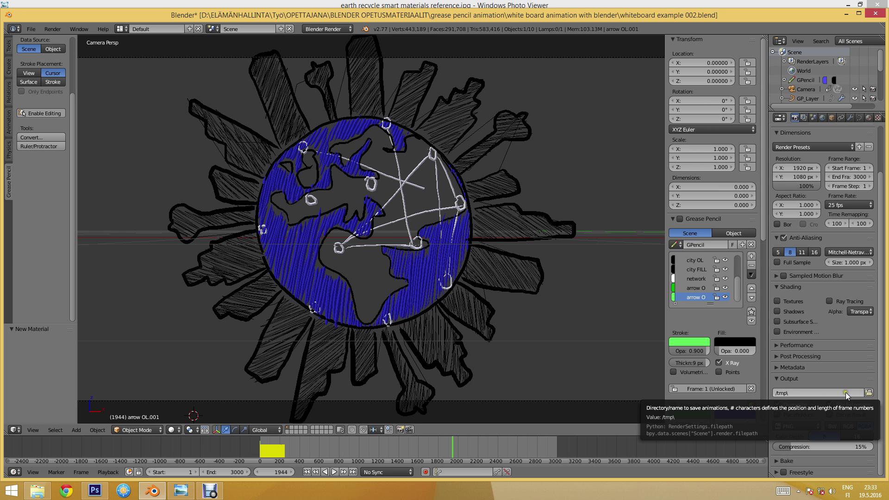
{"action": "left_click", "coordinate": [867, 392]}
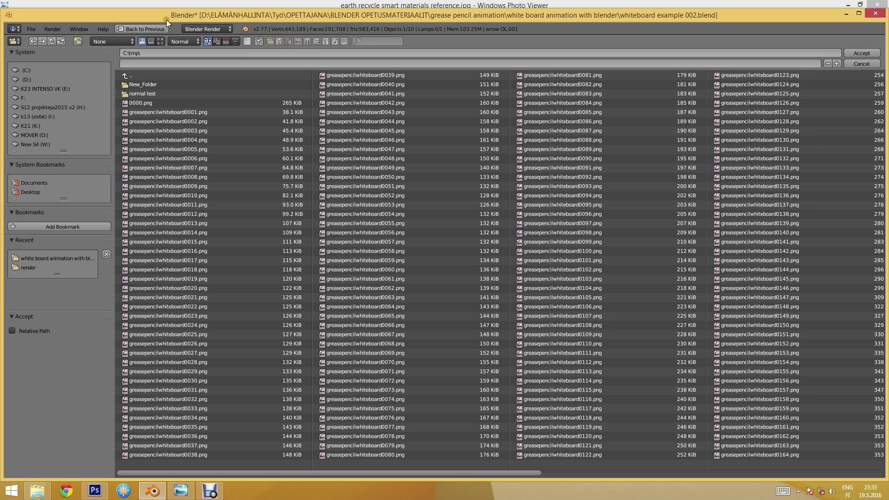
{"action": "left_click", "coordinate": [135, 74]}
{"action": "key", "text": "BackSpace"}
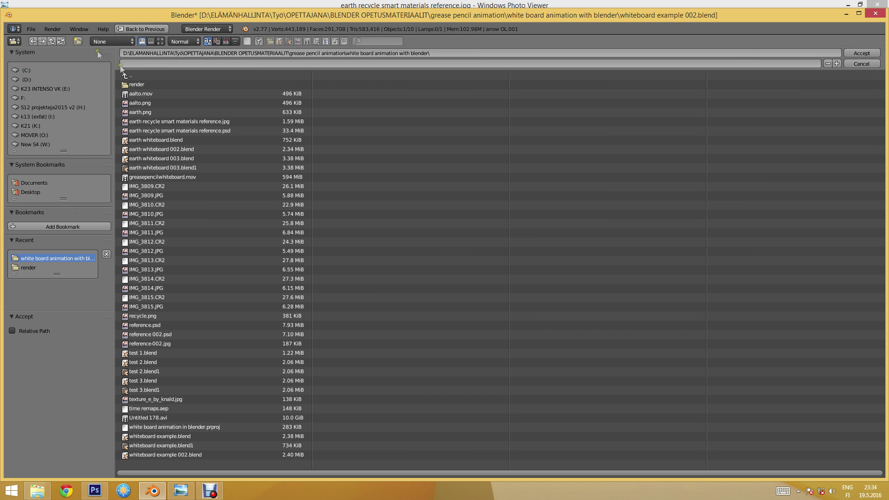
Create a render2 folder there and set the render output inside it with the file name whiteboard.
{"action": "left_click", "coordinate": [78, 41]}
{"action": "type", "text": "render3"}
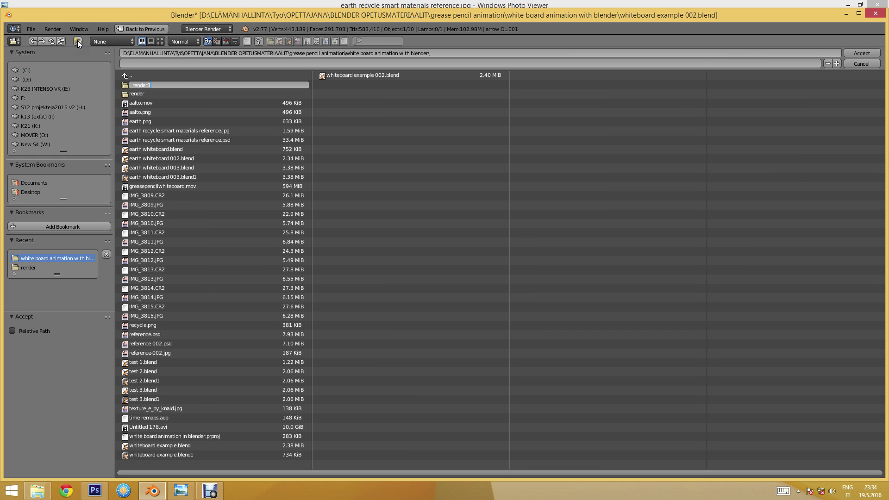
{"action": "key", "text": "Return"}
{"action": "left_click", "coordinate": [144, 93]}
{"action": "left_click", "coordinate": [152, 65]}
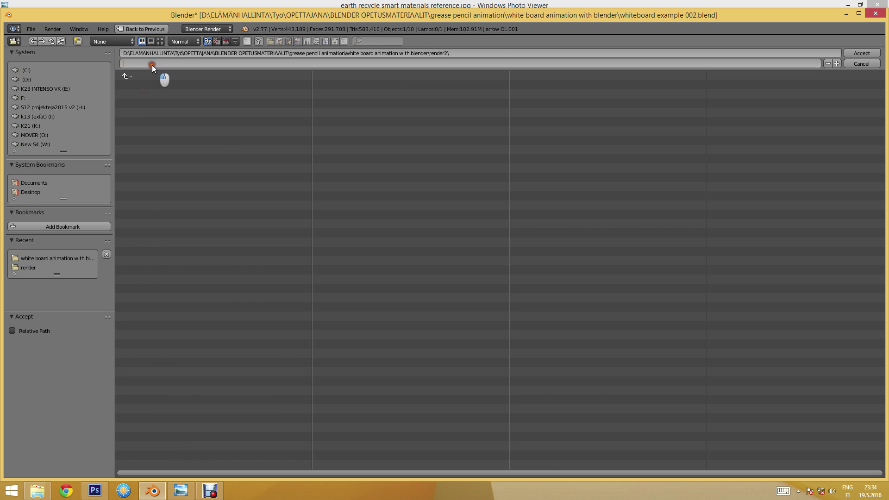
{"action": "type", "text": "whiteboard"}
{"action": "key", "text": "Return"}
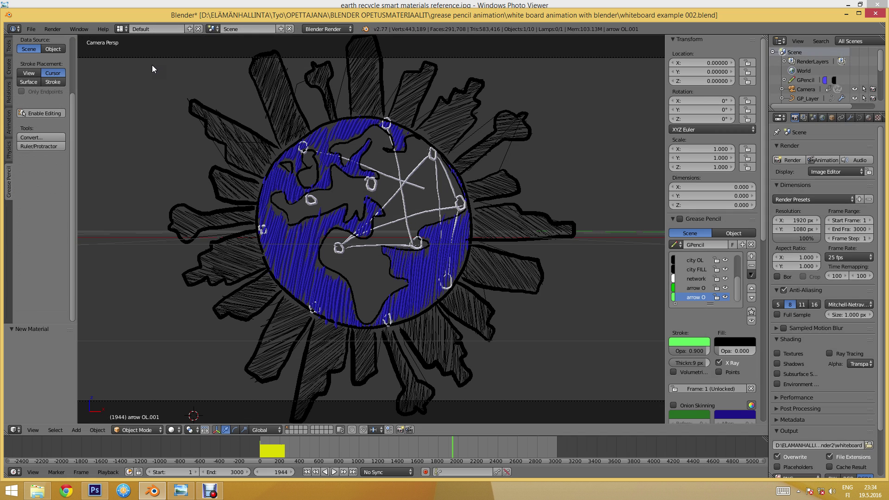
Save the blend file and start rendering the full animation, frames 1 to 3000.
{"action": "left_click", "coordinate": [40, 26]}
{"action": "left_click", "coordinate": [63, 102]}
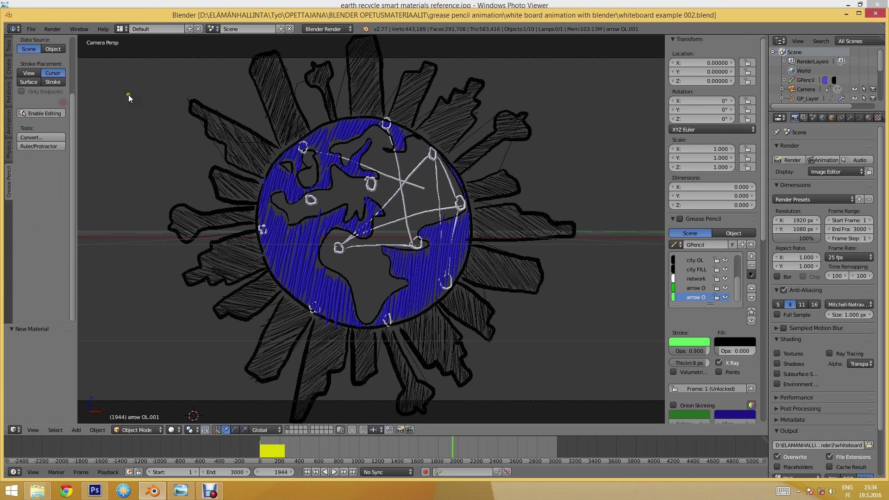
{"action": "scroll", "coordinate": [809, 399], "scroll_direction": "down", "scroll_amount": 2}
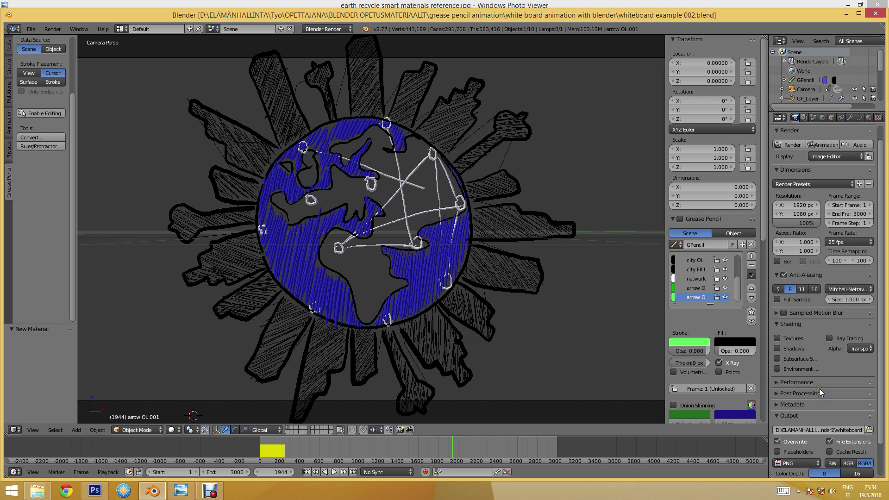
{"action": "left_click", "coordinate": [819, 143]}
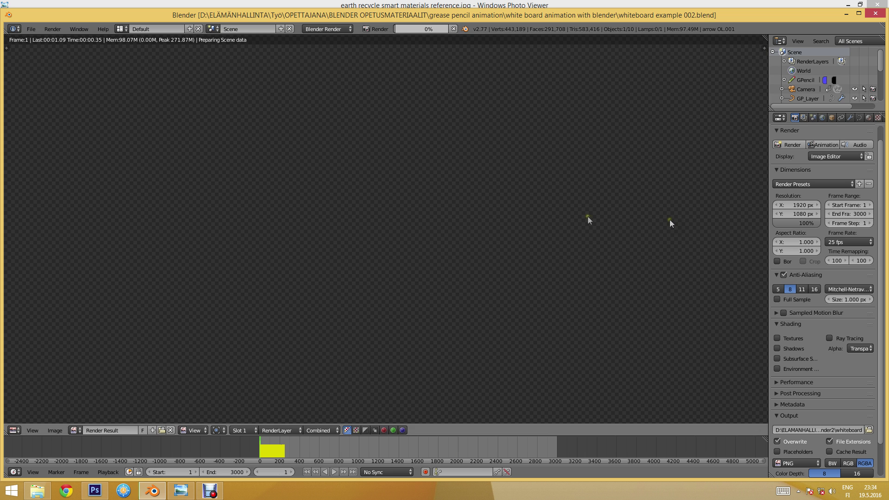